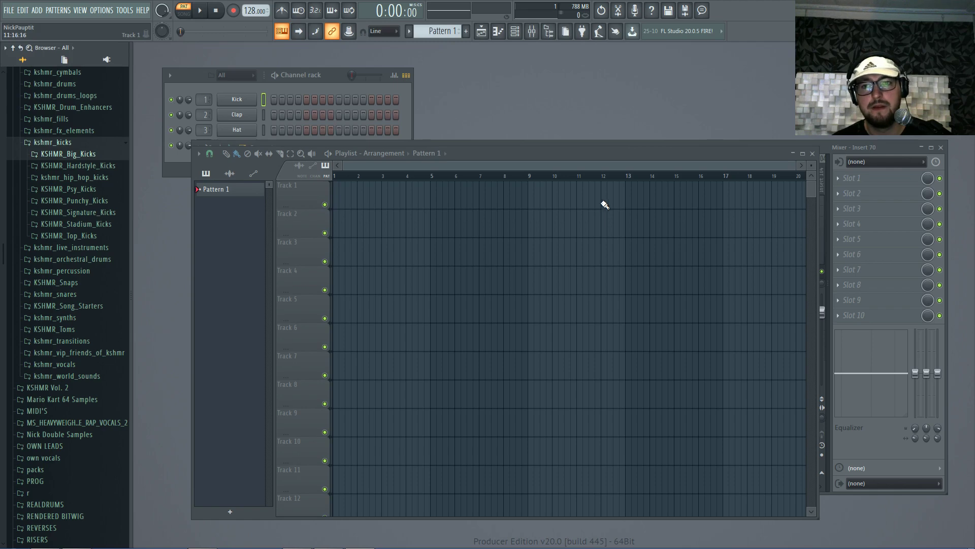
Step: Browse the KSHMR_Punchy_Kicks sample folder and audition the G-key kicks numbered 37 to 40
drag(592, 151, 601, 117)
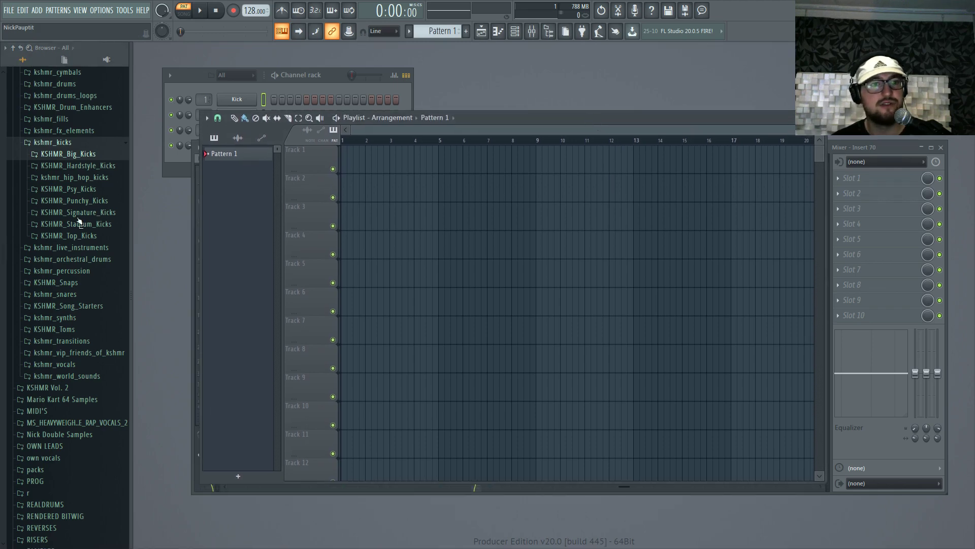
click(74, 201)
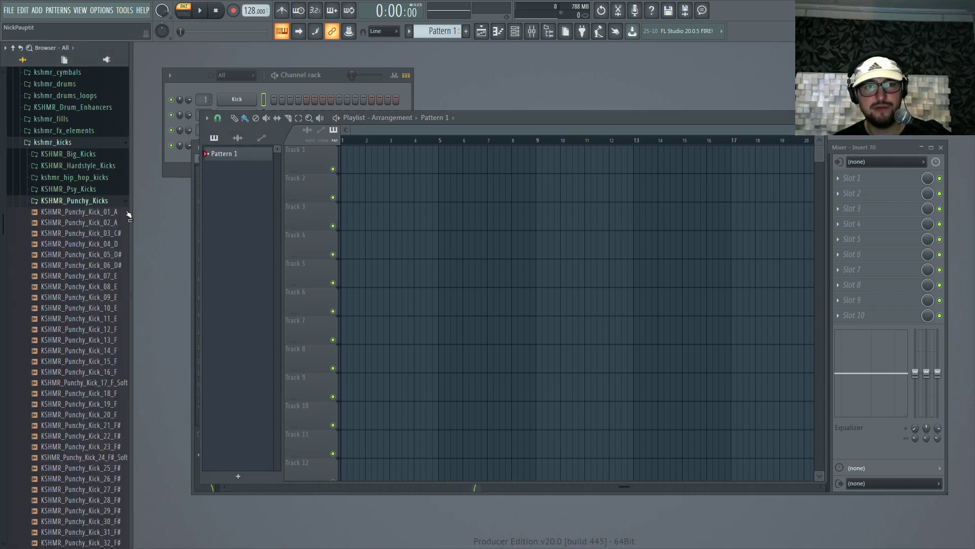
scroll(19, 235, down, 4)
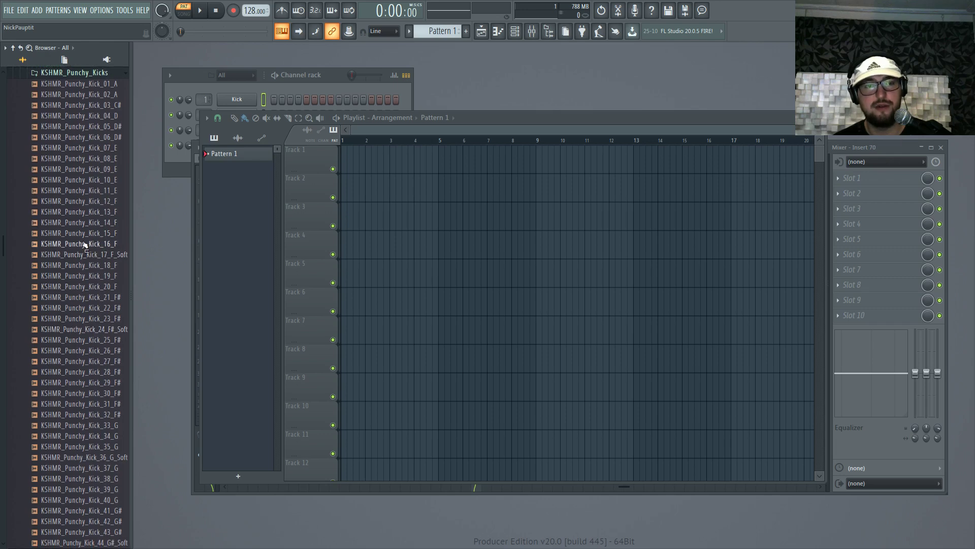
scroll(82, 244, up, 4)
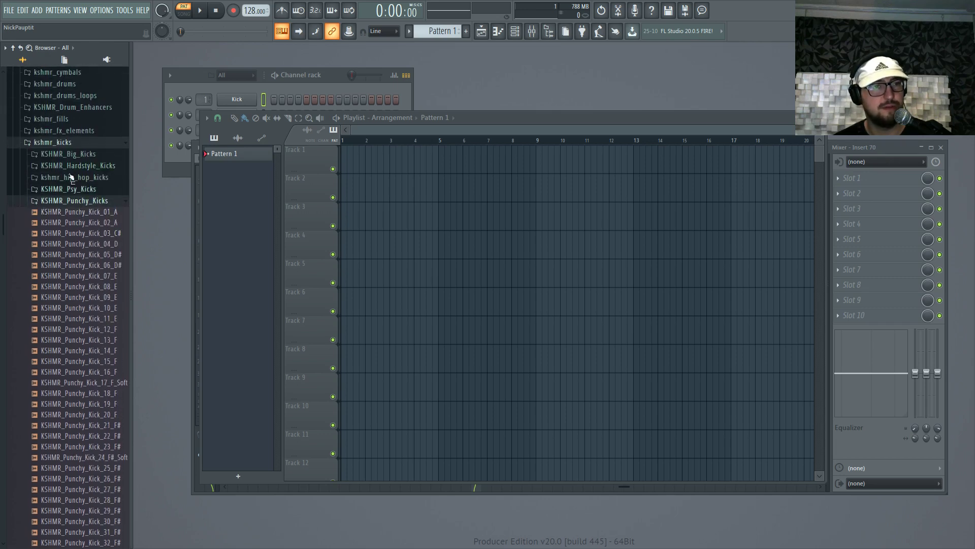
scroll(87, 264, down, 4)
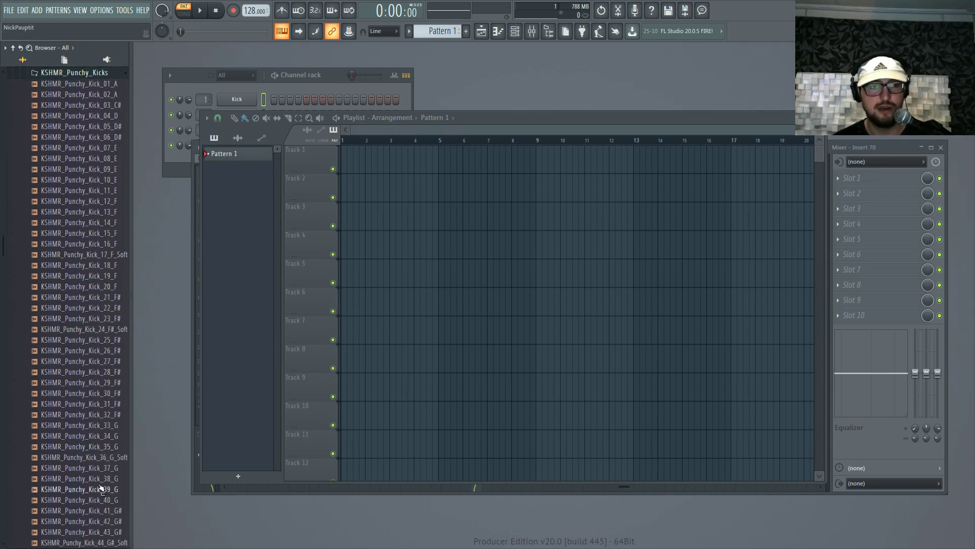
click(94, 468)
scroll(100, 465, down, 1)
scroll(100, 465, down, 1)
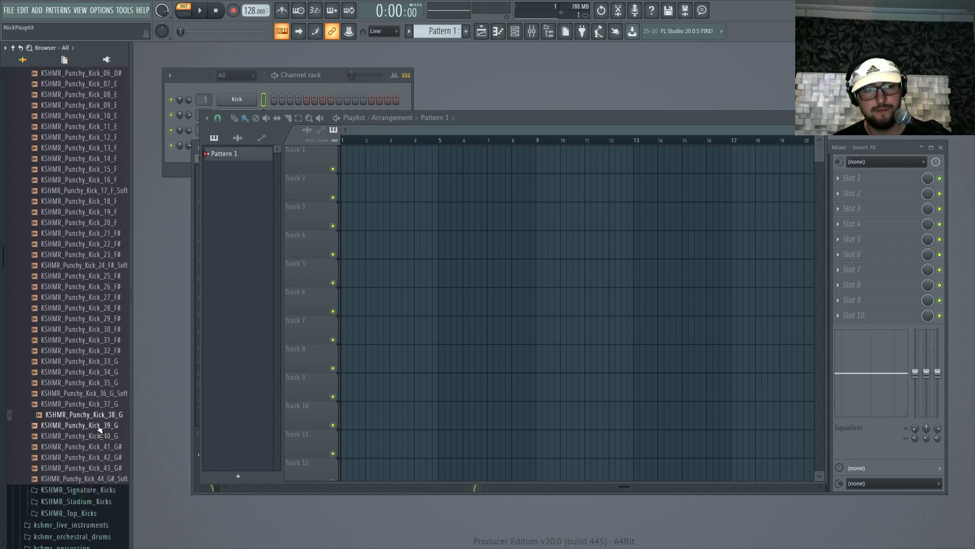
click(96, 435)
click(93, 405)
click(95, 414)
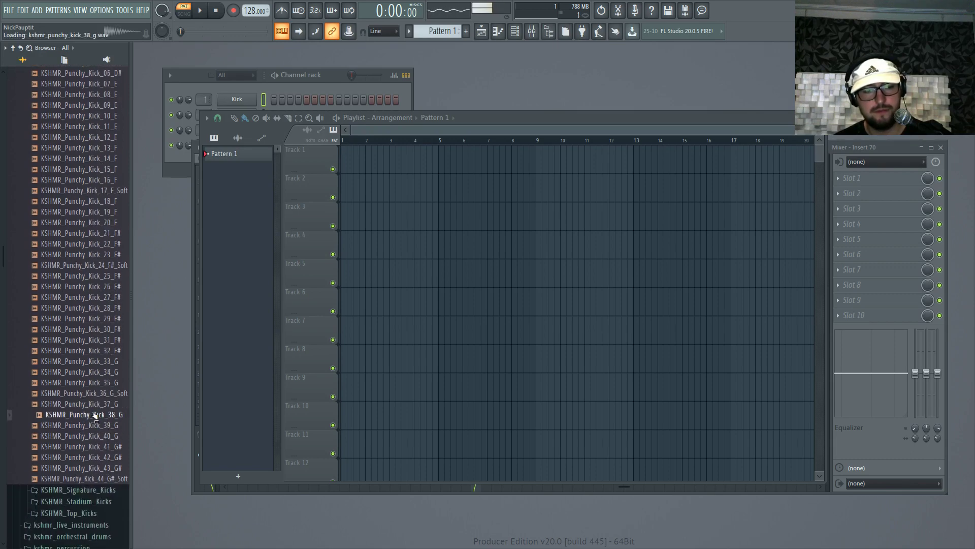
Step: Place KSHMR_Punchy_Kick_38_G on Track 1 at bar 5 and repeat it on the other three beats of that bar
drag(97, 417, 447, 170)
scroll(447, 170, up, 4)
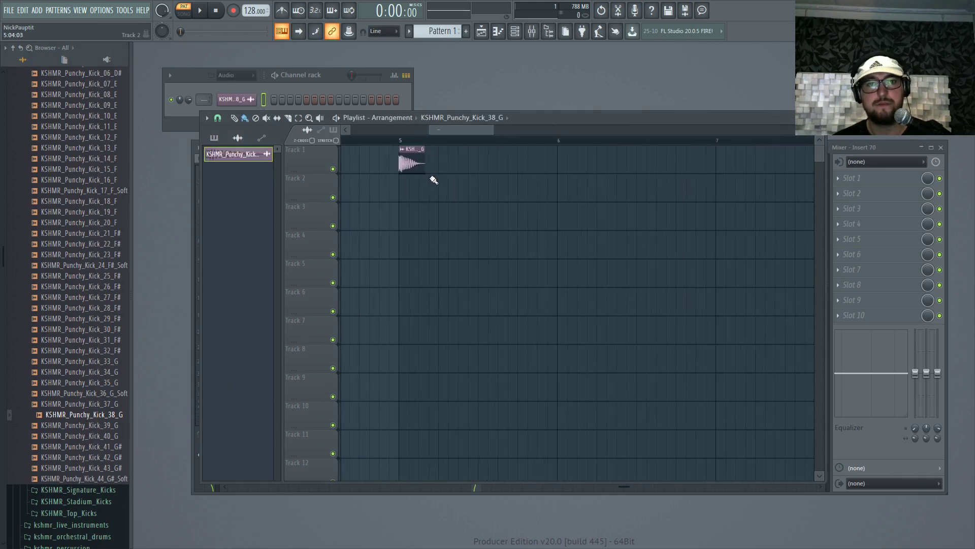
click(440, 165)
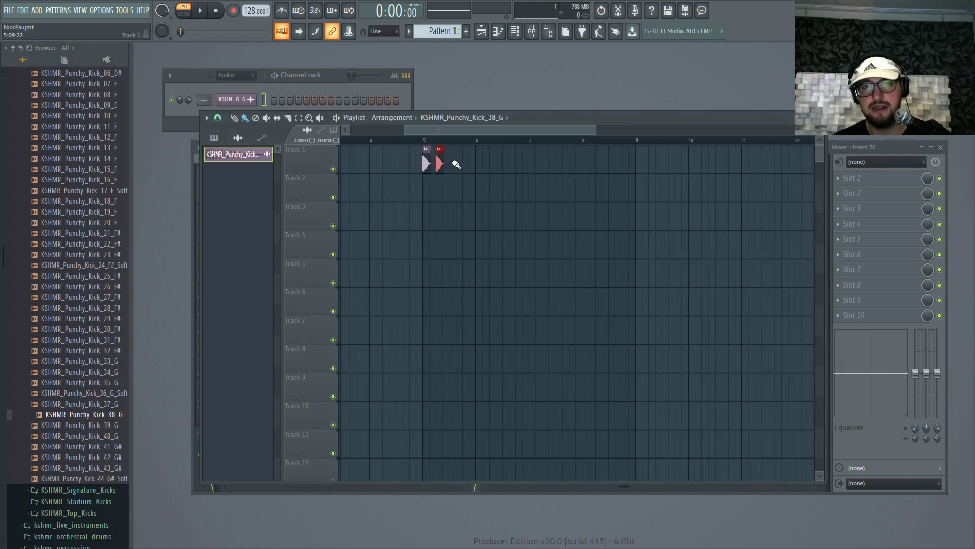
click(460, 164)
click(471, 163)
scroll(471, 162, down, 2)
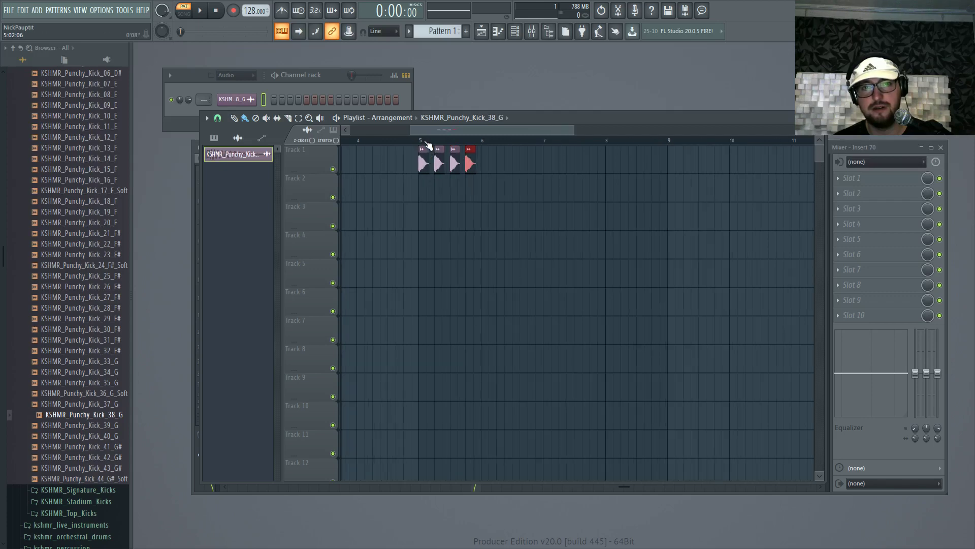
Step: Set a playback loop over bar 5 in the playlist and listen to the four kicks
drag(418, 140, 481, 140)
scroll(460, 191, up, 3)
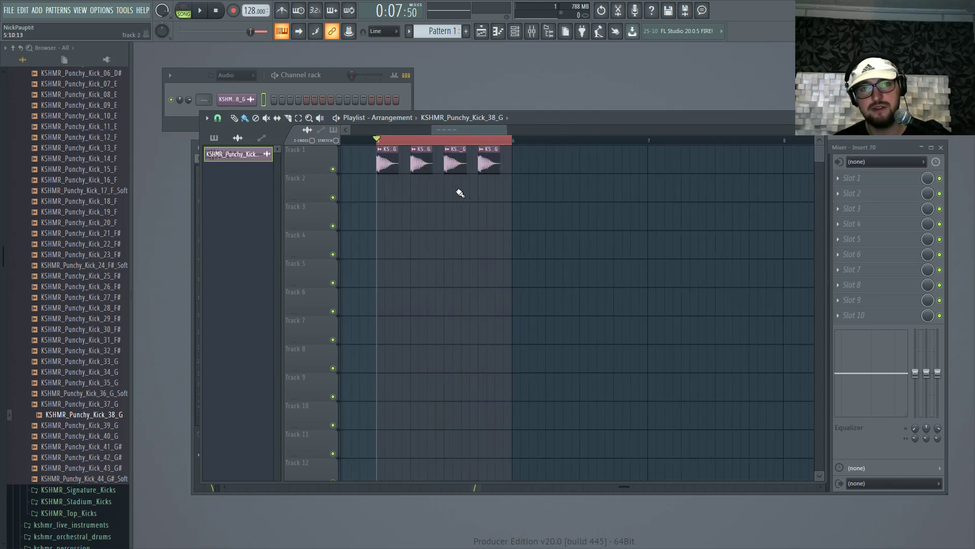
key(space)
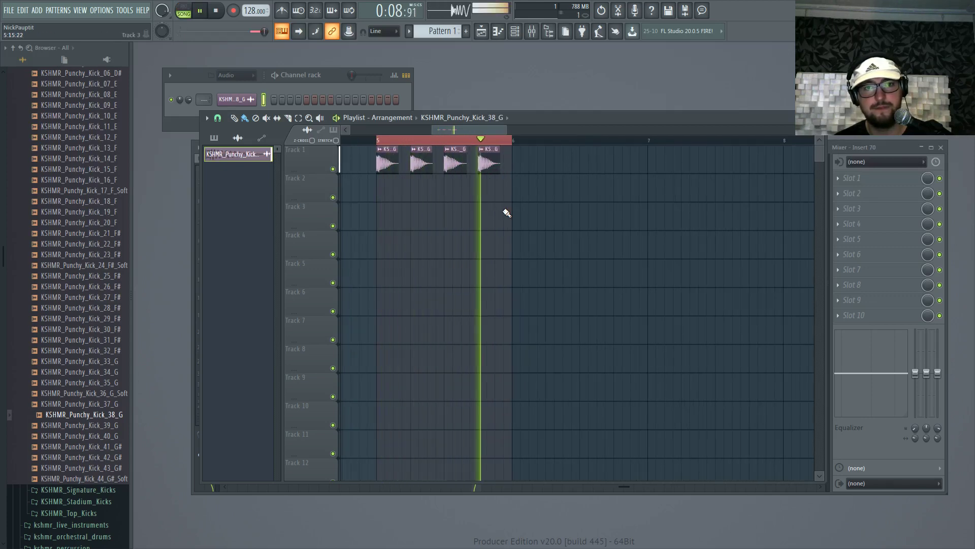
key(space)
Step: Open the kick clip's channel settings and remove Fruity Limiter from the Master mixer track
double_click(395, 164)
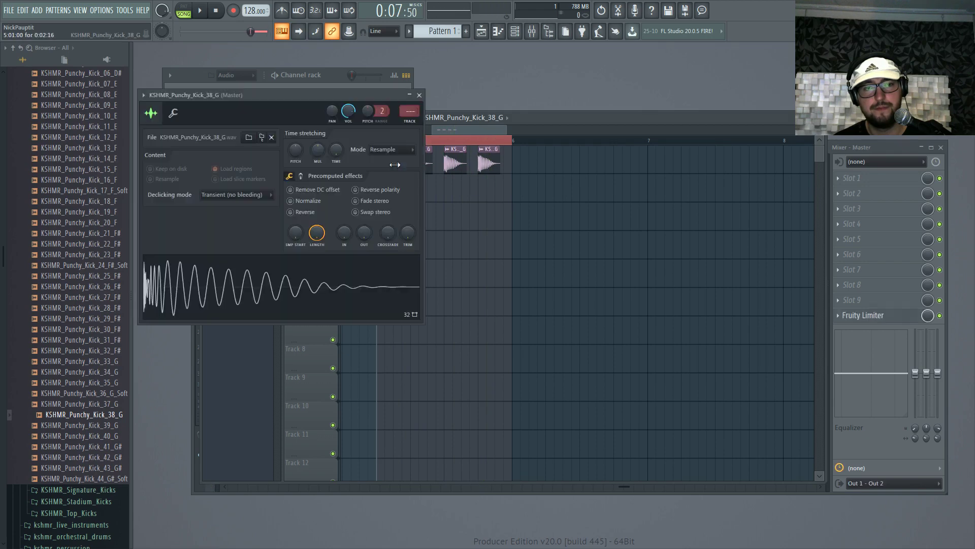
double_click(848, 148)
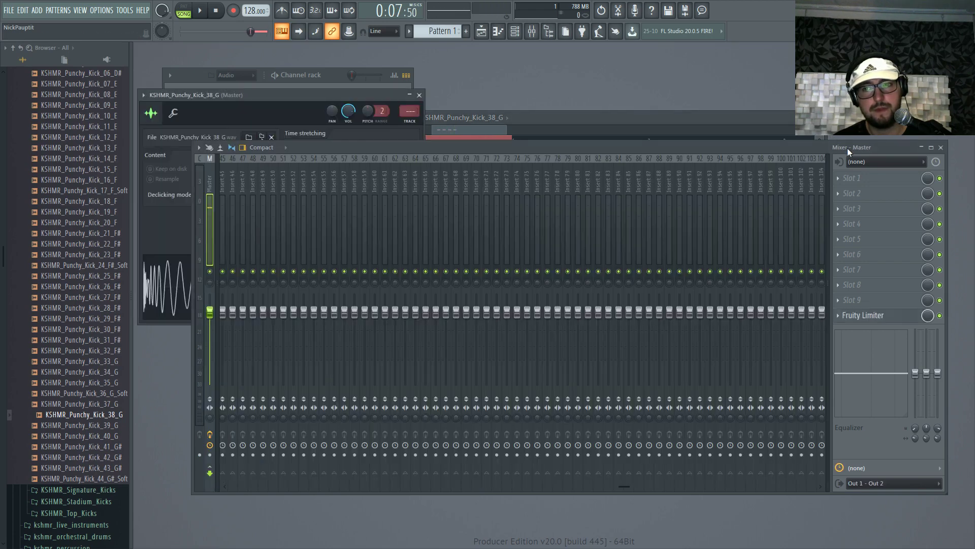
click(839, 315)
mouse_move(852, 317)
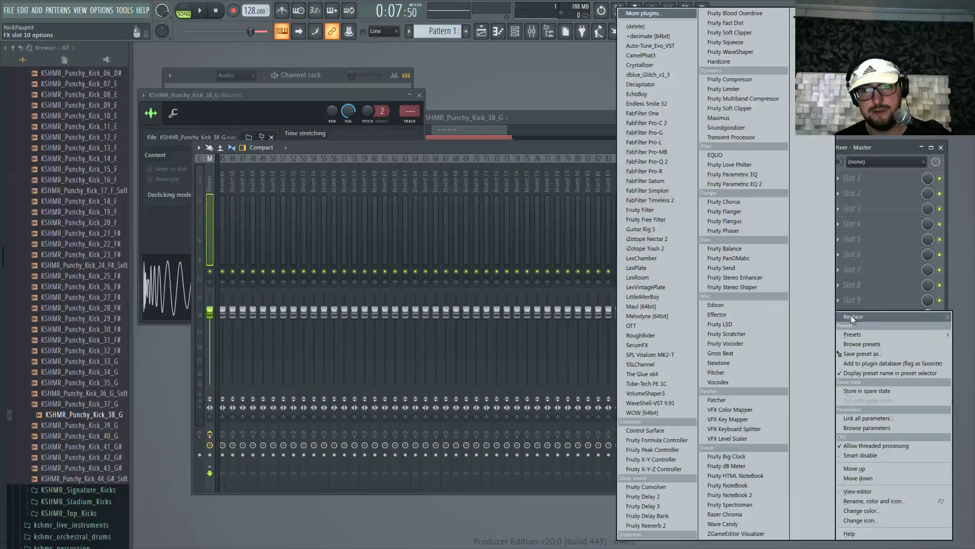
click(651, 27)
Step: Route the selected kick channel to mixer Insert 14
drag(563, 486, 235, 486)
right_click(358, 194)
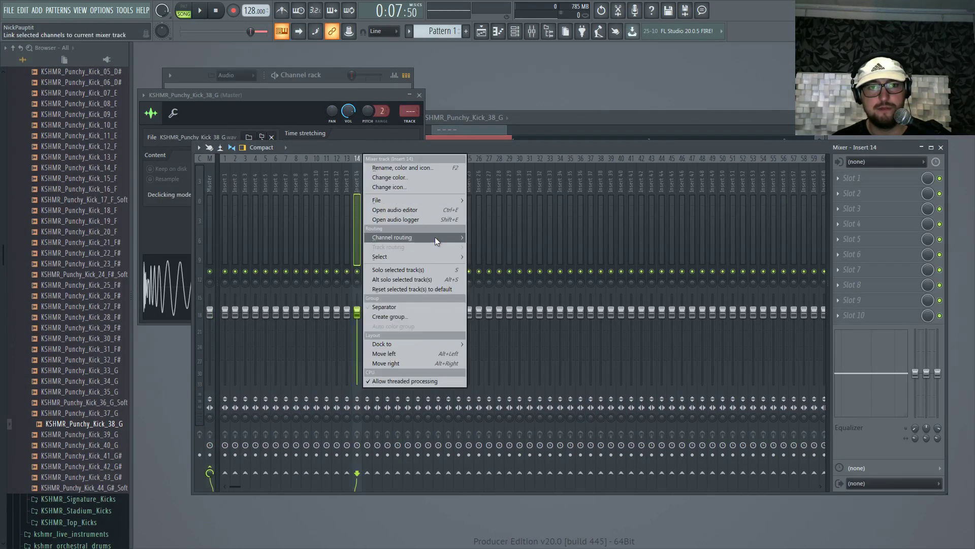
mouse_move(435, 237)
click(502, 239)
Step: Rename mixer Insert 14 as KICK PUNCH
right_click(358, 159)
click(379, 167)
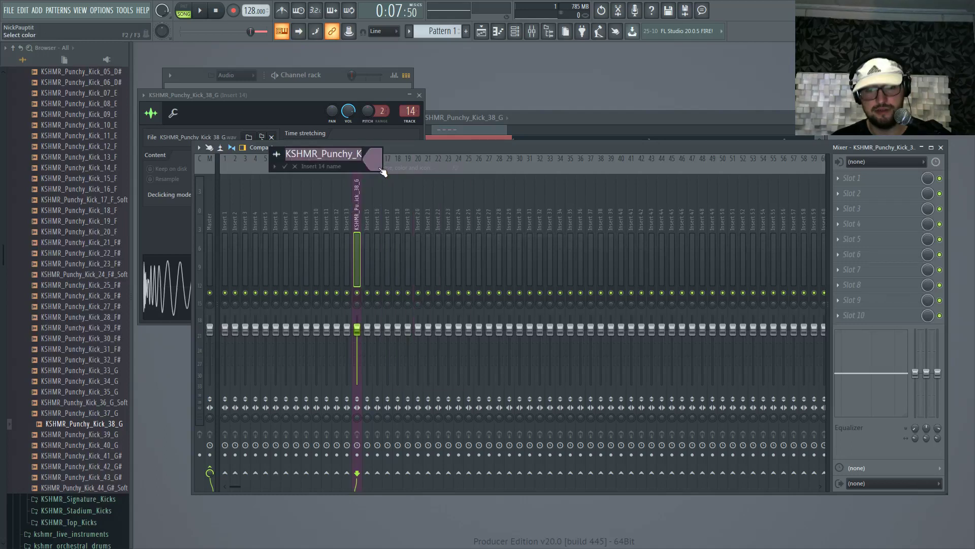
text(KICK PUNCH)
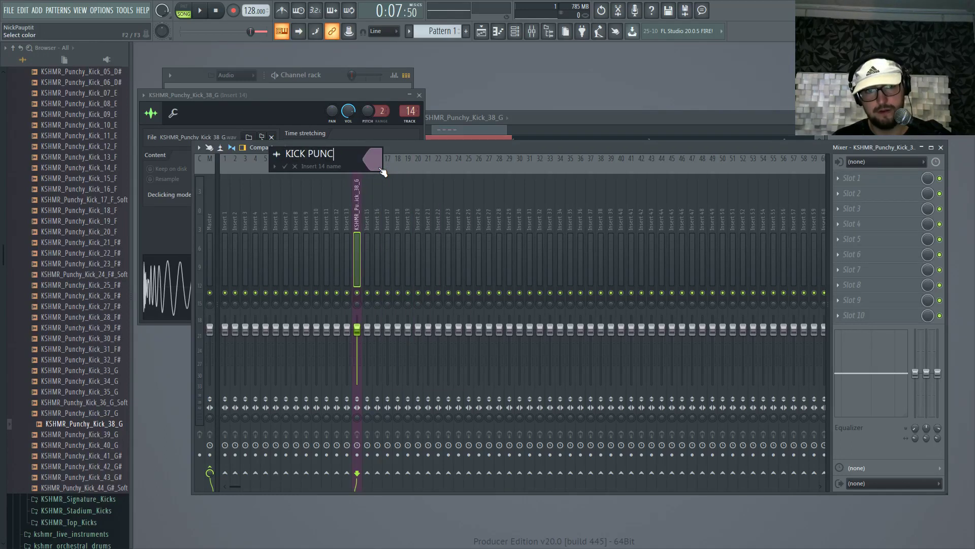
key(Return)
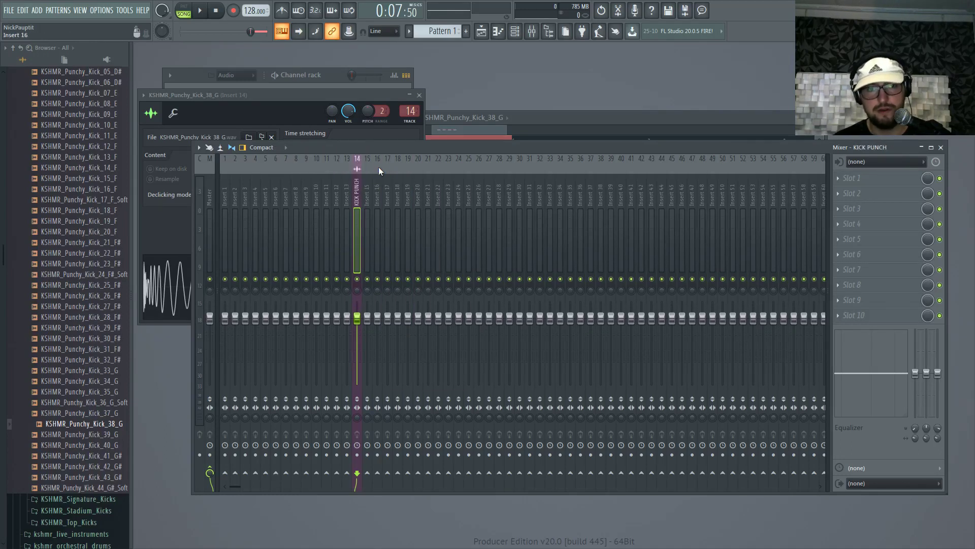
Step: Select mixer Inserts 1 to 4 and add separators to them
click(251, 199)
right_click(252, 200)
click(312, 319)
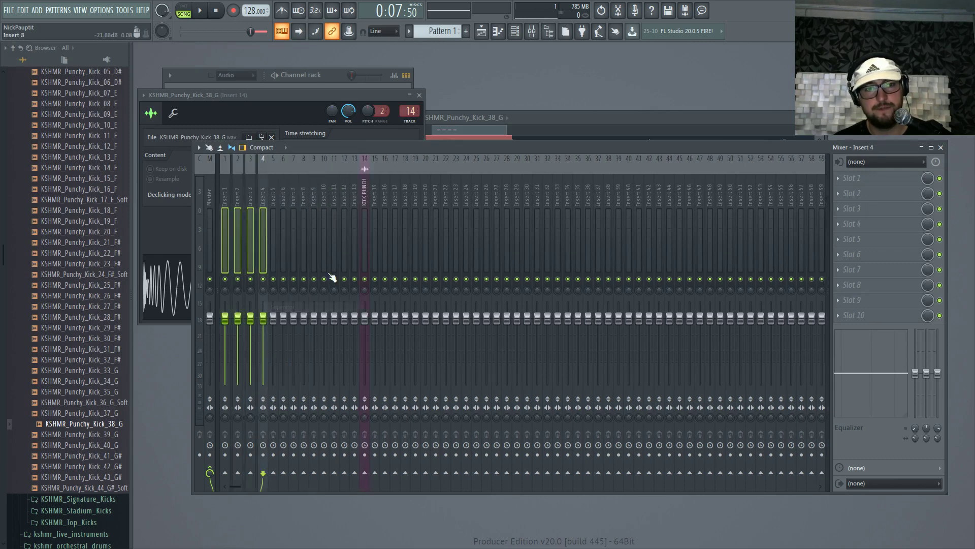
Step: Rename mixer Insert 1 as kickbus
right_click(224, 193)
click(251, 165)
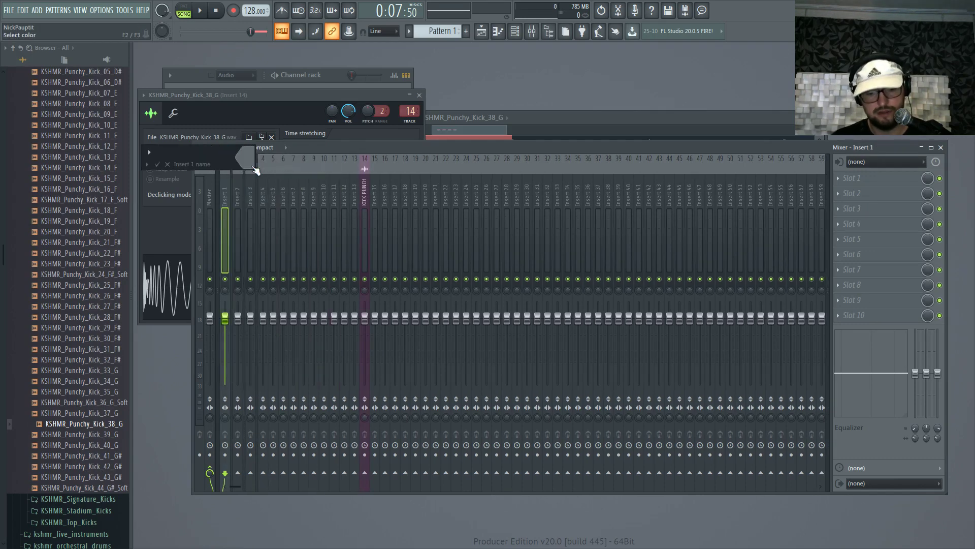
text(kickbus)
key(Return)
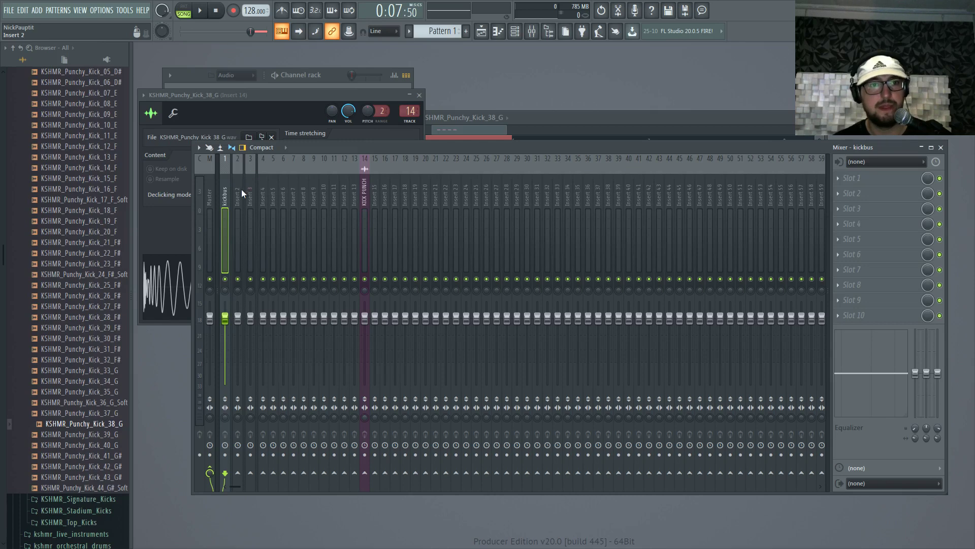
Step: Rename mixer Insert 2 as bass bus
right_click(242, 189)
click(258, 166)
text(bass bus)
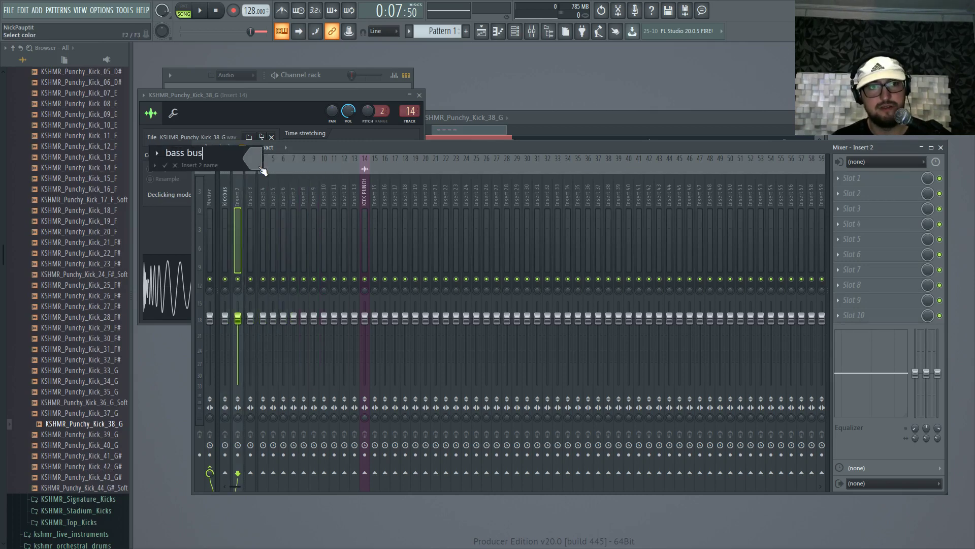
key(Return)
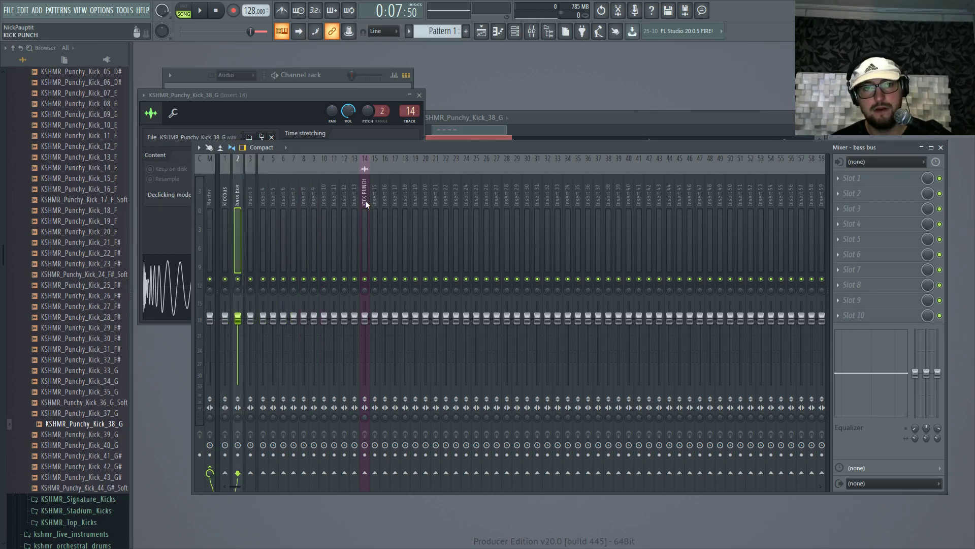
Step: Lower the faders of KICK PUNCH through Insert 46 together to about -11 dB and play the loop to check the level
drag(364, 204, 689, 203)
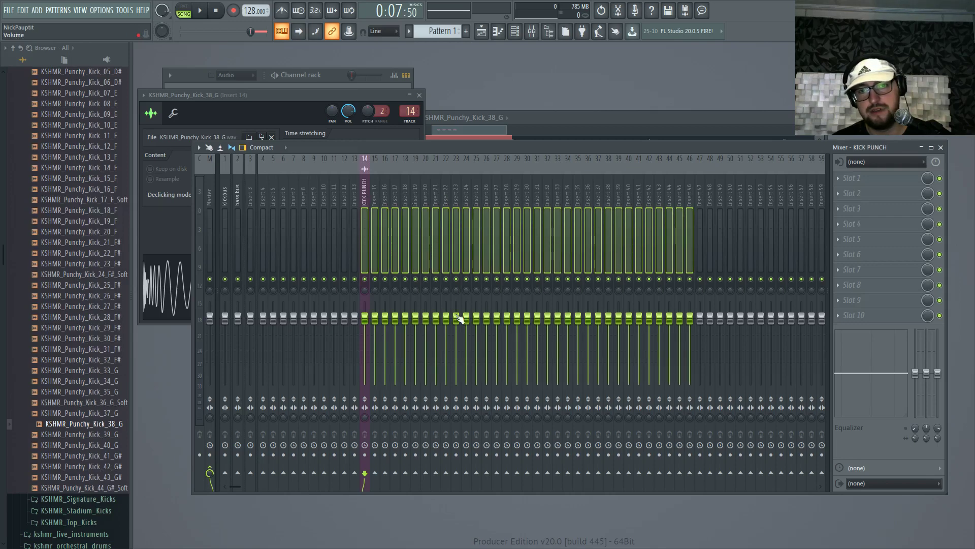
drag(431, 318, 427, 347)
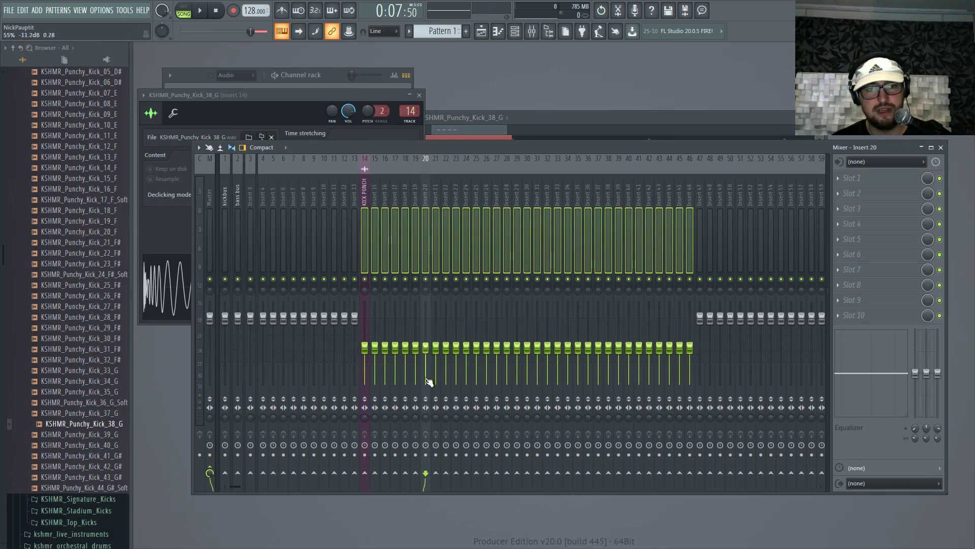
key(space)
click(420, 95)
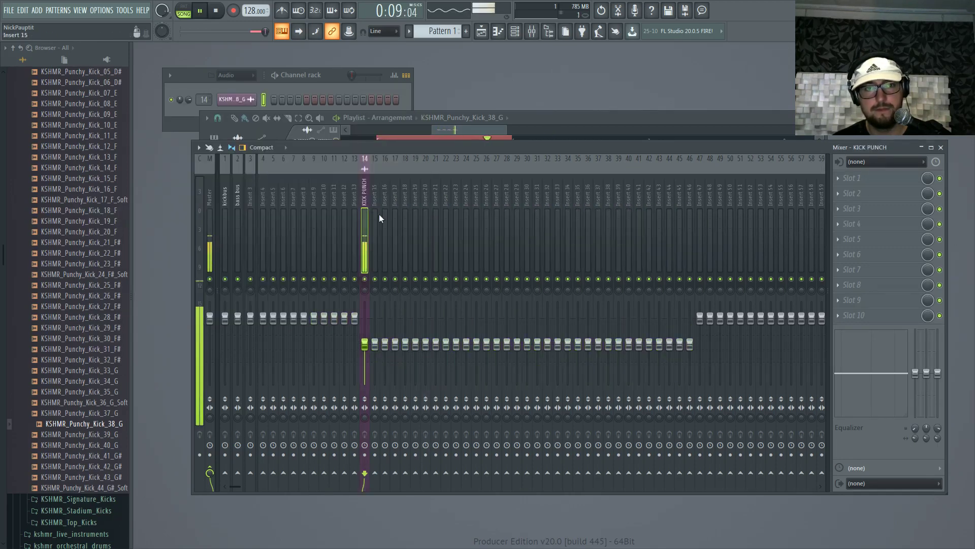
key(space)
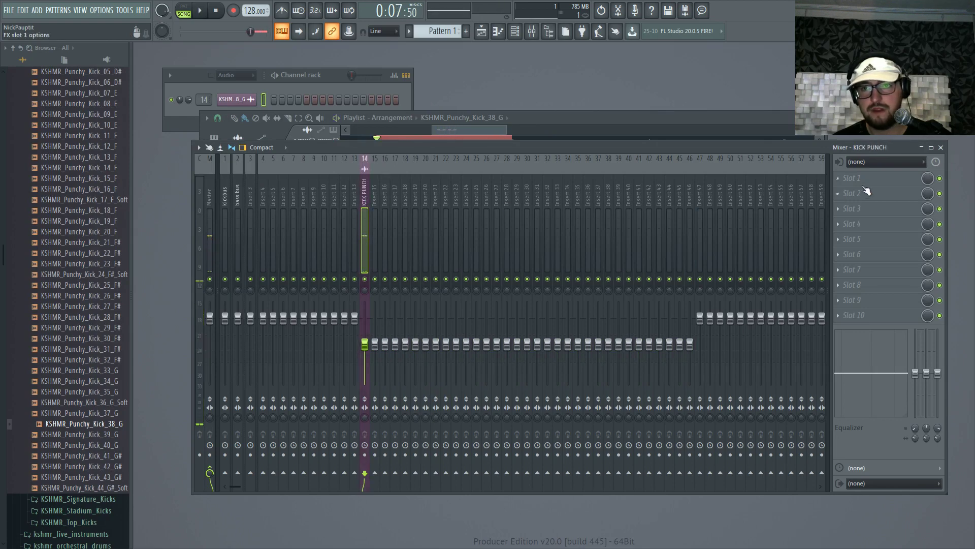
Step: Load FabFilter Pro-Q 2 into the first effect slot of the KICK PUNCH track
drag(668, 148, 696, 148)
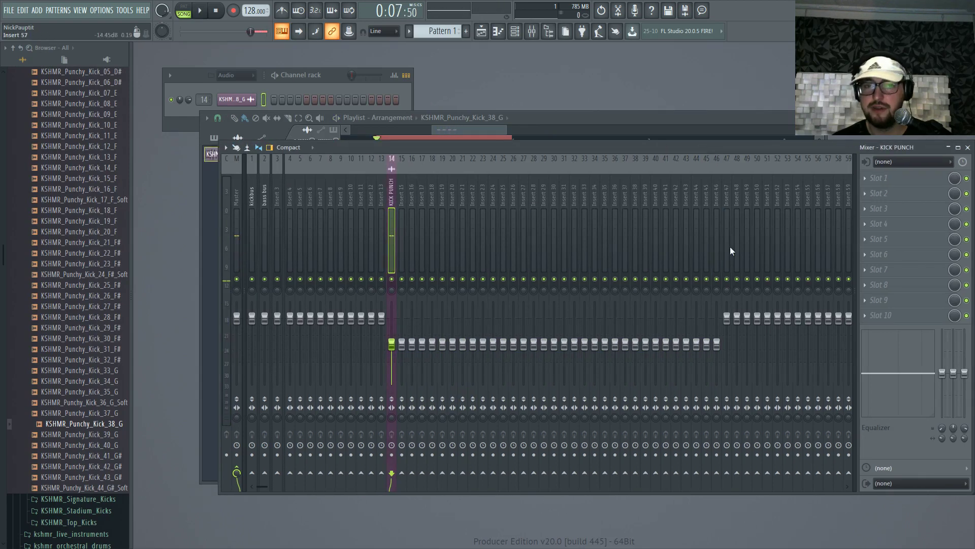
click(895, 191)
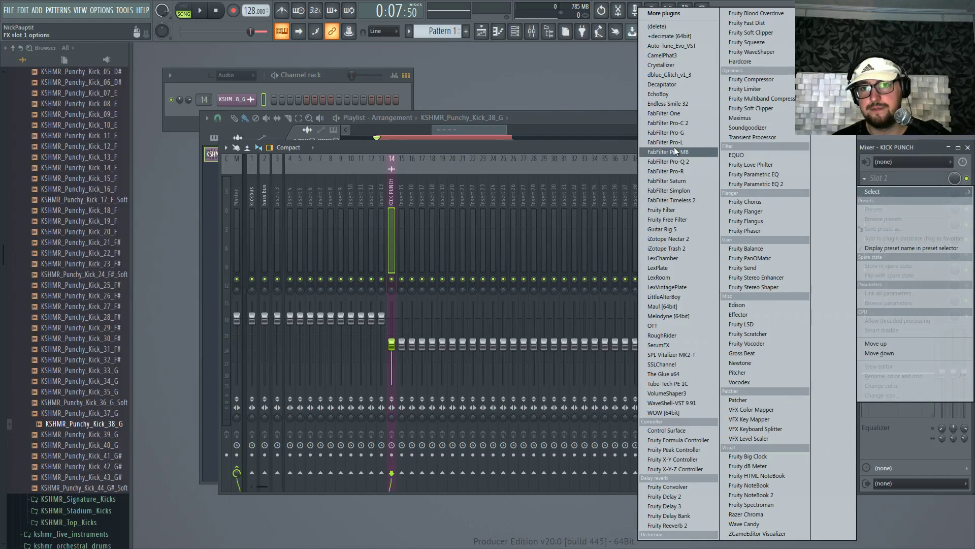
click(669, 161)
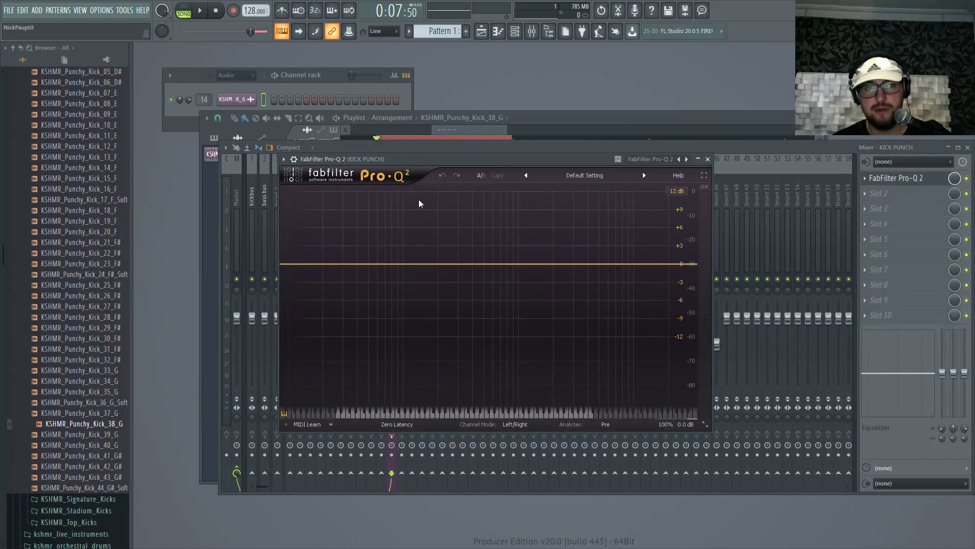
Step: Add a 72 dB/oct low cut at about 24 Hz and a 48 dB/oct high cut at about 21 kHz, checking with playback
click(301, 265)
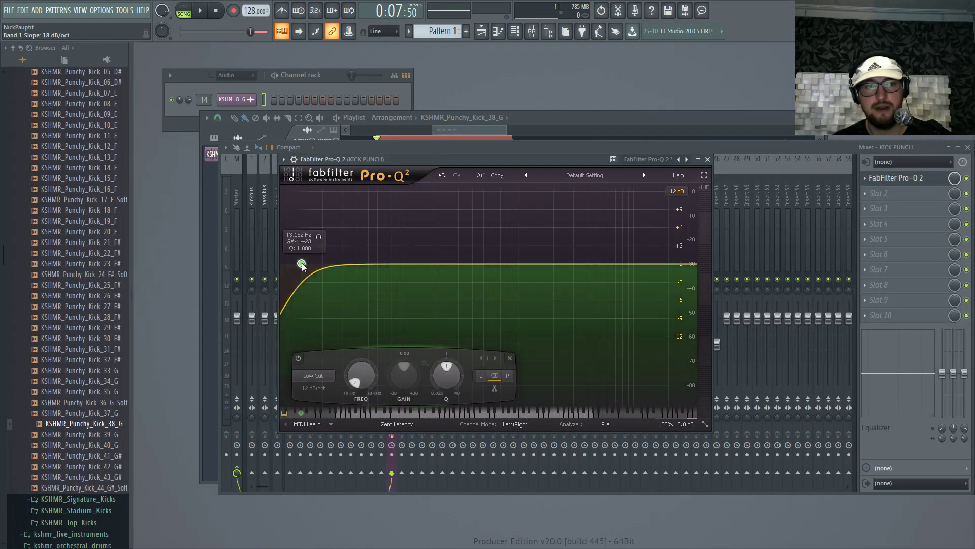
drag(301, 264, 331, 265)
key(space)
key(space)
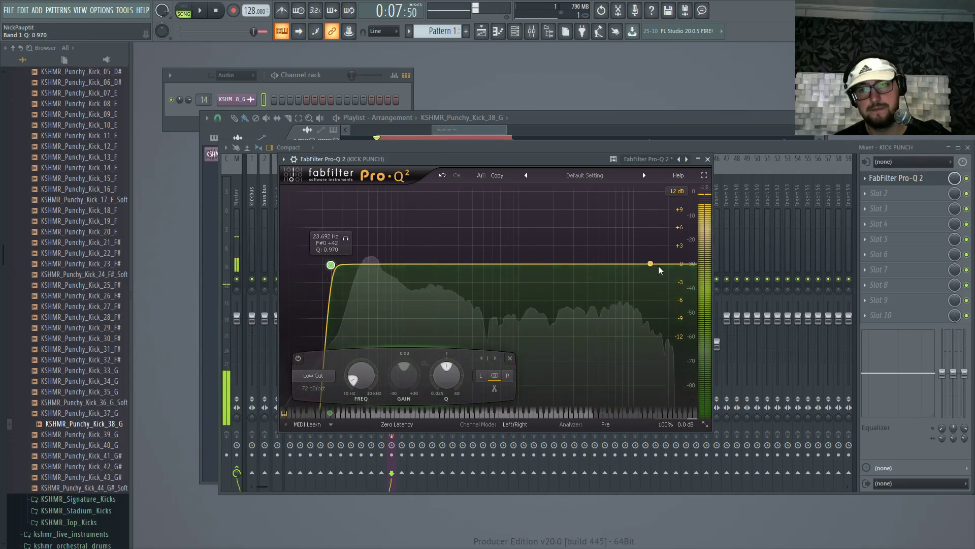
drag(689, 266, 671, 266)
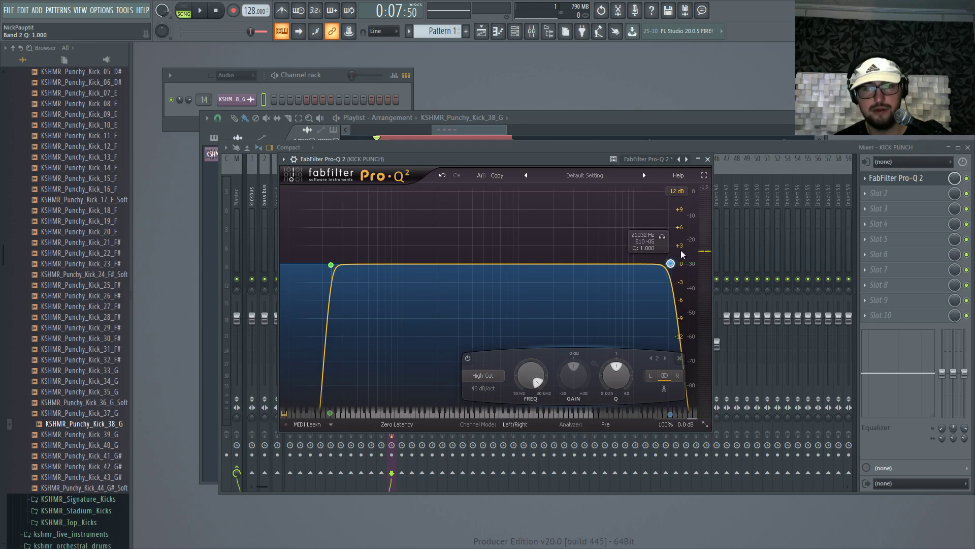
key(space)
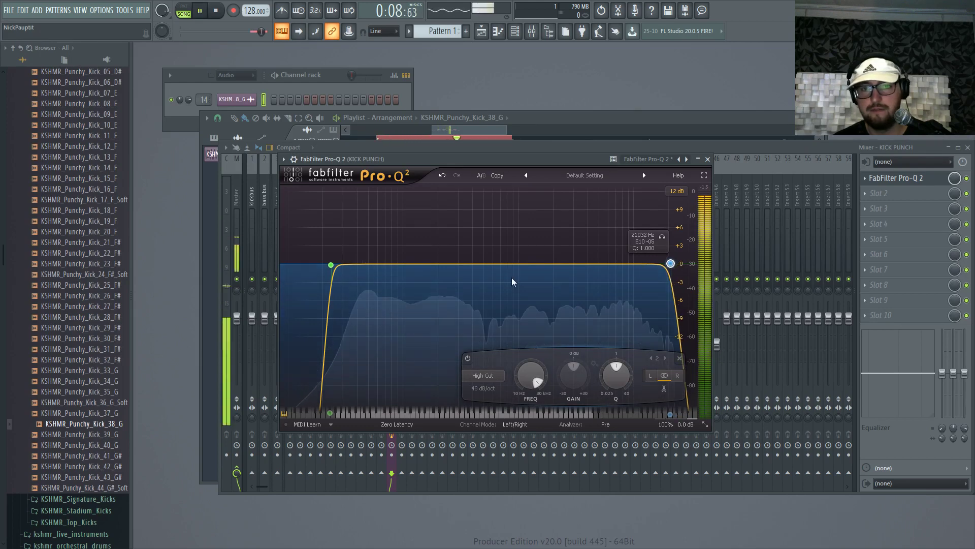
Step: Stop playback and add a narrowed bell boost at about 48 Hz with a gain of about +2.8 dB and Q 1.4
key(space)
drag(597, 158, 629, 170)
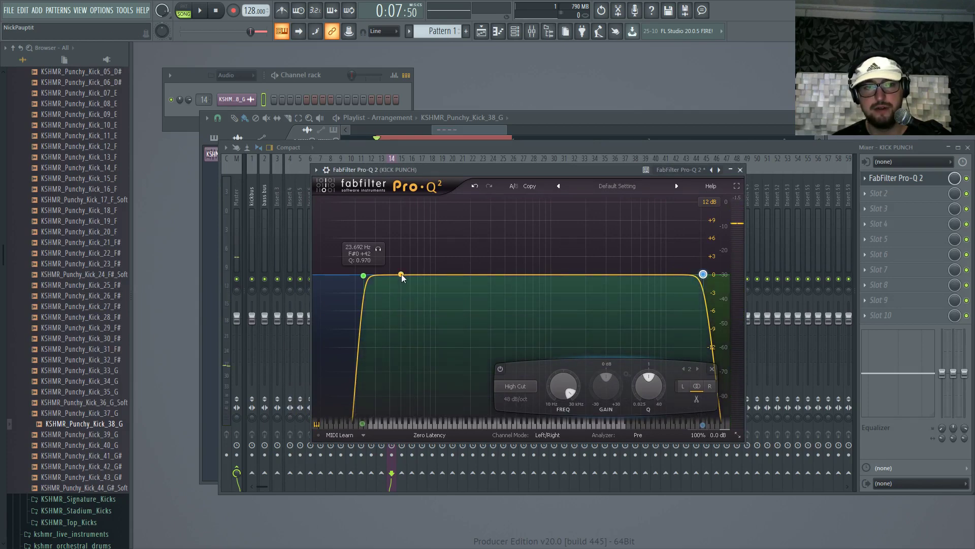
drag(402, 273, 402, 267)
scroll(401, 267, up, 3)
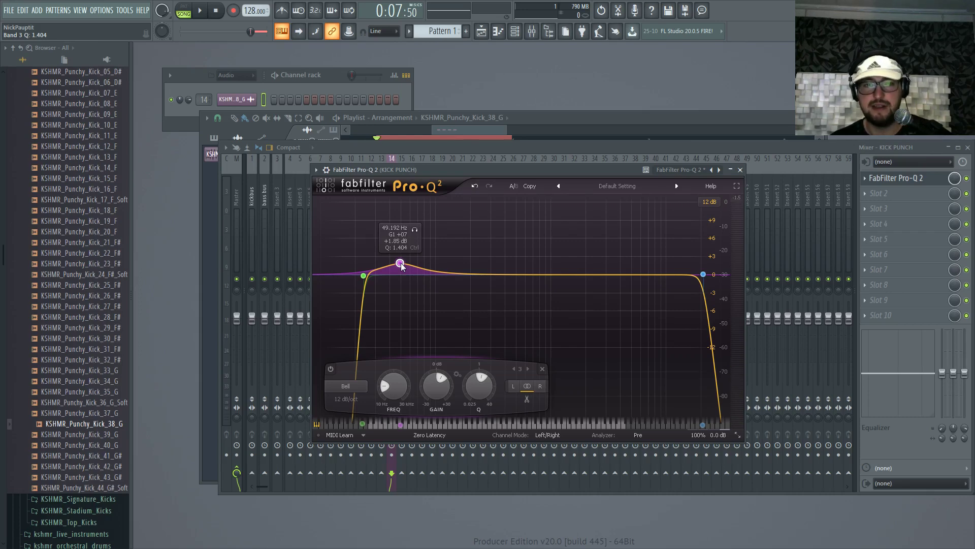
drag(501, 182, 502, 169)
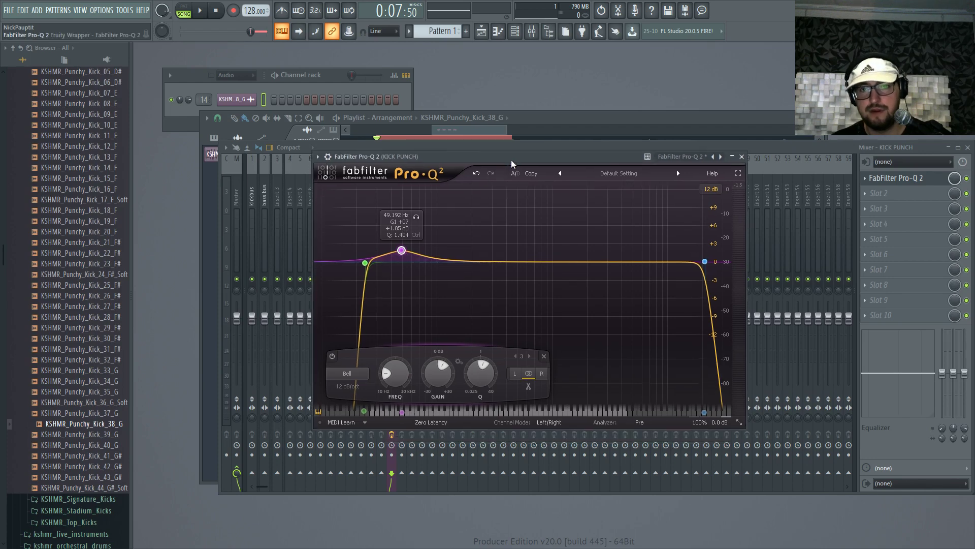
drag(401, 254, 400, 244)
Step: Audition the low bell band in solo during playback and nudge its frequency to about 49 Hz
key(space)
click(417, 210)
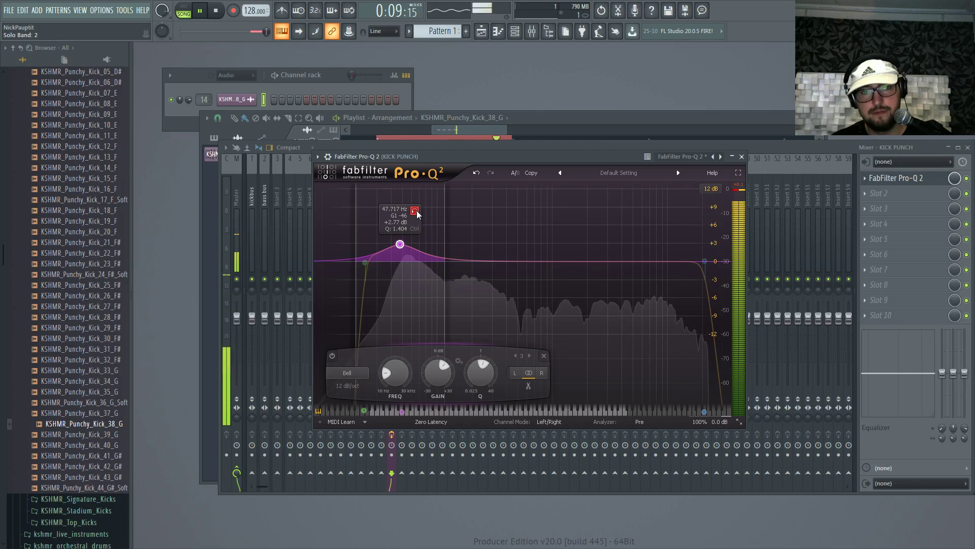
drag(417, 210, 419, 210)
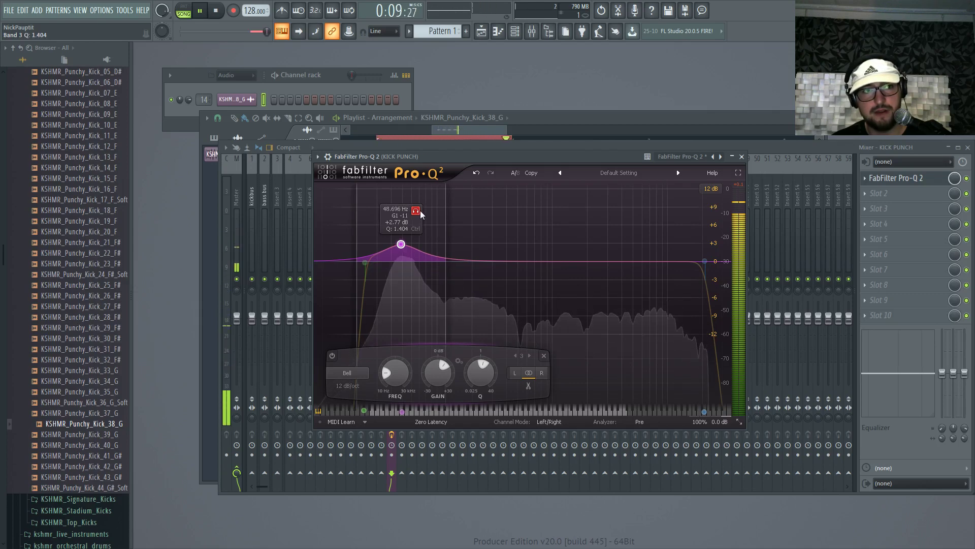
key(space)
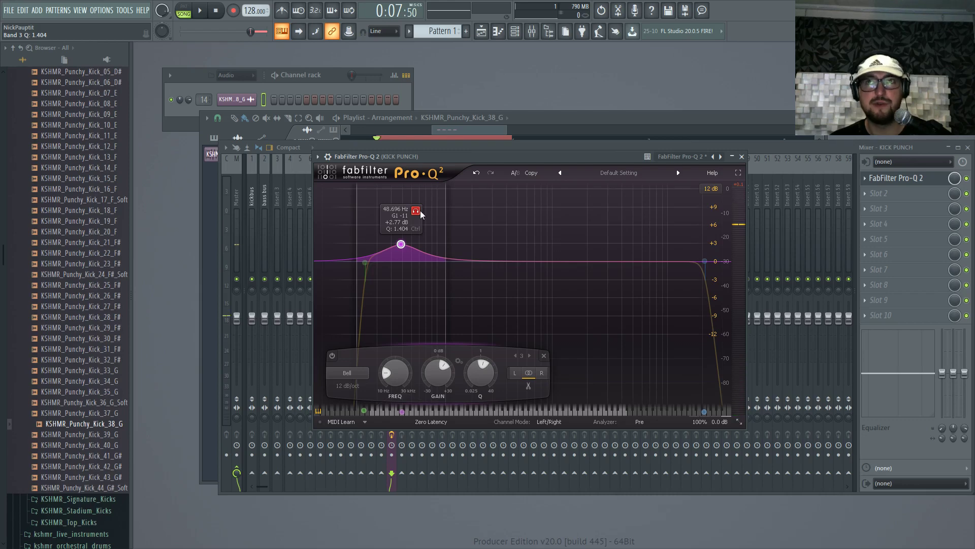
drag(420, 210, 420, 210)
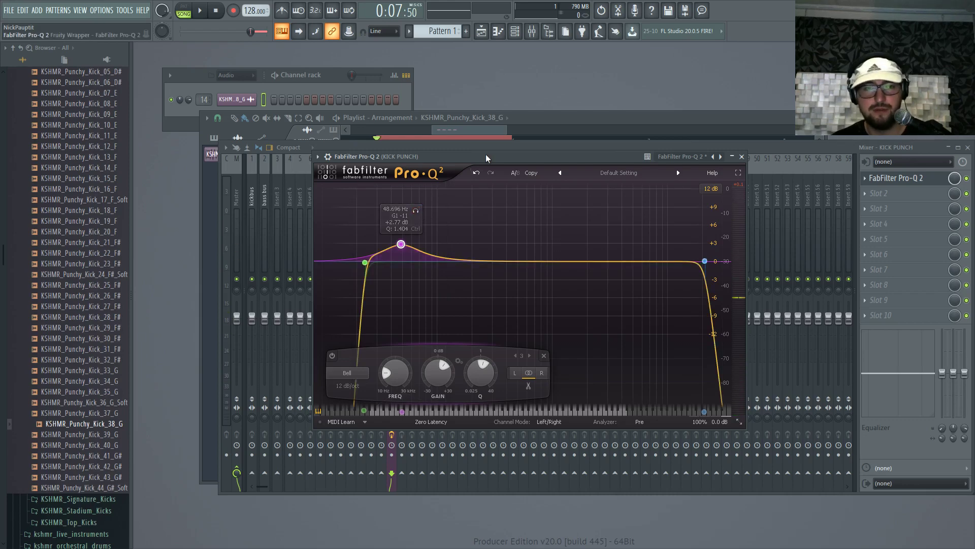
Step: Add a bell boost of about +3.1 dB at about 2.68 kHz with Q 1.48, auditioning it in solo
drag(509, 157, 567, 164)
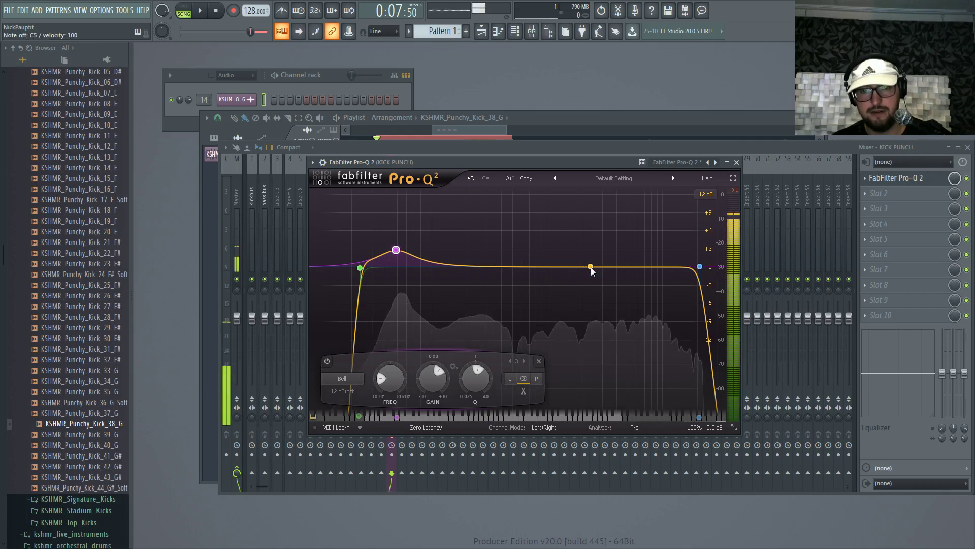
mouse_move(602, 267)
mouse_down()
mouse_move(605, 254)
mouse_move(593, 251)
mouse_up()
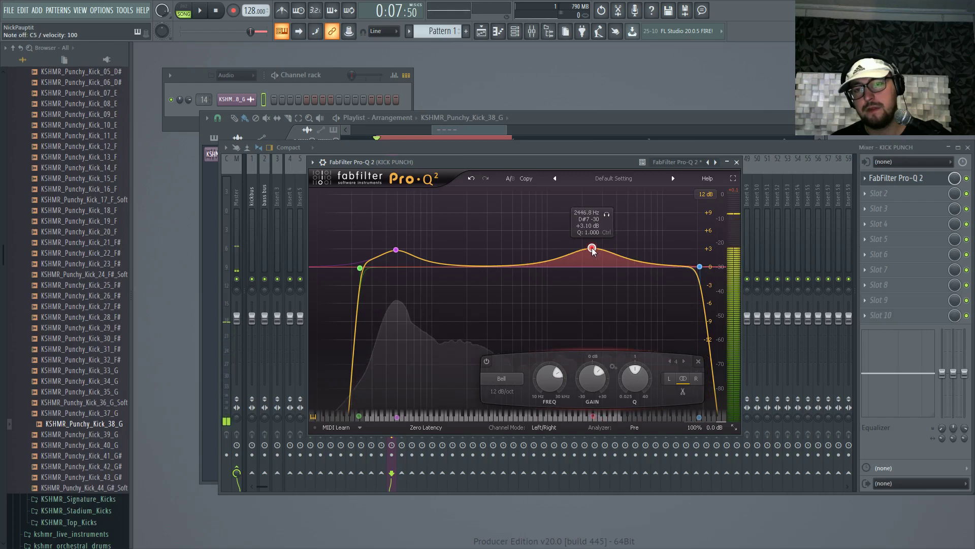
mouse_move(607, 215)
mouse_down()
mouse_move(624, 214)
mouse_move(614, 216)
mouse_up()
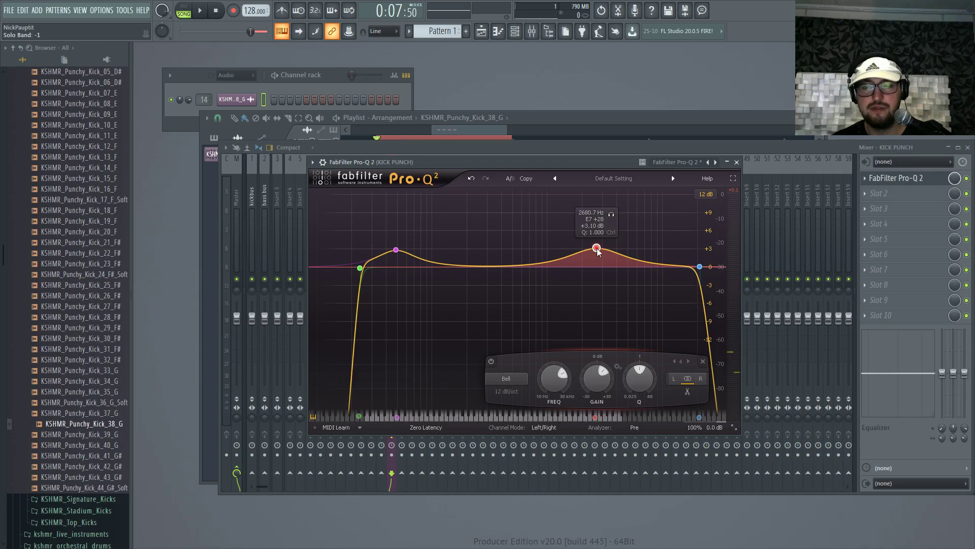
scroll(598, 250, up, 3)
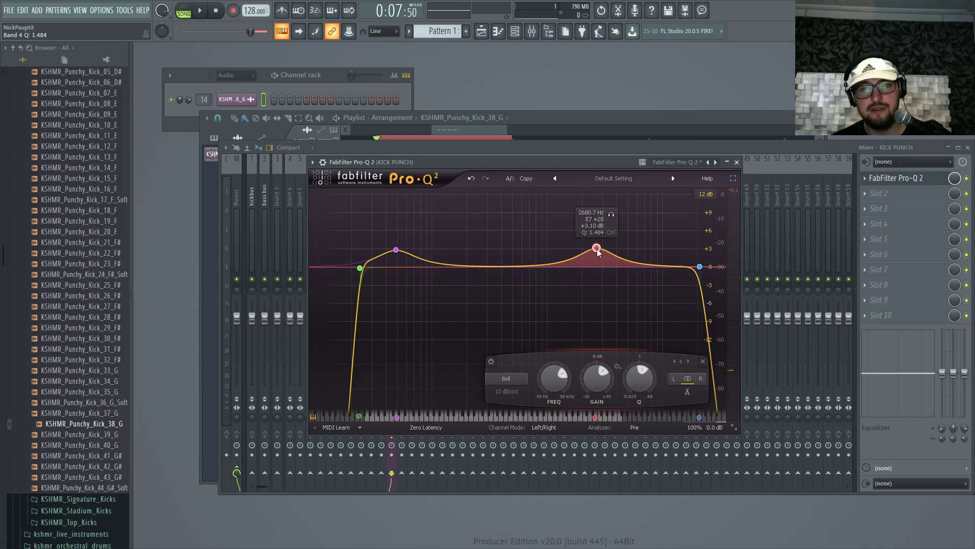
Step: Sweep the upper bell band for comparison and settle it in solo at about 2.79 kHz with +4.1 dB gain
drag(598, 250, 542, 252)
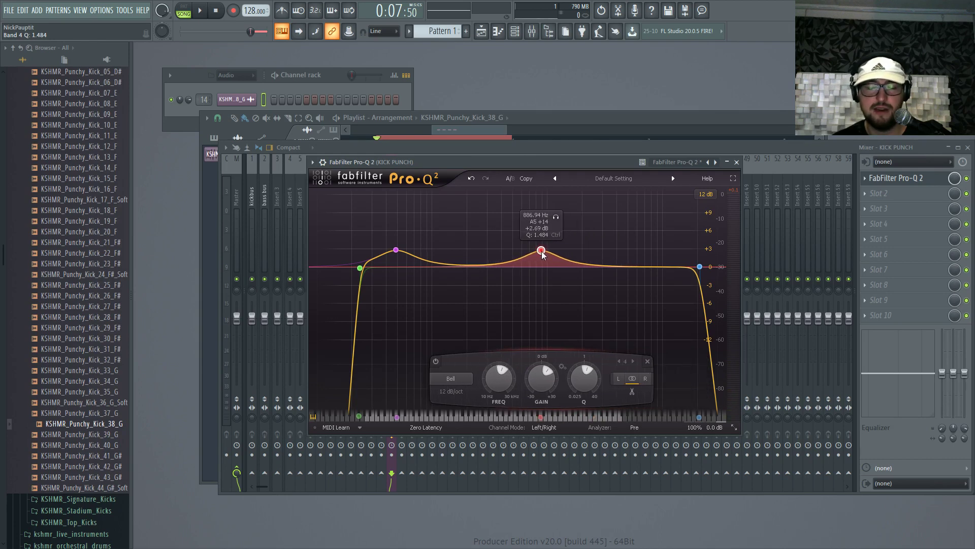
drag(542, 254, 605, 249)
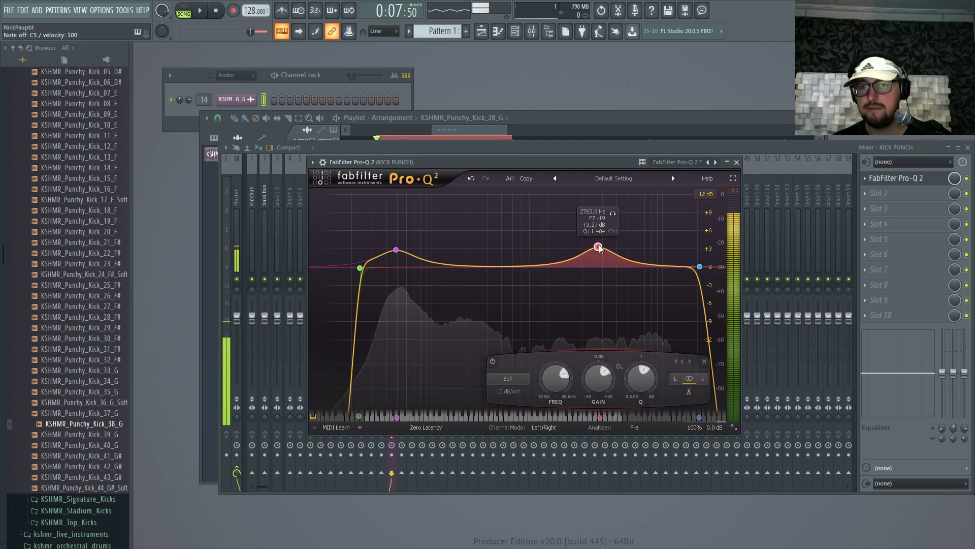
click(615, 215)
mouse_move(616, 215)
mouse_down()
mouse_move(606, 240)
mouse_move(609, 214)
mouse_up()
click(613, 209)
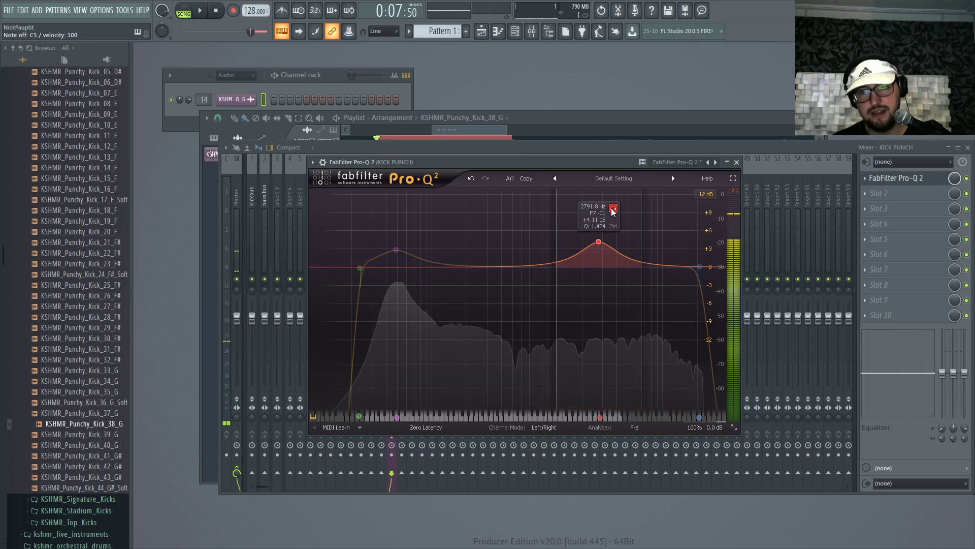
drag(613, 211, 599, 216)
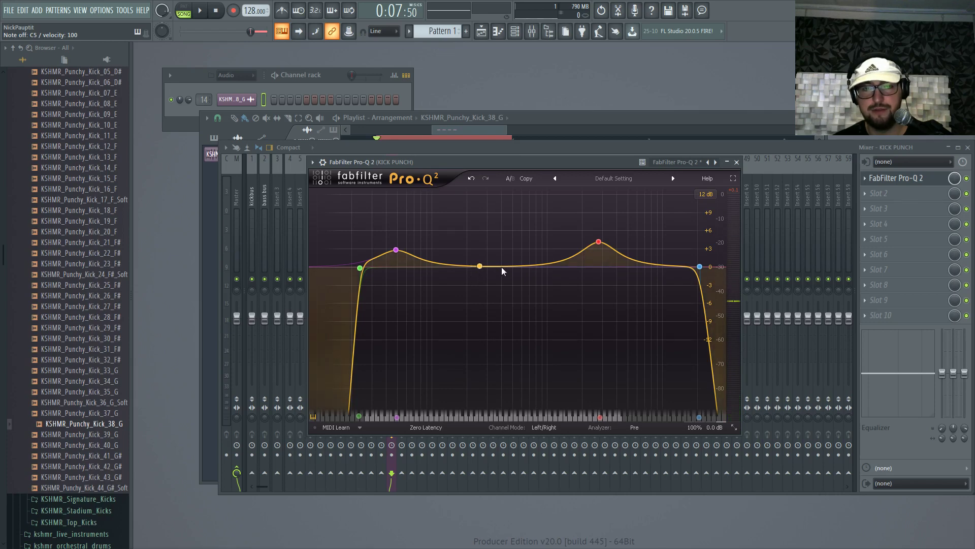
Step: Add a bell cut of about -3.8 dB at about 196 Hz with Q 2.4 and audition the band in solo
drag(572, 163, 602, 157)
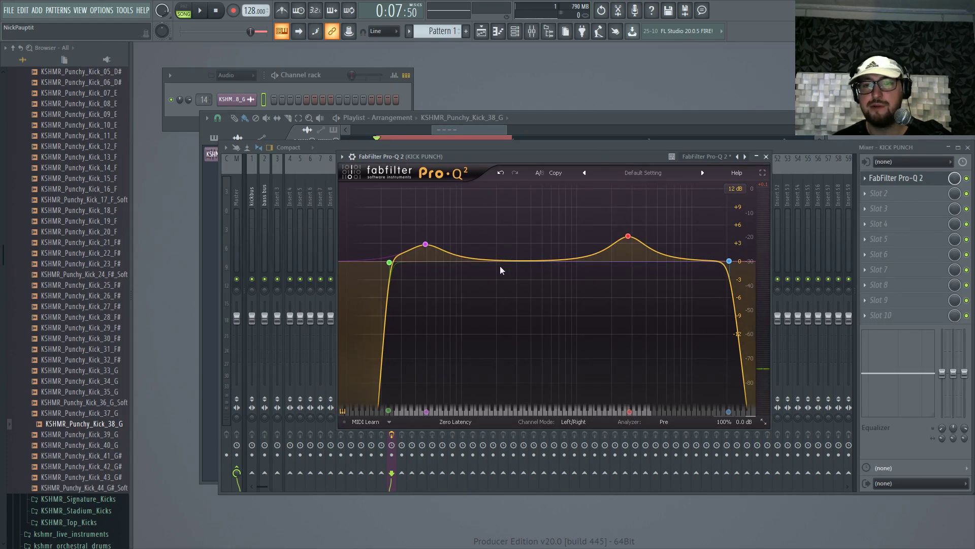
drag(497, 263, 489, 281)
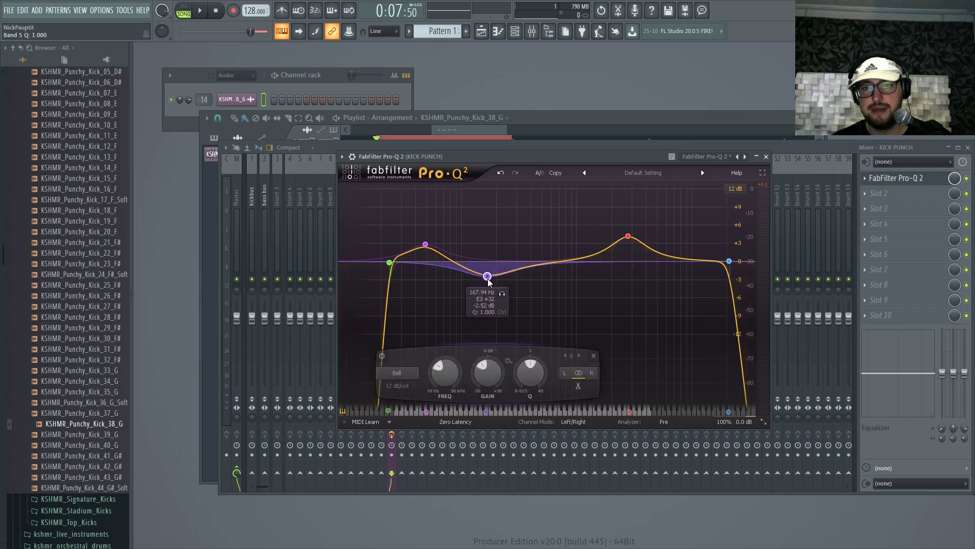
scroll(489, 286, up, 2)
drag(490, 286, 495, 286)
scroll(496, 287, up, 3)
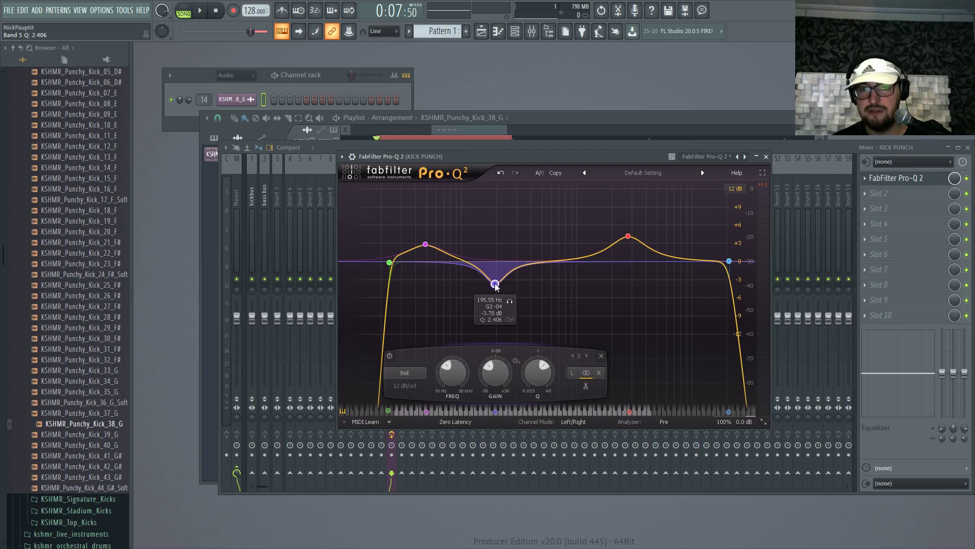
click(510, 302)
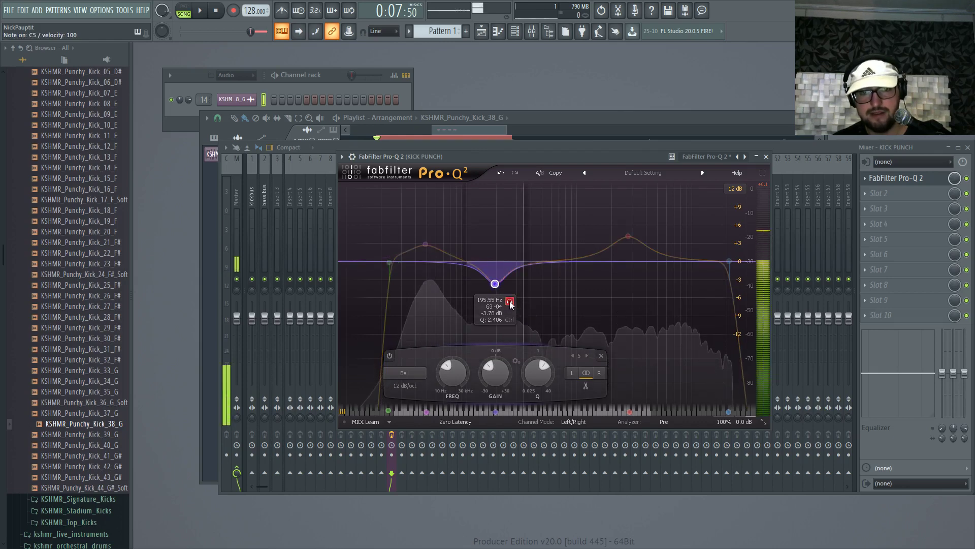
click(509, 302)
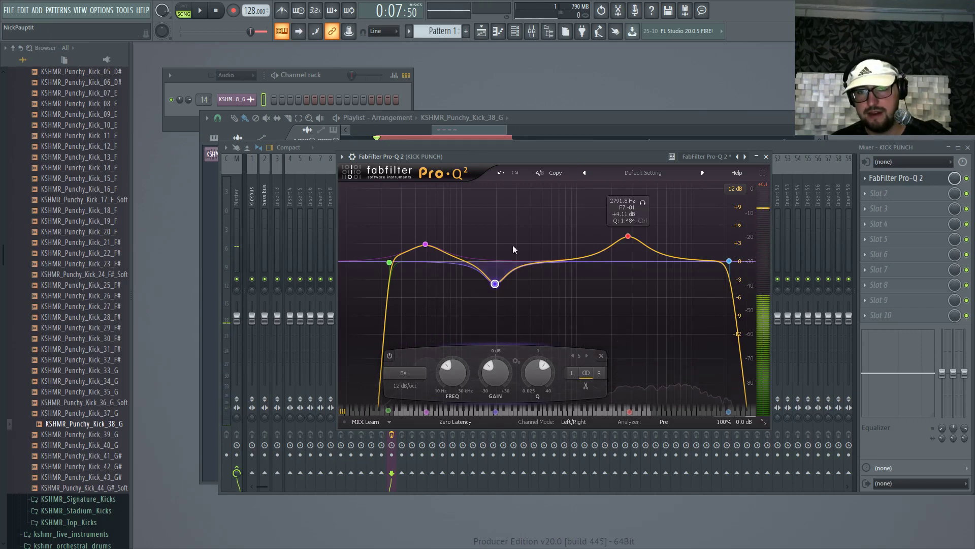
mouse_move(491, 300)
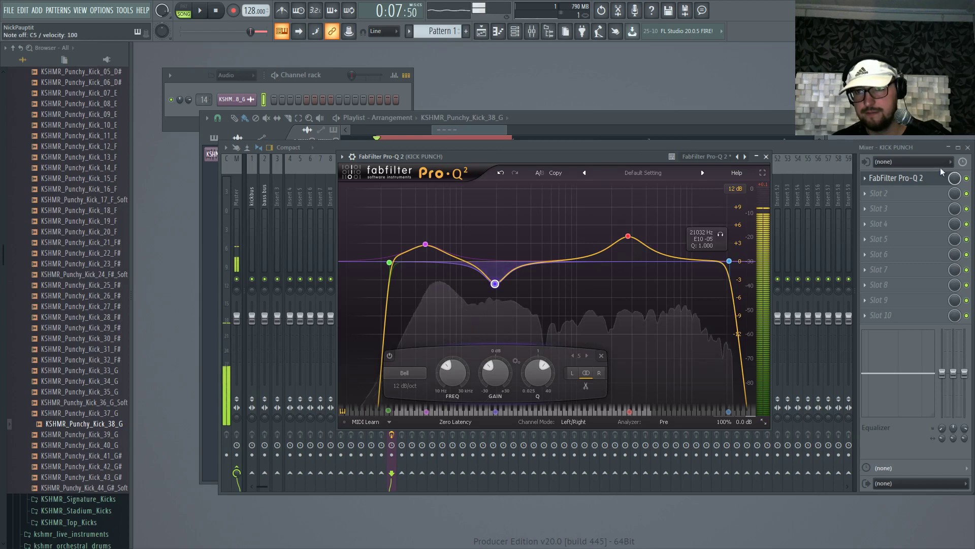
Step: Compare the kick with FabFilter Pro-Q 2 bypassed and enabled on the KICK PUNCH track
drag(837, 148, 802, 152)
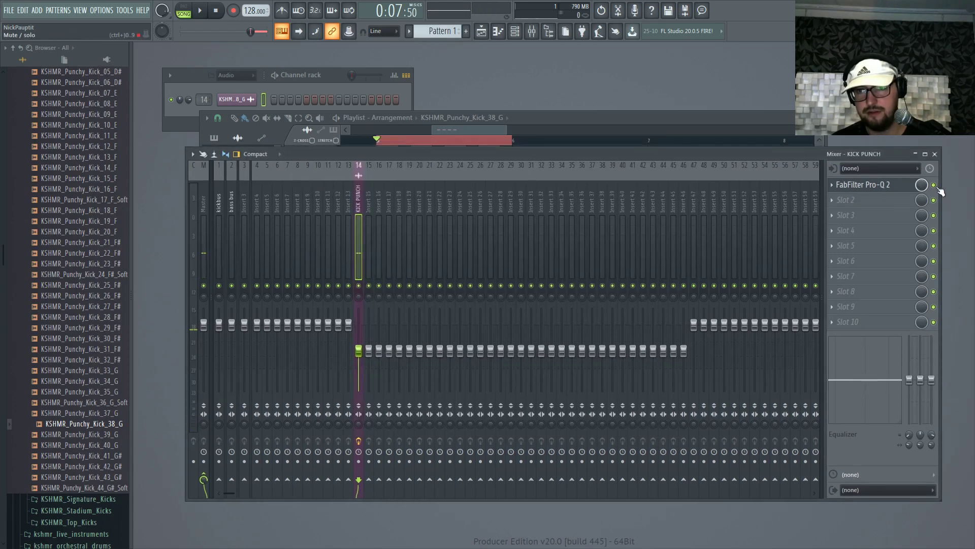
click(935, 186)
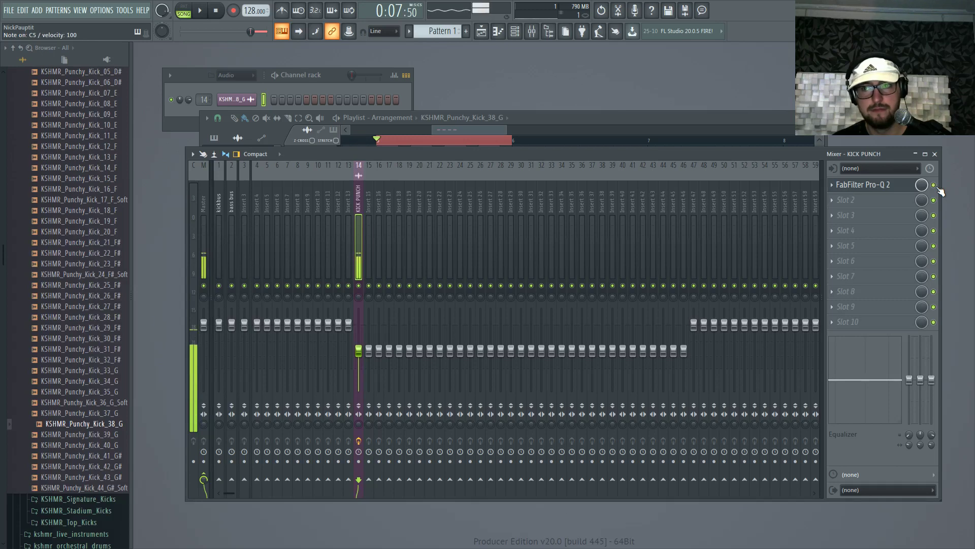
click(935, 186)
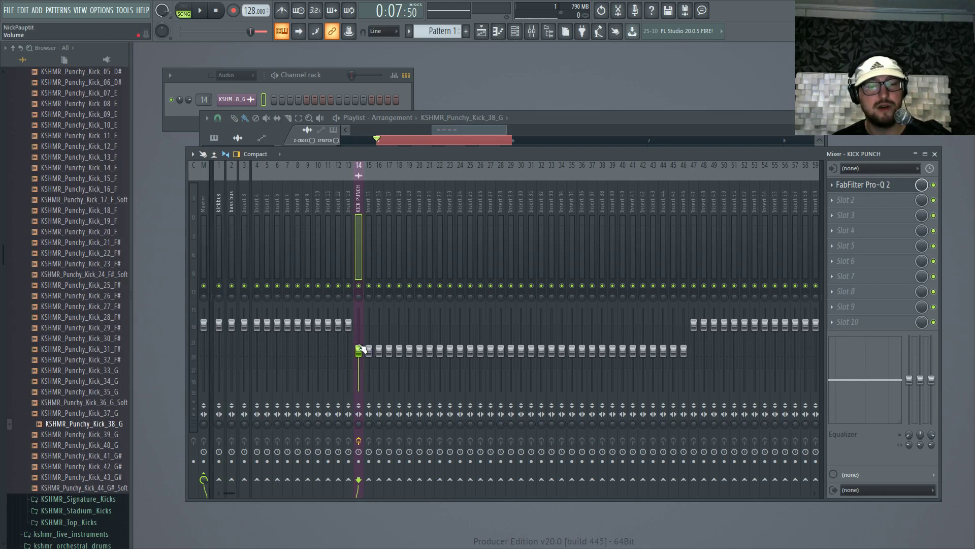
Step: Route the KICK PUNCH track only to the kickbus track
right_click(219, 480)
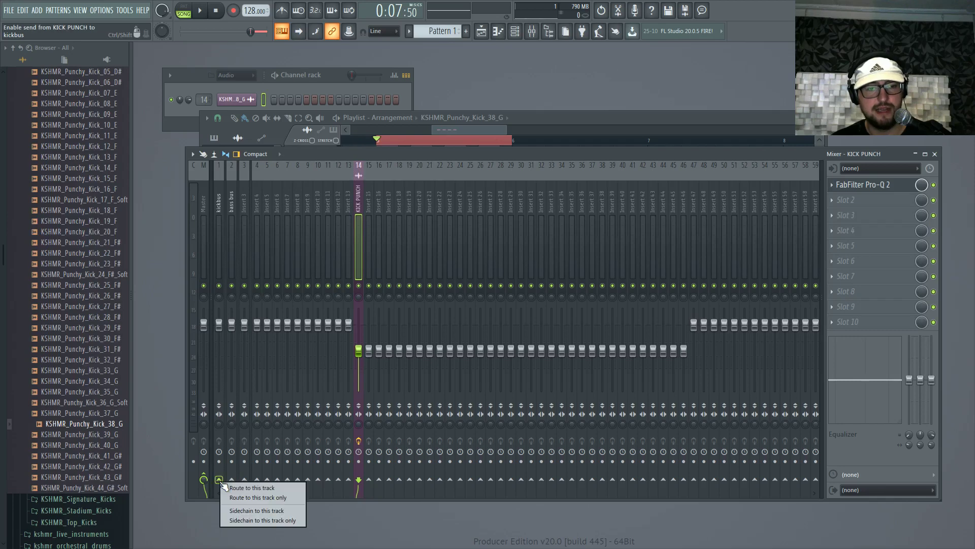
click(245, 497)
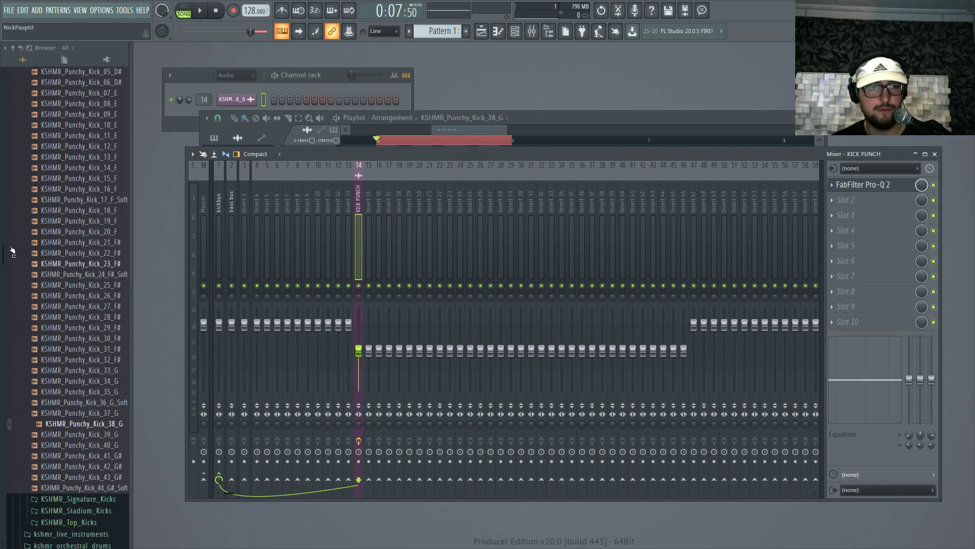
Step: Open the KSHMR_Big_Kicks sample folder and audition KSHMR_Big_Kick_08_E and KSHMR_Big_Kick_09_E
scroll(50, 229, up, 6)
click(74, 210)
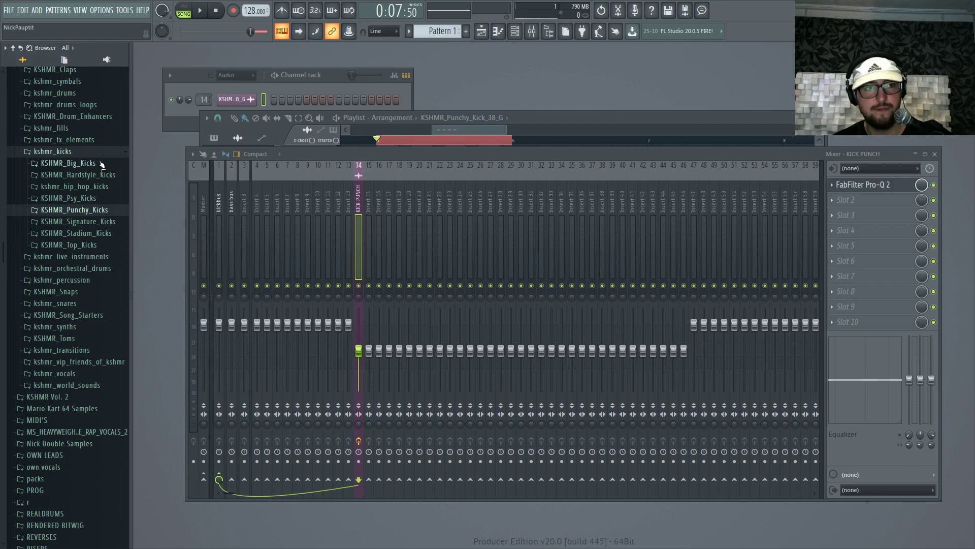
click(101, 163)
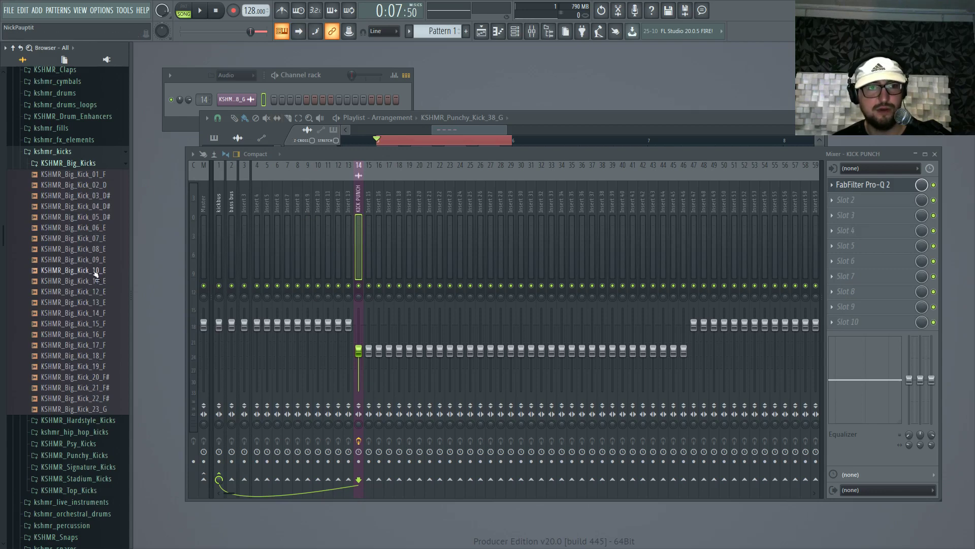
click(94, 248)
drag(94, 249, 99, 262)
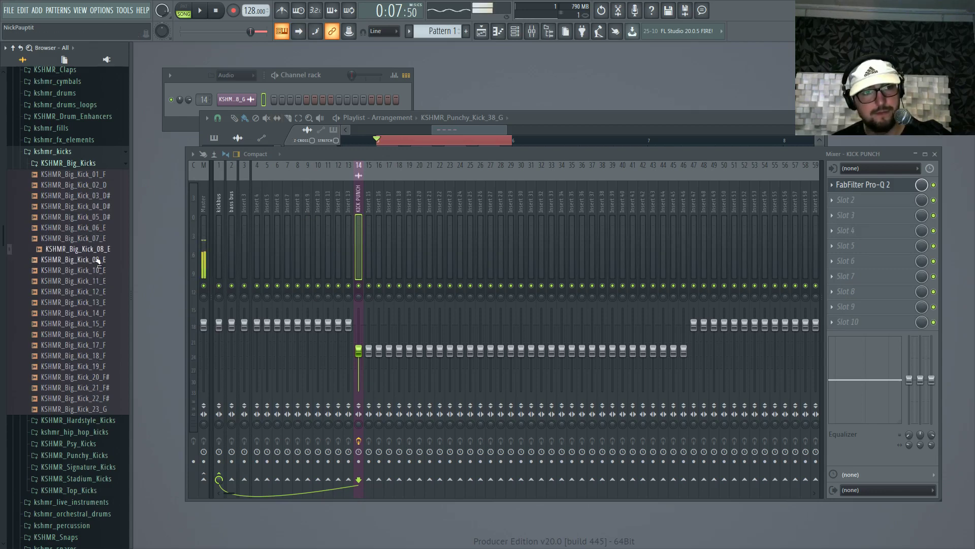
click(99, 260)
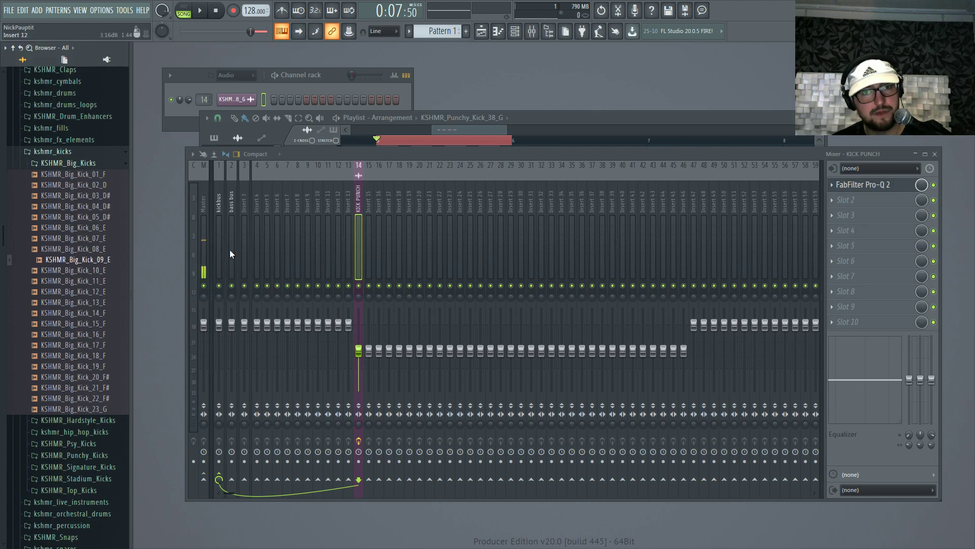
Step: Place KSHMR_Big_Kick_09_E on Track 2 of the playlist, aligned with the first punchy kick
drag(569, 124, 590, 117)
click(111, 261)
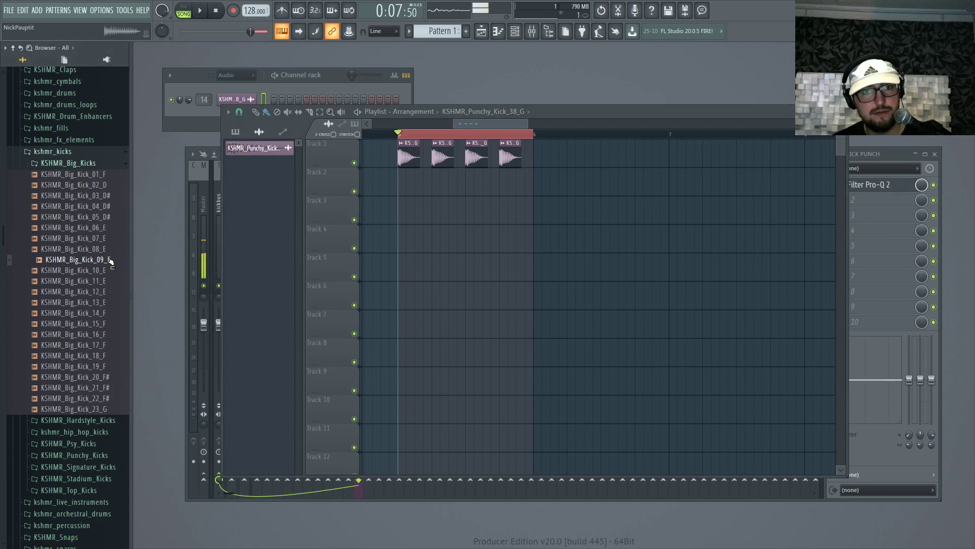
drag(80, 260, 402, 183)
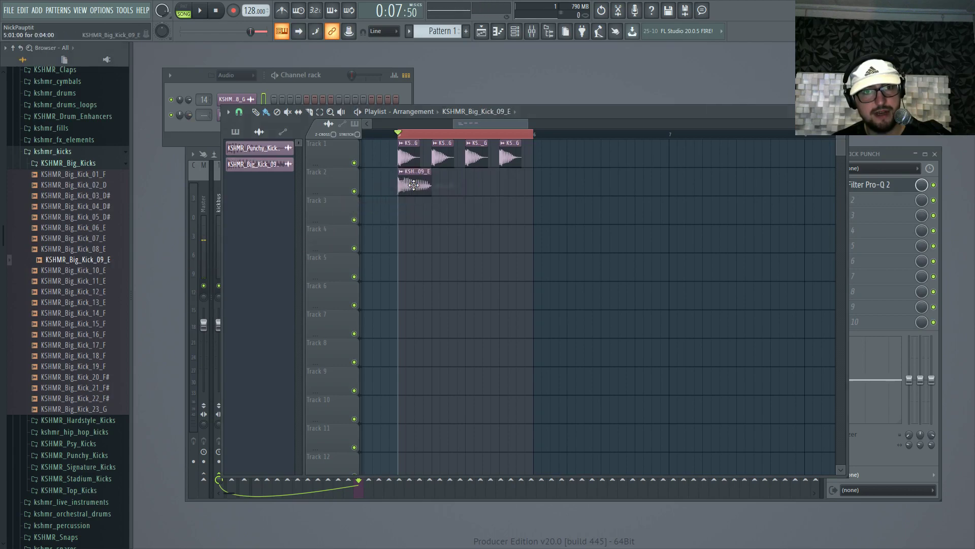
Step: Set the time-stretching mode of the KSHMR_Big_Kick_09_E clip to Stretch
double_click(414, 187)
click(401, 162)
click(392, 191)
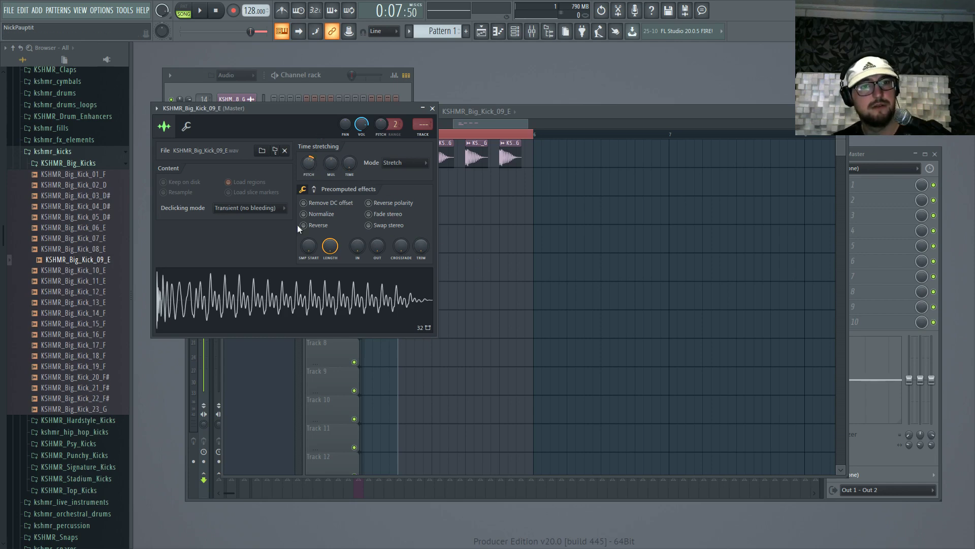
Step: Add KSHMR_Big_Kick_09_E clips on Track 2 beneath the remaining punchy kicks and bring the mixer forward
click(453, 185)
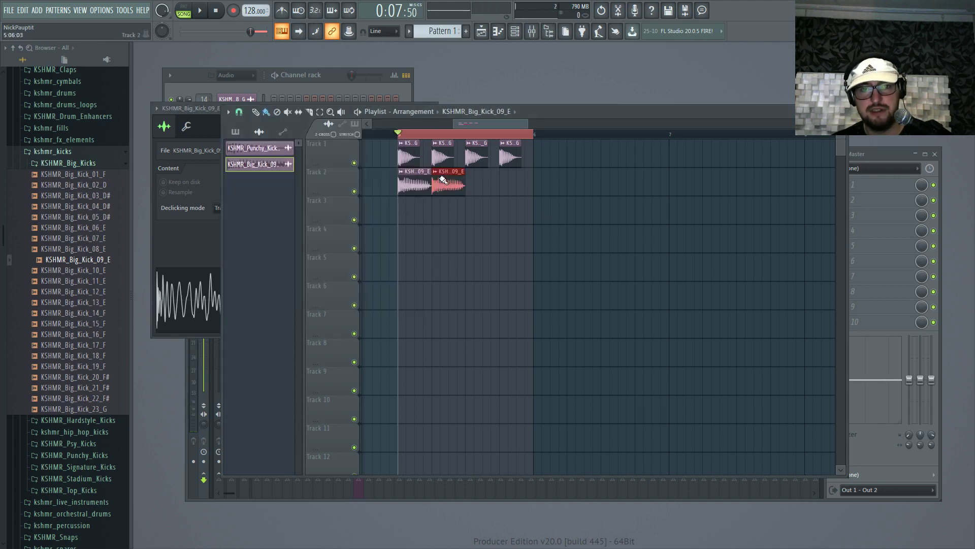
drag(443, 180, 516, 184)
click(858, 162)
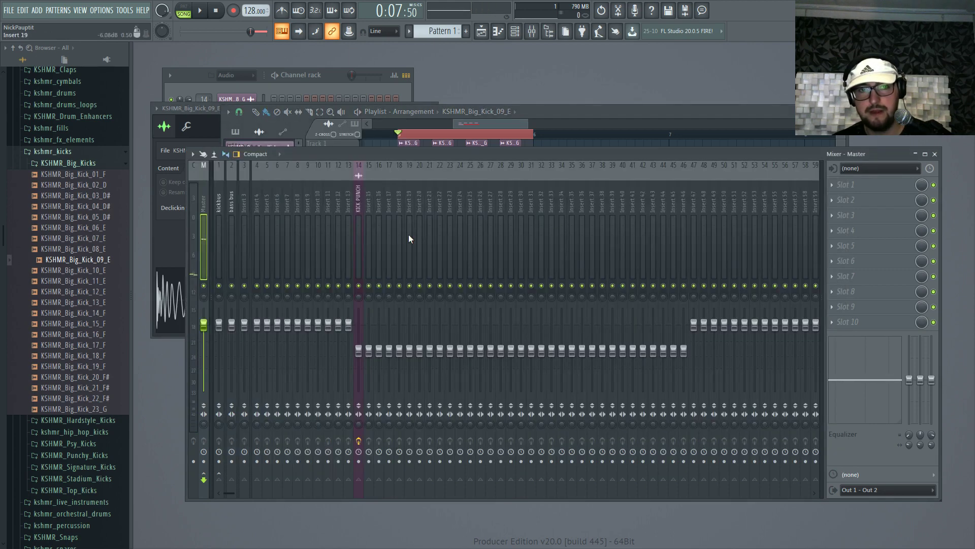
Step: Route the KSHMR_Big_Kick_09_E channel to mixer insert 16 and rename that track MID KICK
right_click(378, 211)
mouse_move(437, 243)
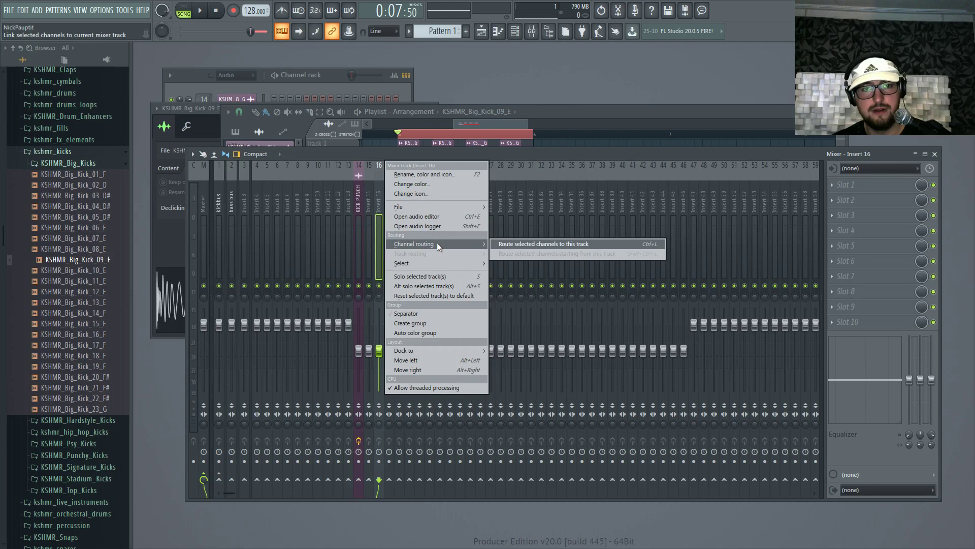
click(510, 242)
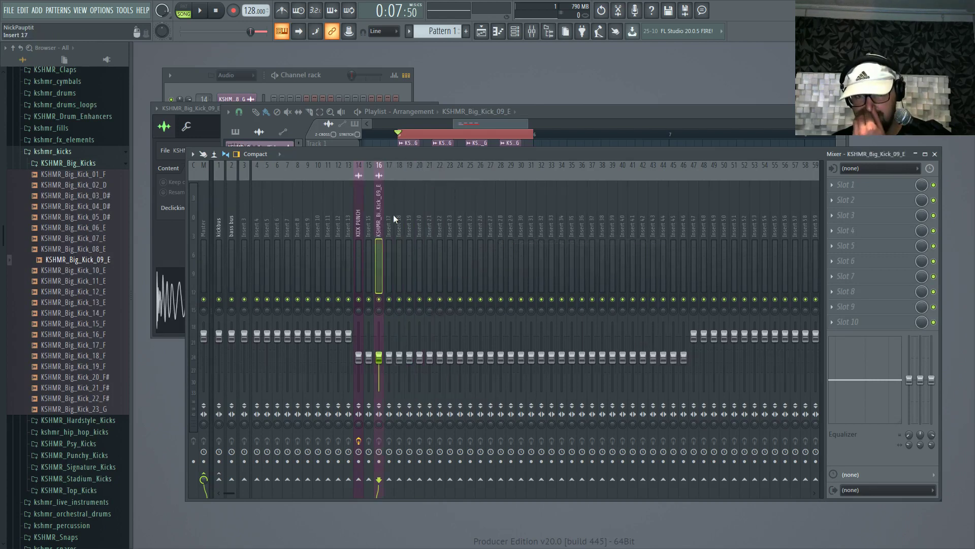
right_click(379, 213)
click(409, 174)
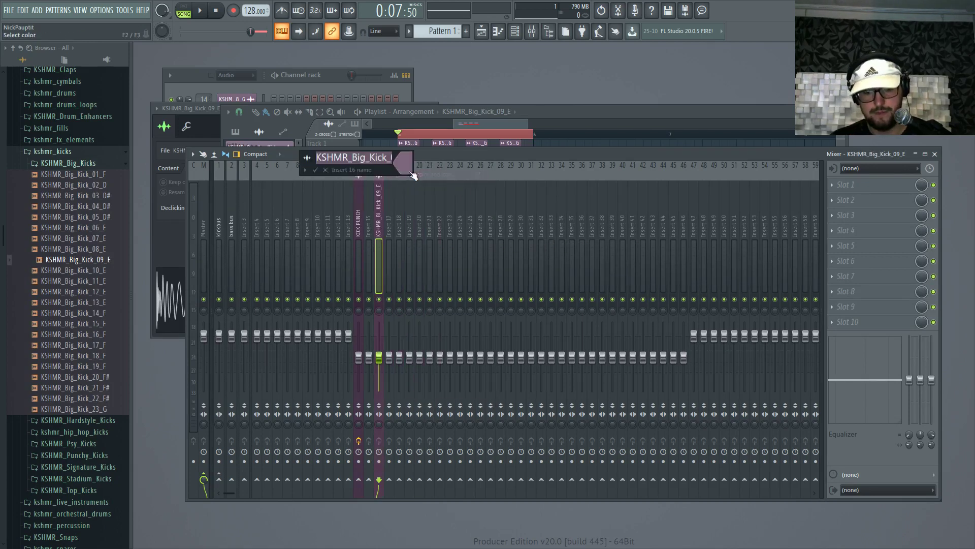
text(MID KICK)
key(Return)
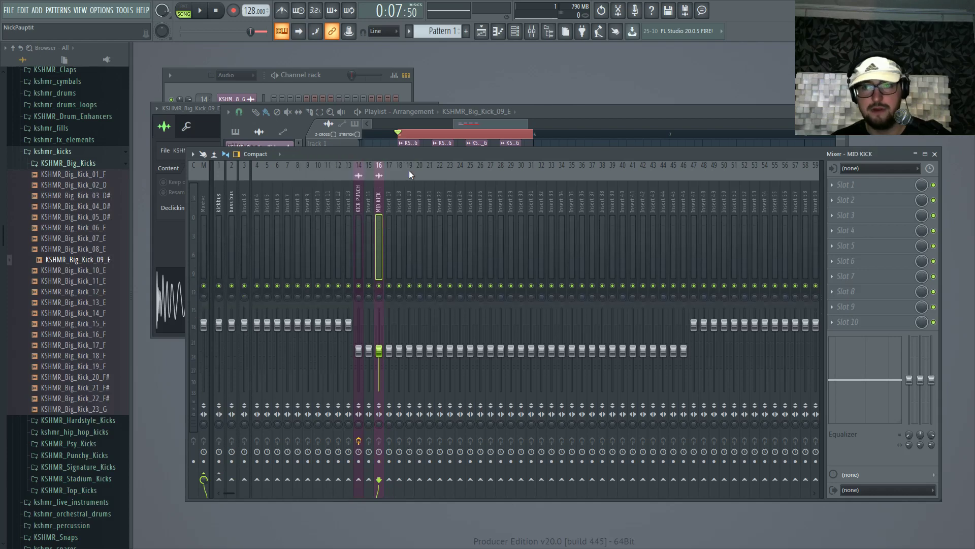
Step: Load FabFilter Pro-Q 2 in slot 1 of MID KICK and add a 72 dB/oct low cut at 120 Hz
click(865, 191)
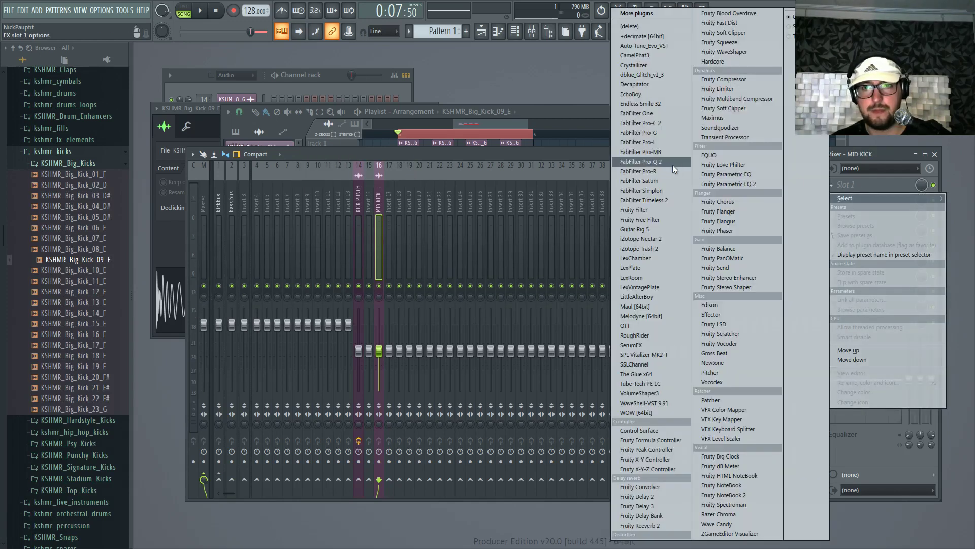
click(667, 162)
double_click(184, 225)
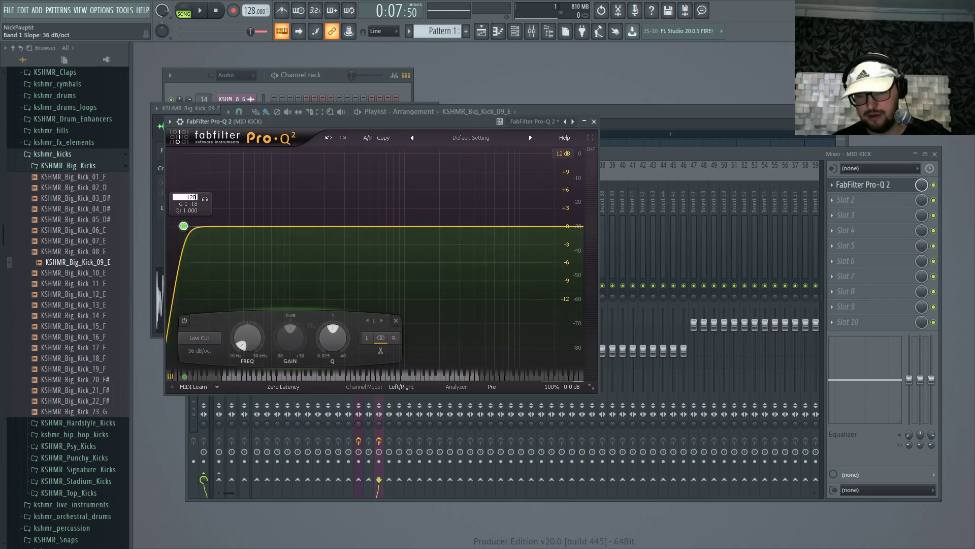
scroll(183, 225, up, 2)
drag(183, 226, 295, 226)
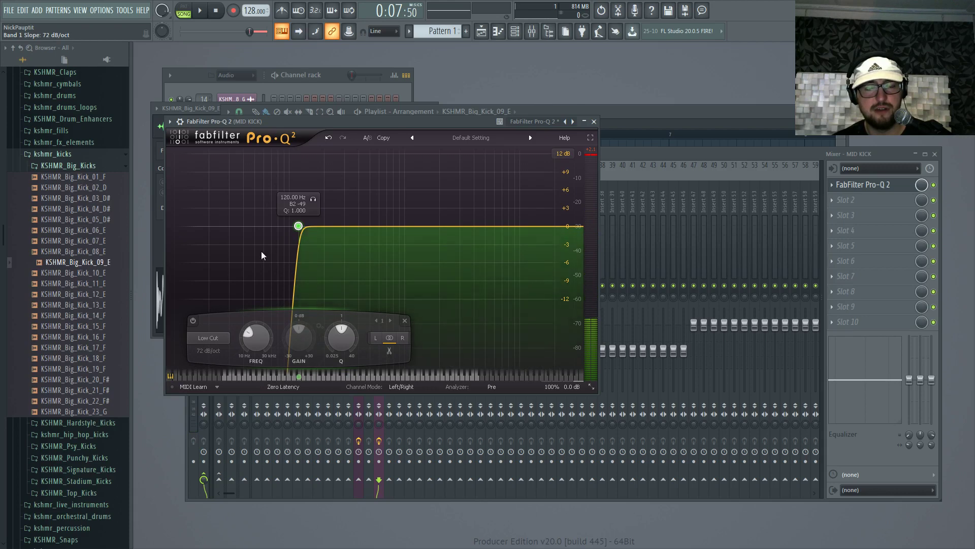
Step: Add a 48 dB/oct high cut band to the MID KICK equalizer and lower its frequency to about 487 Hz during playback
drag(554, 228, 568, 228)
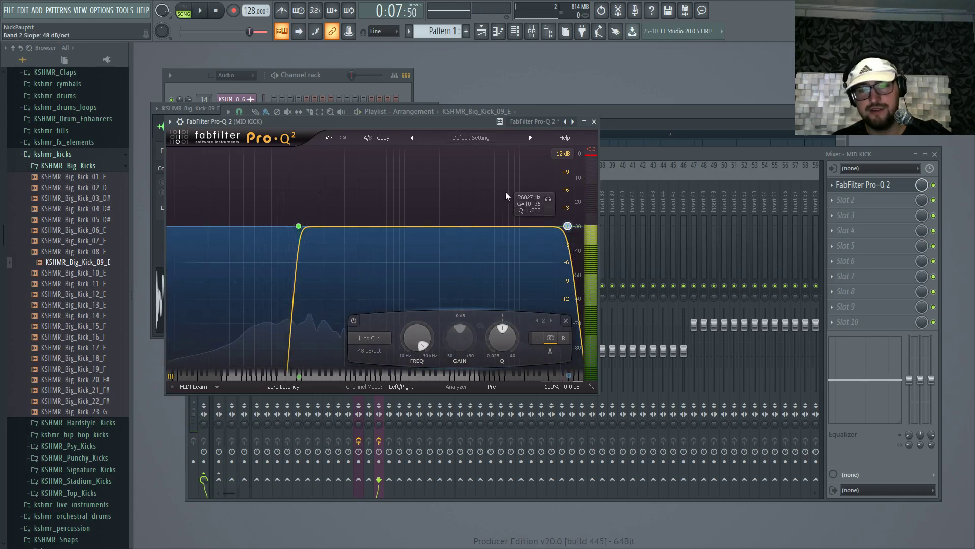
drag(443, 124, 477, 142)
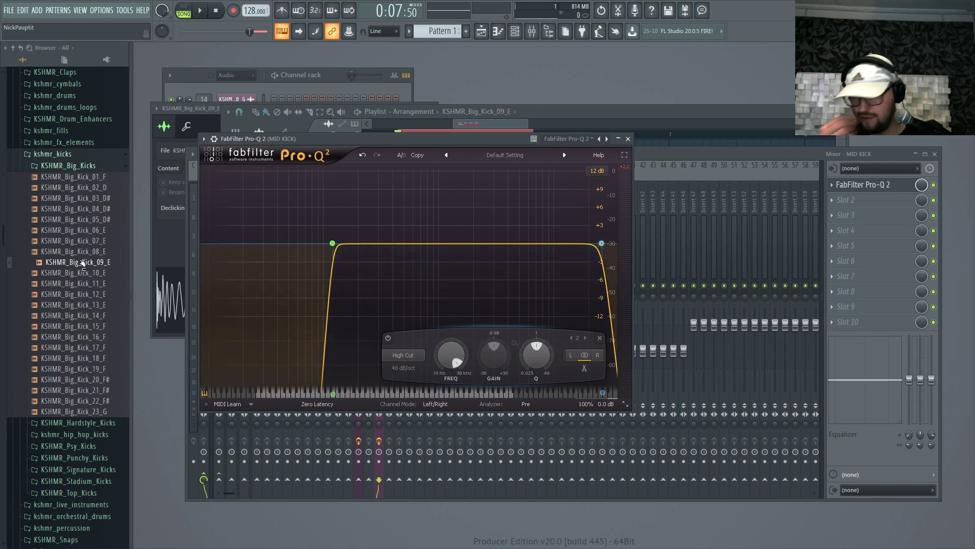
drag(476, 137, 702, 154)
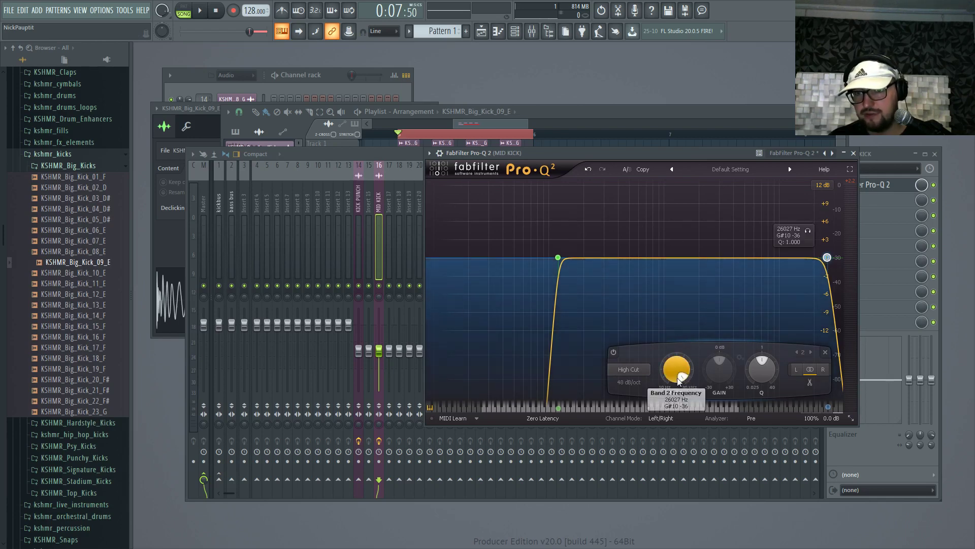
drag(702, 370, 668, 464)
key(space)
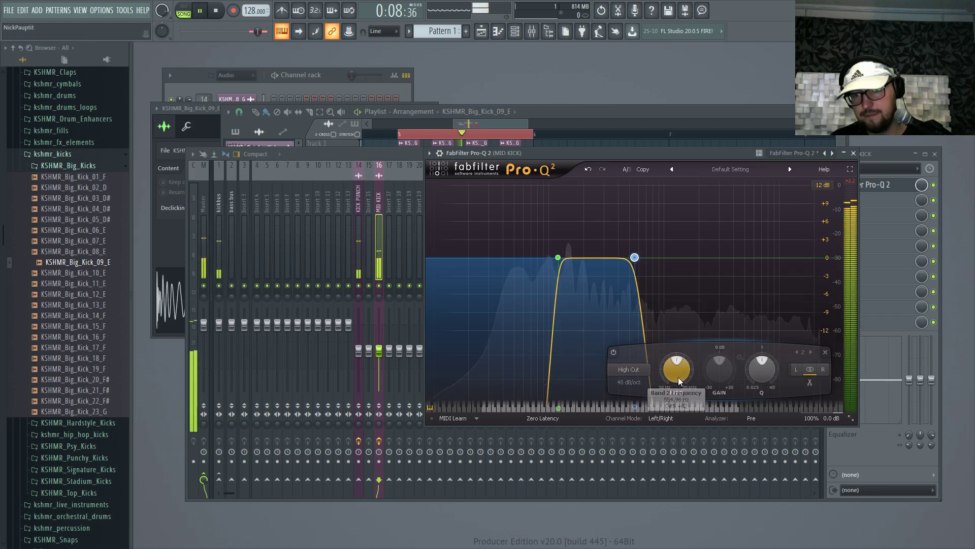
drag(676, 390, 671, 377)
key(space)
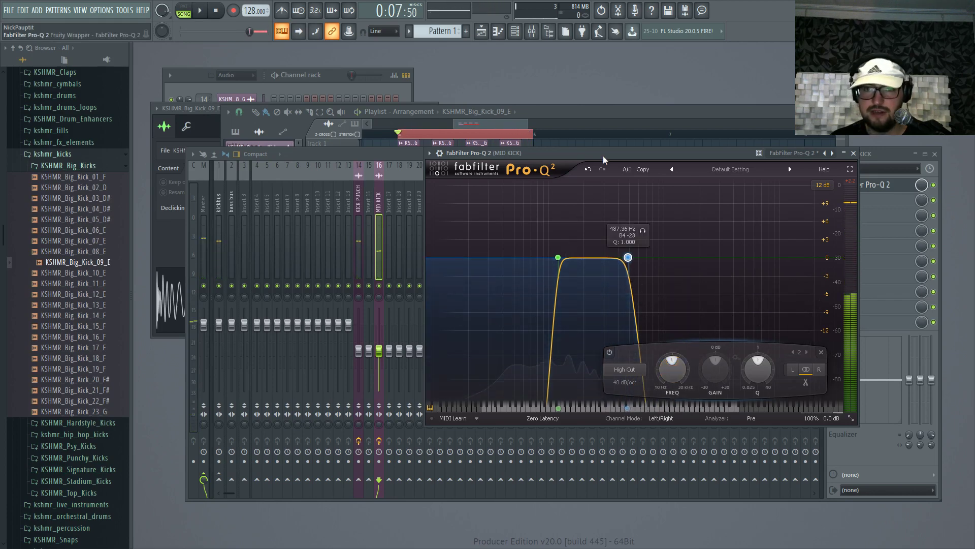
Step: Lower the high cut's frequency slightly further on MID KICK and play the kicks to check the sound
drag(813, 153, 704, 142)
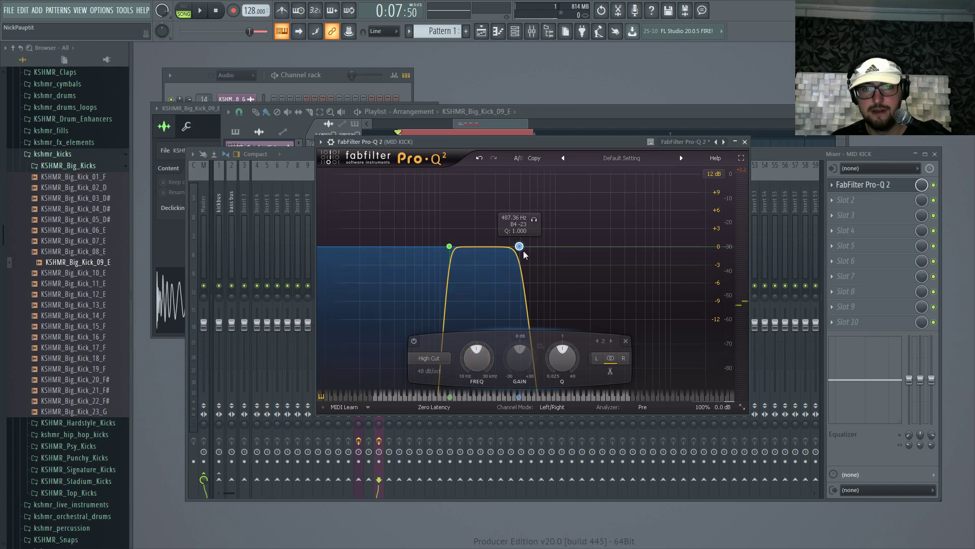
mouse_move(520, 248)
mouse_down()
mouse_move(498, 250)
mouse_move(547, 248)
mouse_move(508, 251)
mouse_up()
key(space)
key(space)
key(space)
Step: Lower the MID KICK fader slightly during playback, and route the track only to the bass bus
click(741, 165)
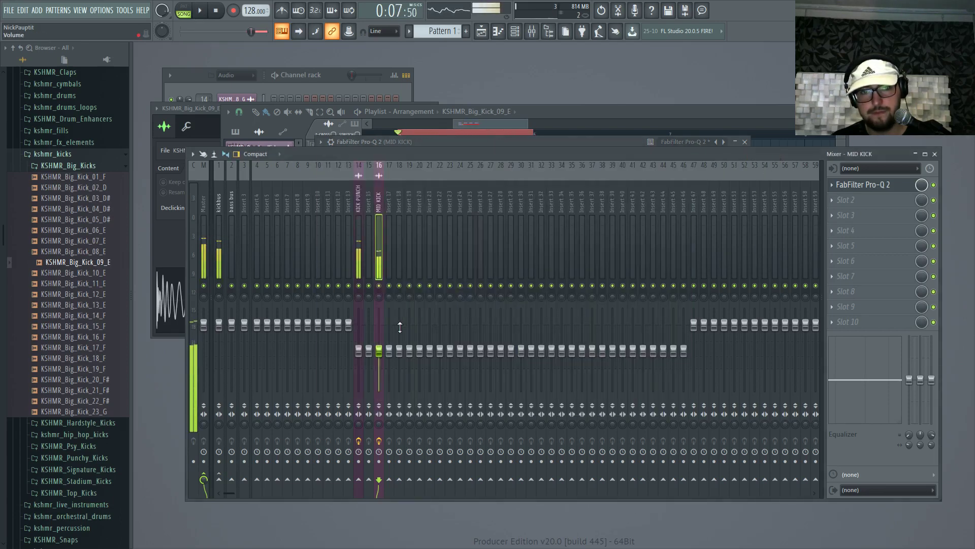
key(space)
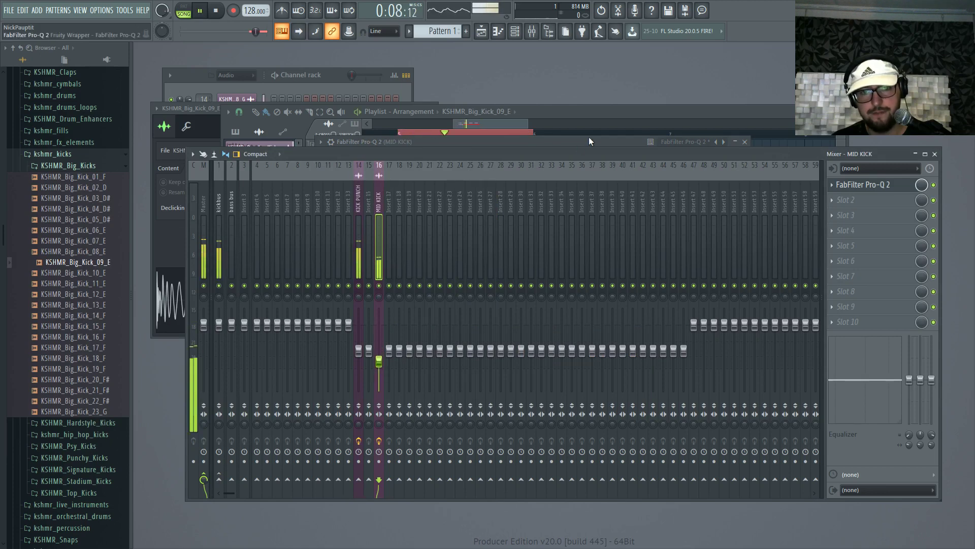
drag(571, 151, 604, 127)
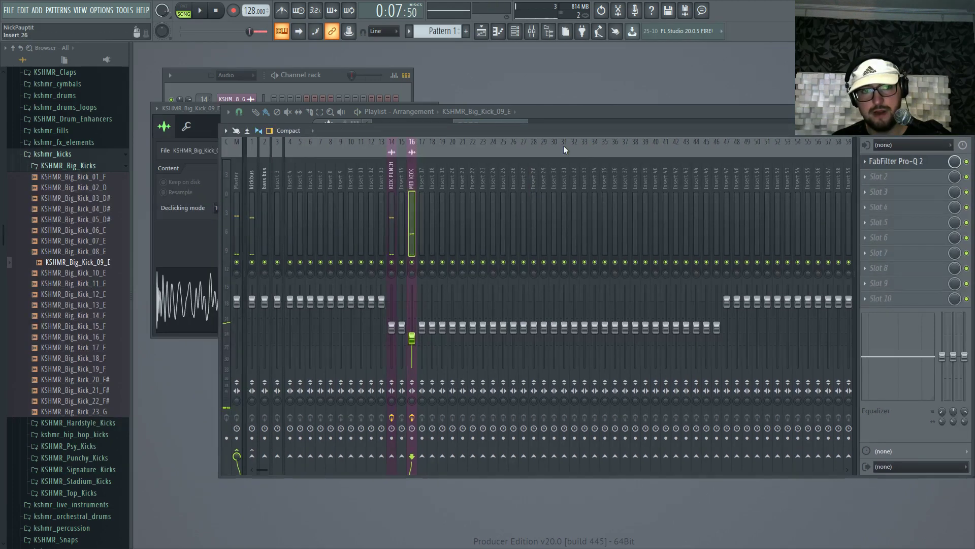
right_click(264, 455)
click(285, 466)
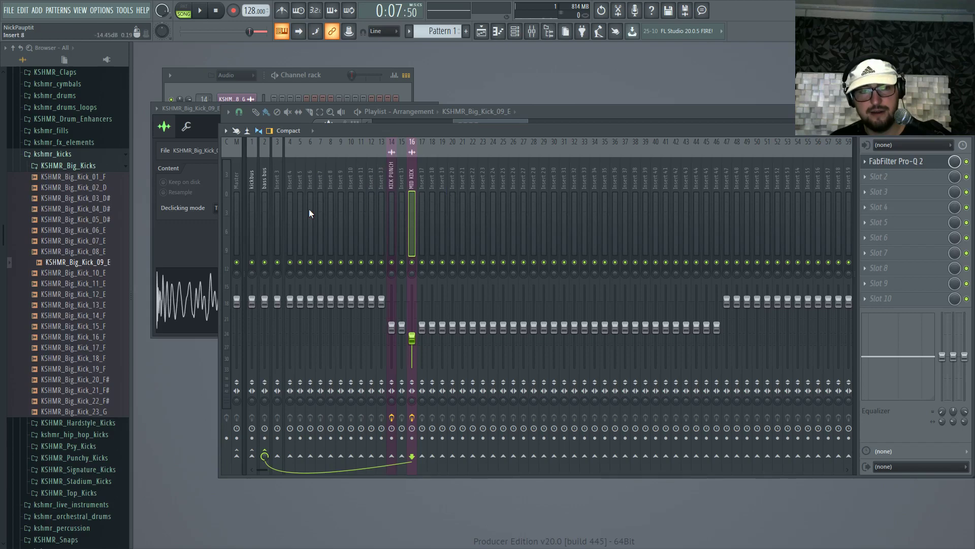
Step: Load VolumeShaper3 in slot 10 of the bass bus with the Sidechain Full 2 preset and extend the curve's ramp to x 0.27
click(265, 178)
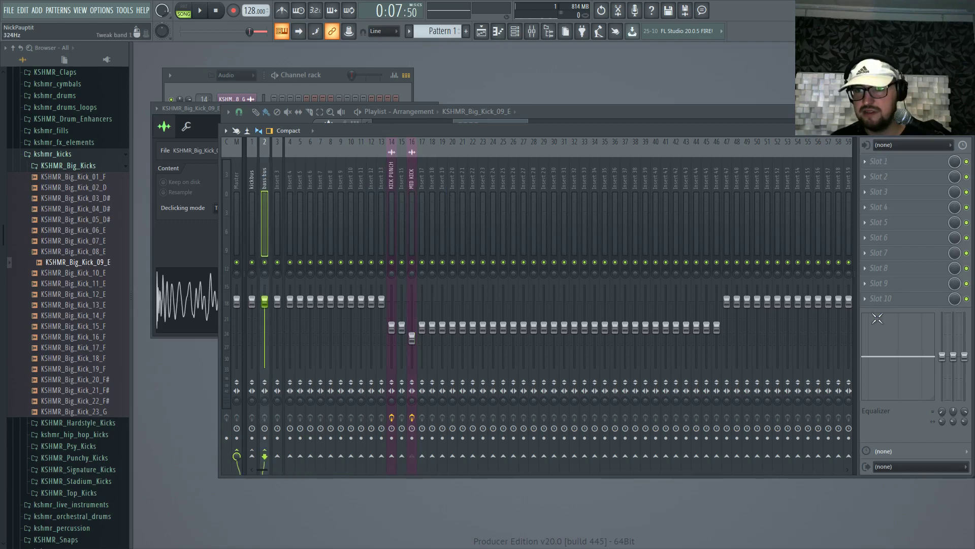
click(886, 298)
click(683, 394)
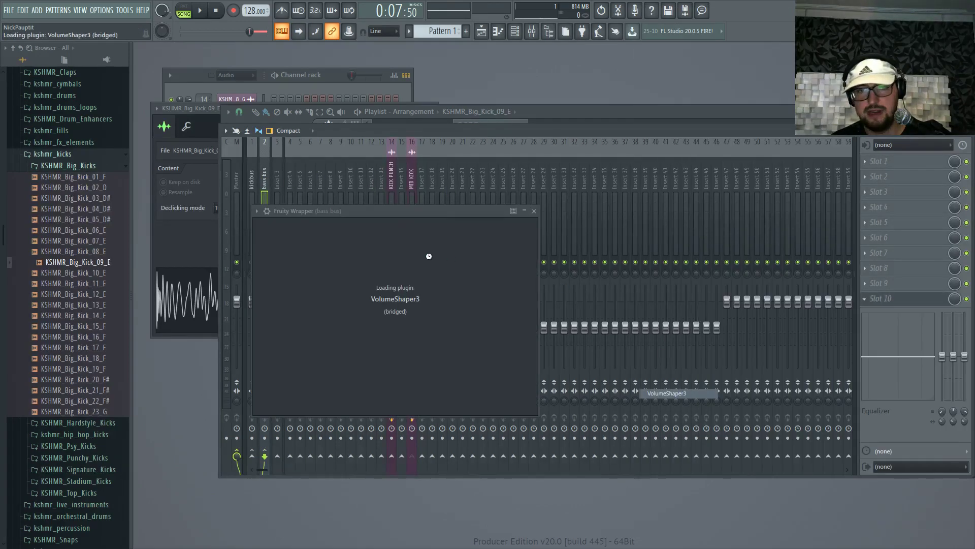
click(303, 207)
mouse_move(337, 236)
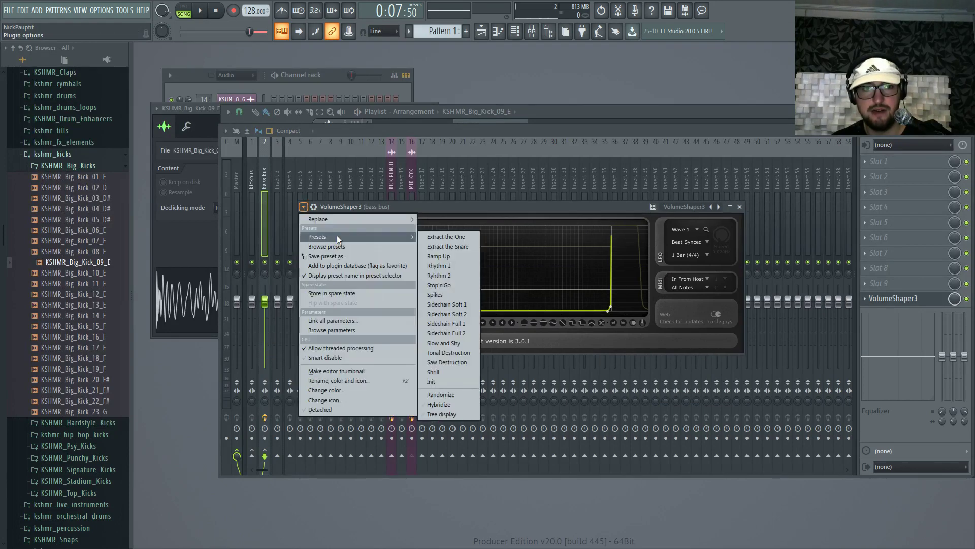
click(447, 334)
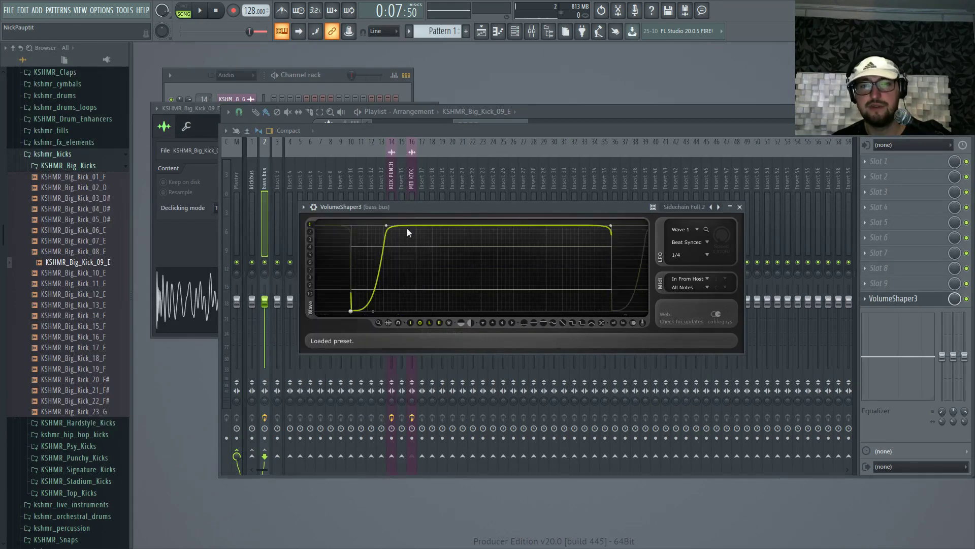
drag(387, 225, 421, 225)
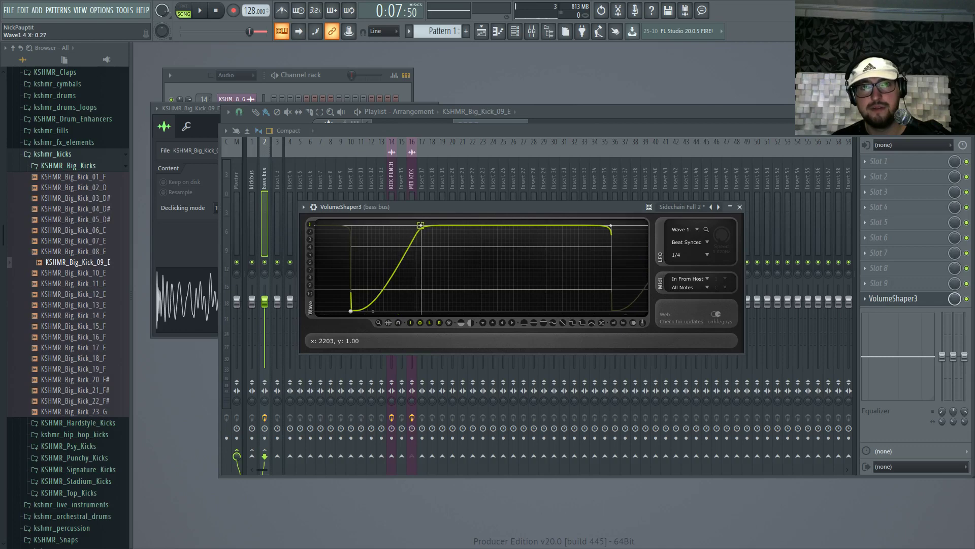
Step: Insert a playlist track above the punchy kicks and move the first KSHMR_Punchy_Kick_38_G clip up onto it
key(F5)
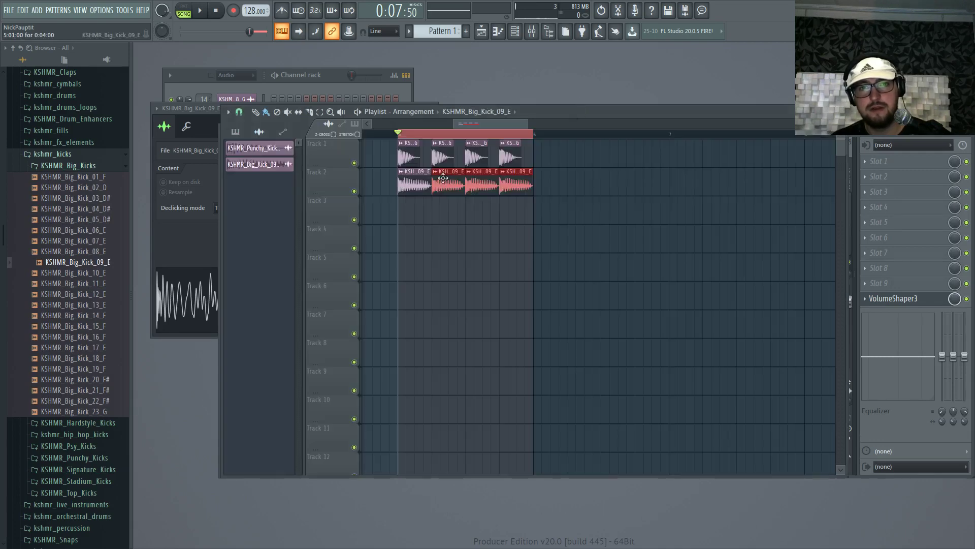
ctrl+scroll(410, 187, up, 8)
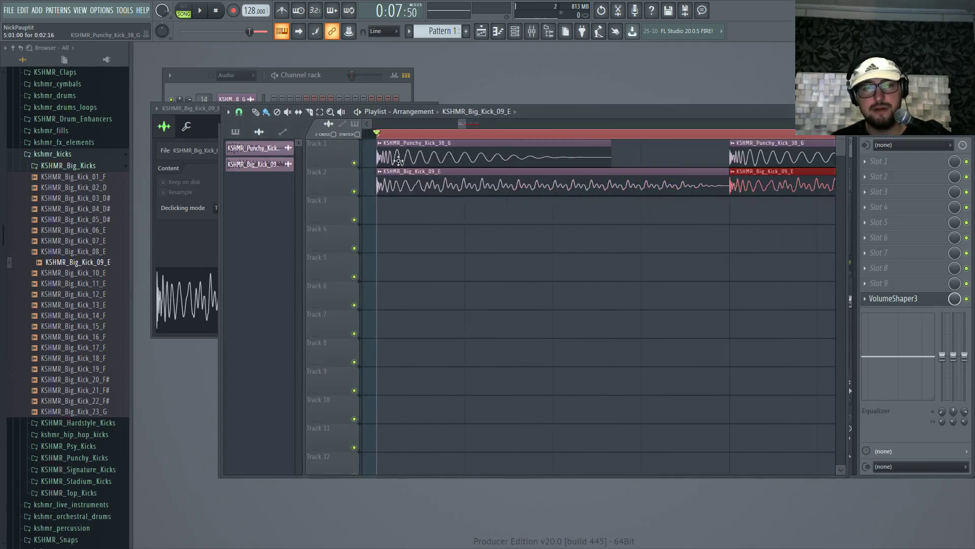
ctrl+scroll(432, 160, down, 4)
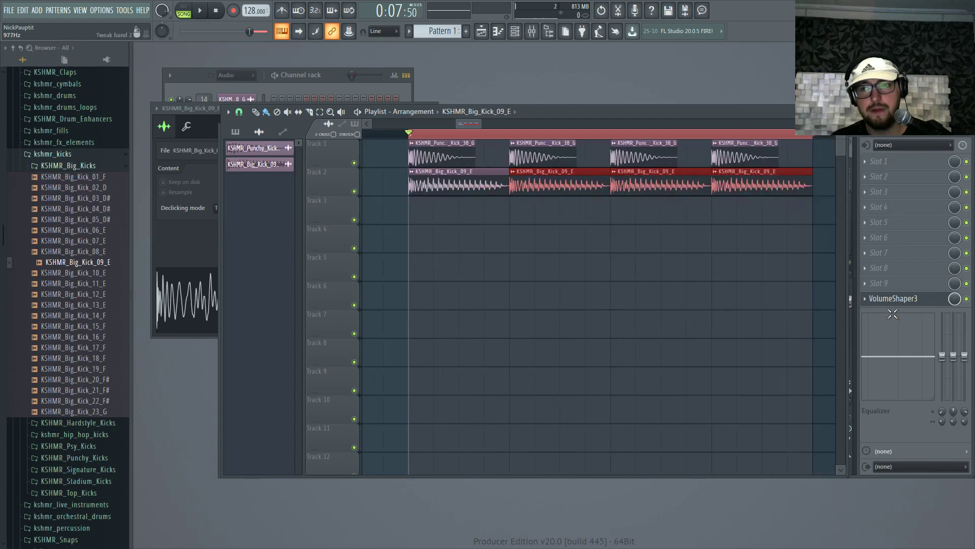
click(562, 252)
ctrl+scroll(562, 252, up, 4)
right_click(327, 150)
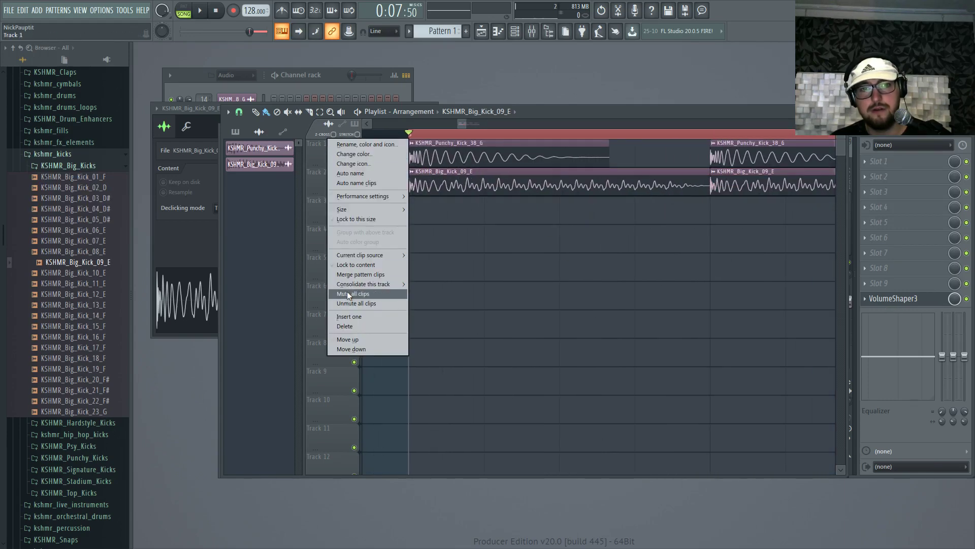
click(349, 316)
drag(461, 181, 439, 143)
Step: Create a volume automation clip for the punchy kick, hold full level before fading to zero, and end it at the zero point
click(413, 144)
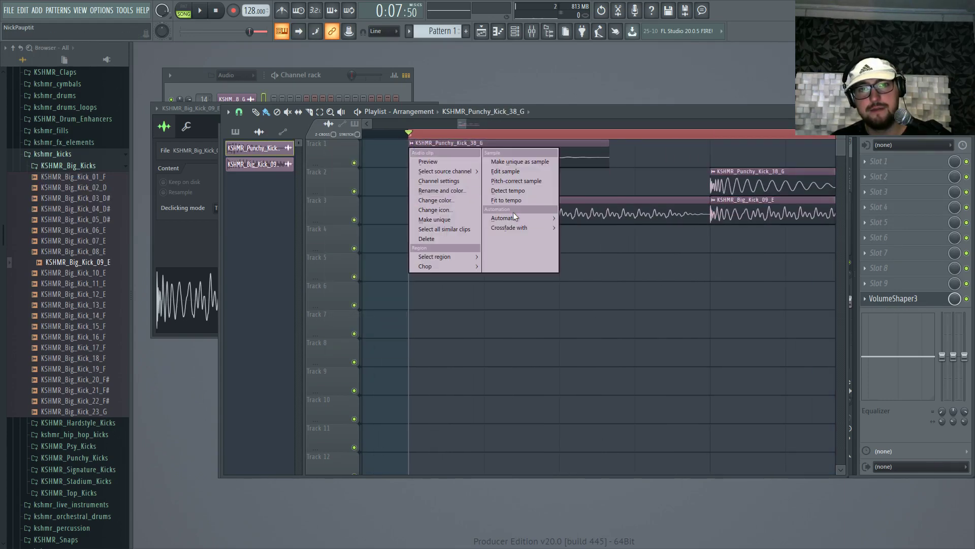
mouse_move(518, 218)
click(577, 224)
drag(458, 146, 567, 209)
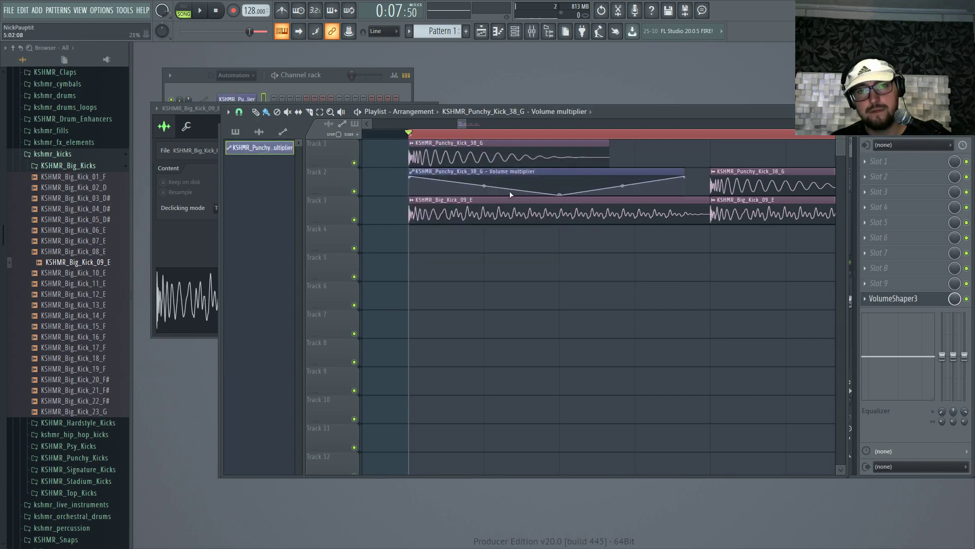
drag(484, 186, 512, 172)
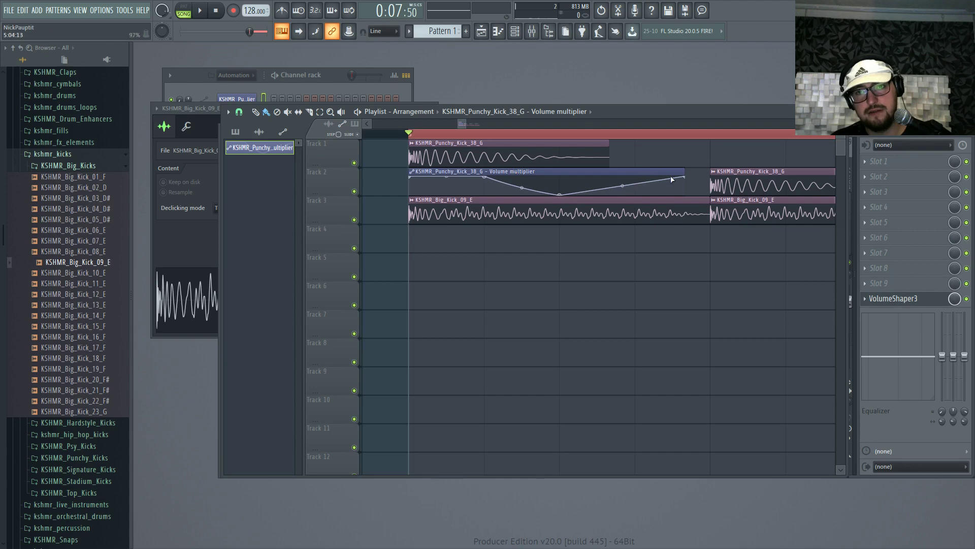
drag(687, 178, 553, 216)
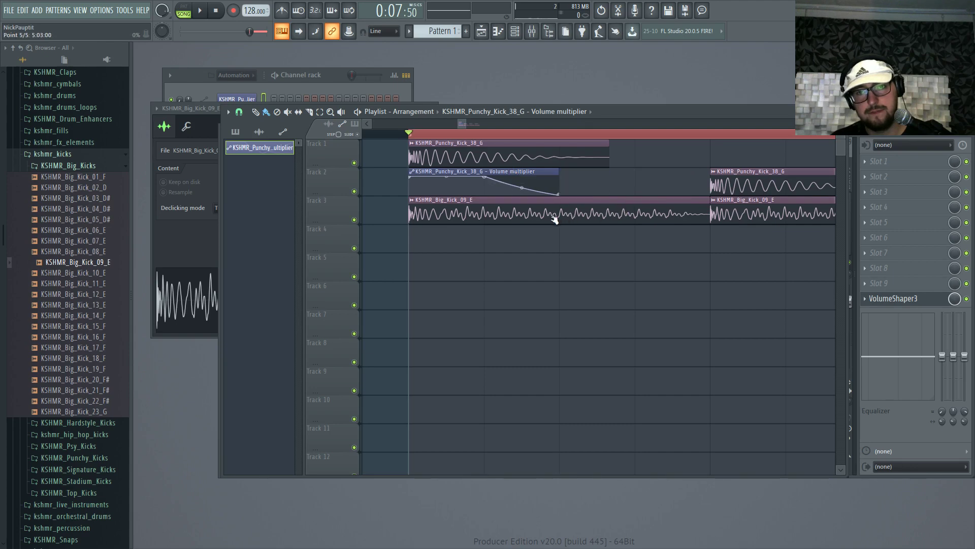
Step: Trim the first punchy kick to the automation clip's end and delete the remaining punchy kicks on Track 2
scroll(508, 193, right, 1)
drag(547, 152, 521, 149)
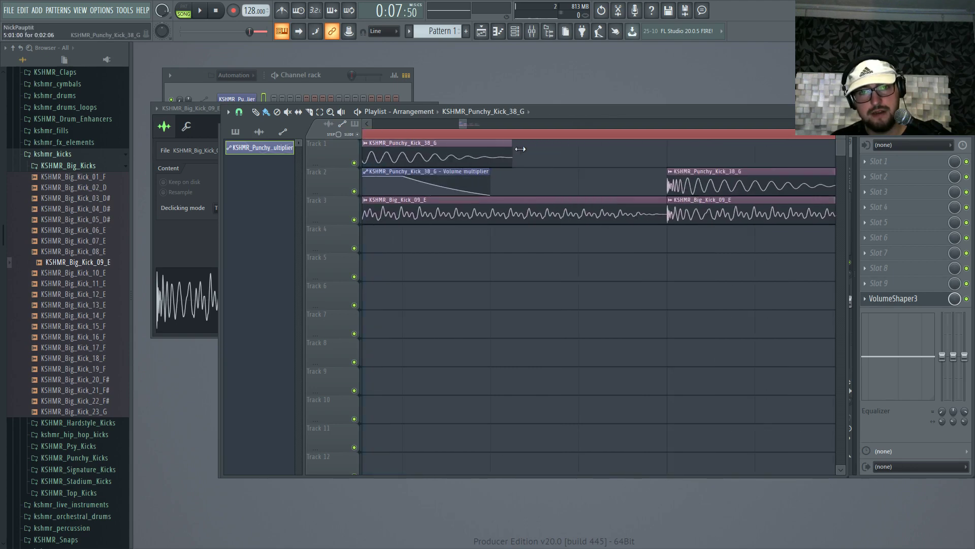
scroll(489, 152, down, 3)
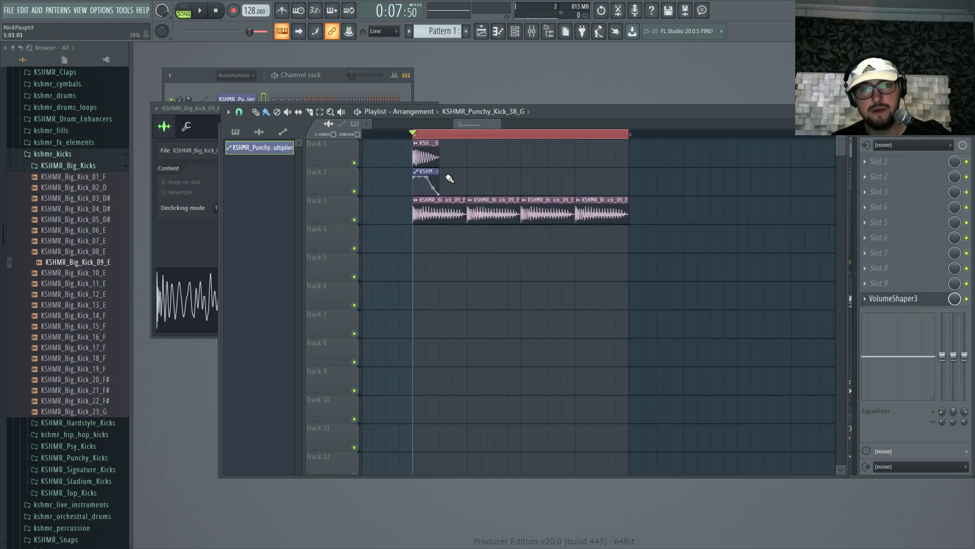
Step: Overlay the volume automation on the punchy kick in Track 1 and place copies of the pair above the other three big kicks
scroll(446, 174, up, 2)
drag(454, 171, 454, 143)
click(565, 144)
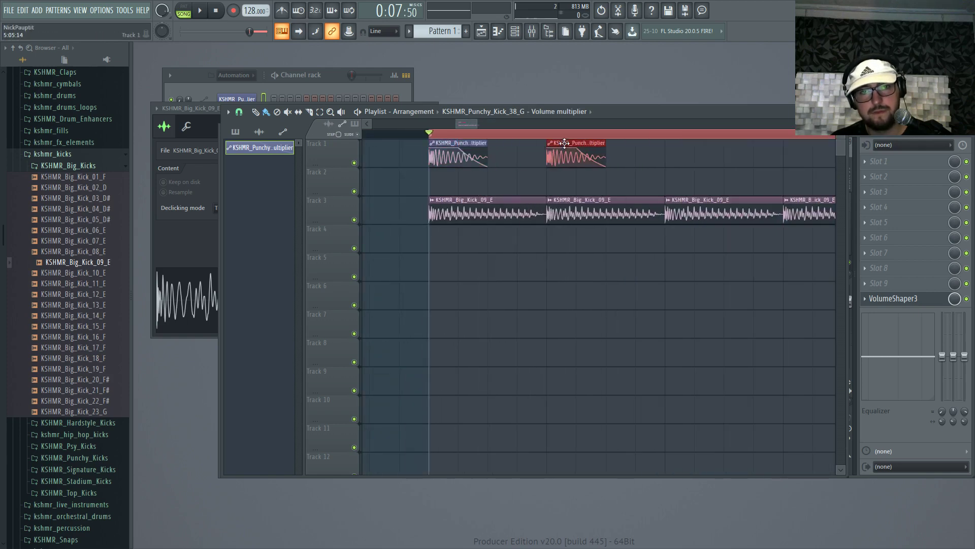
click(683, 144)
click(802, 144)
scroll(442, 164, down, 4)
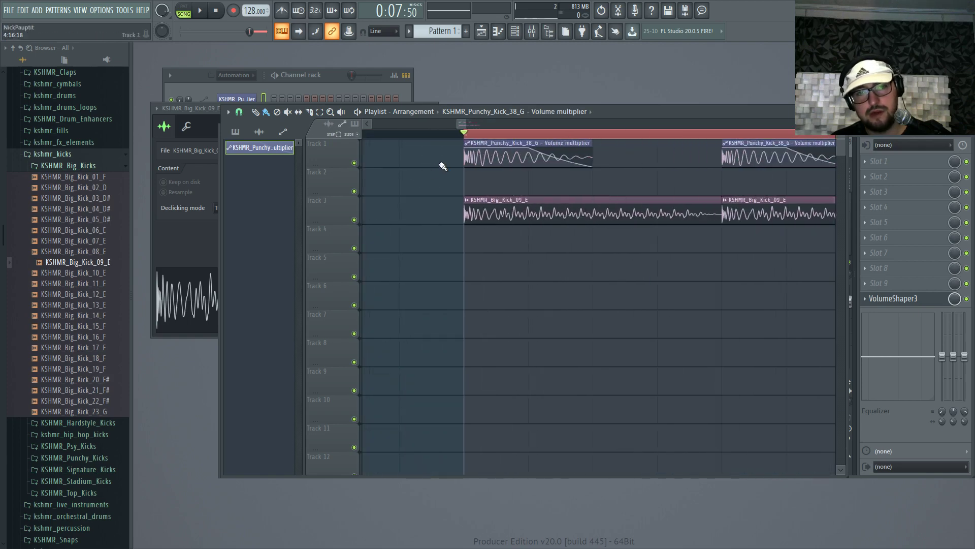
scroll(420, 247, down, 2)
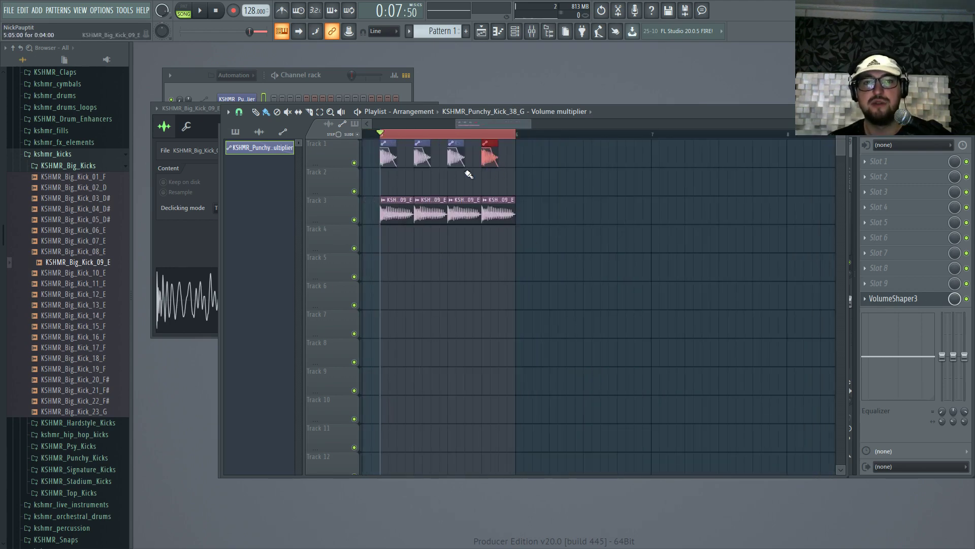
Step: Lengthen the fade-in of the bass bus VolumeShaper3 curve, move its end point slightly earlier, and audition the kick loop
click(894, 299)
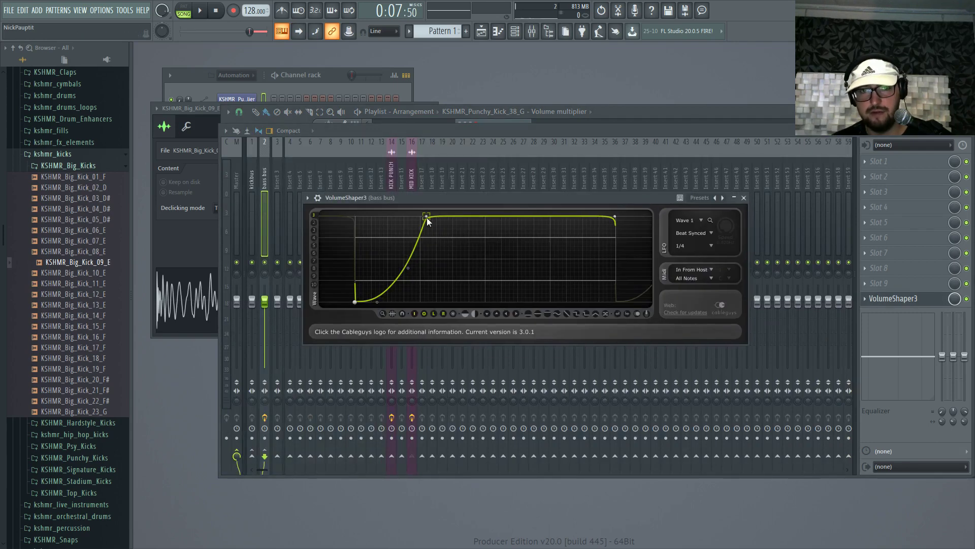
drag(426, 216, 443, 217)
drag(410, 269, 414, 282)
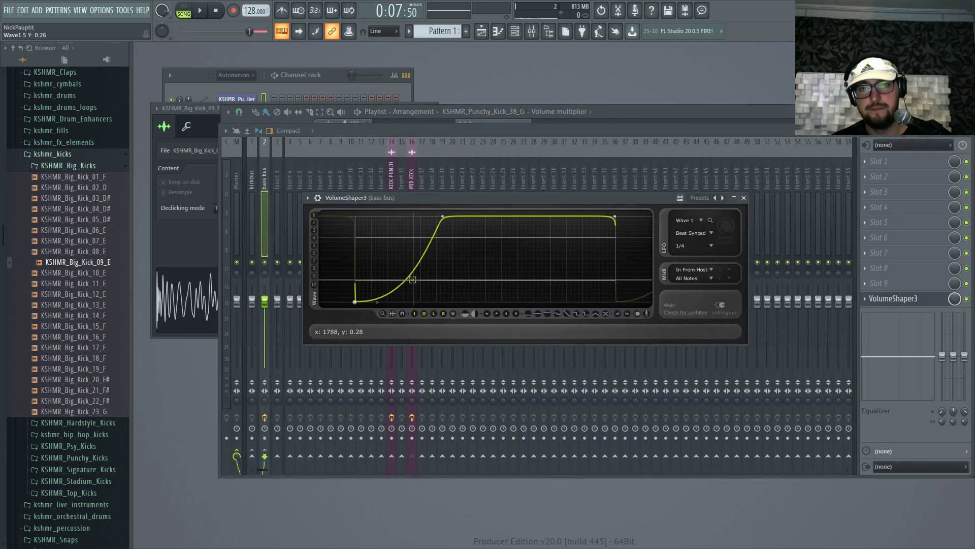
drag(616, 217, 614, 219)
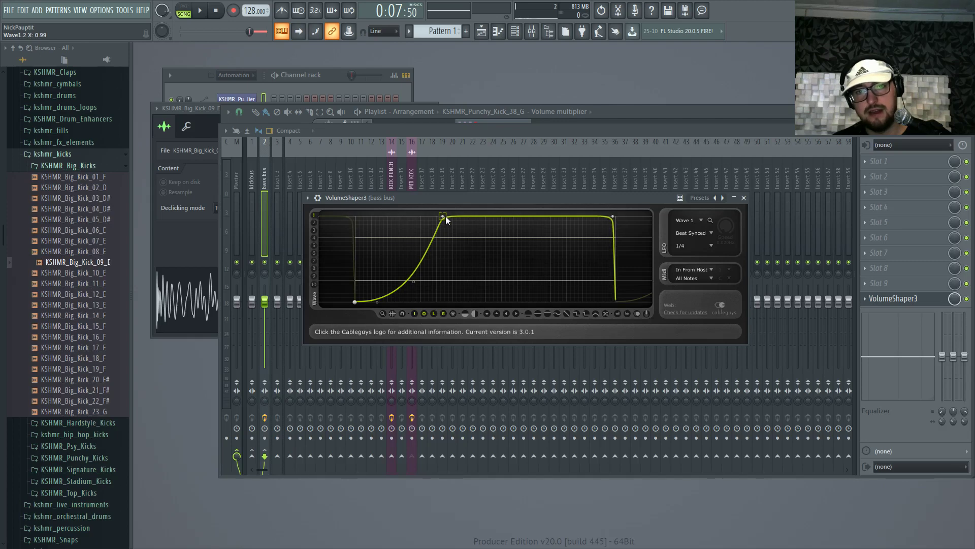
click(623, 109)
key(space)
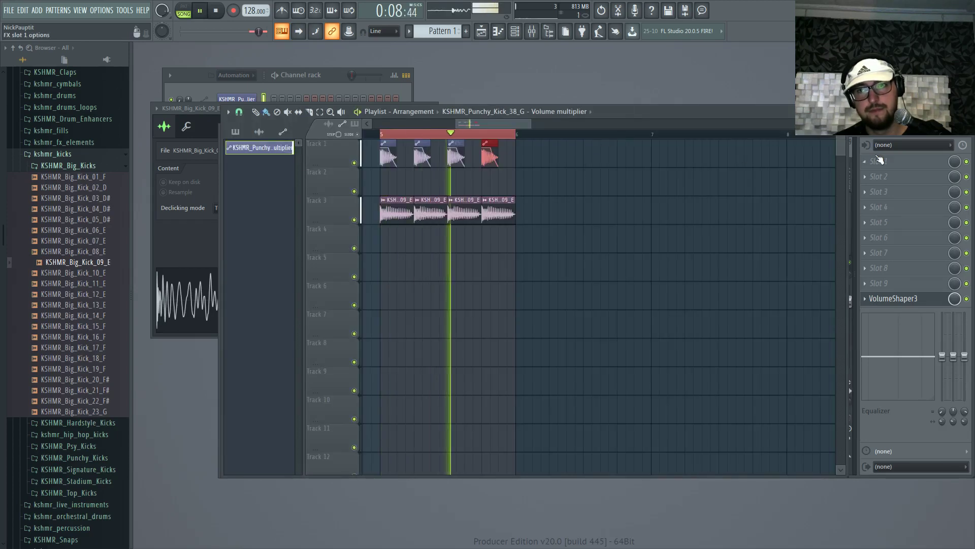
key(F9)
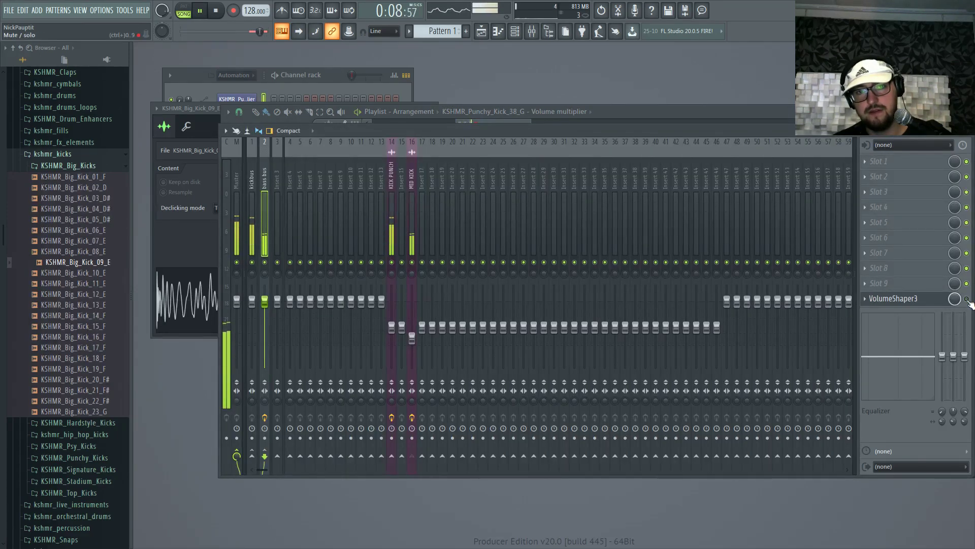
key(space)
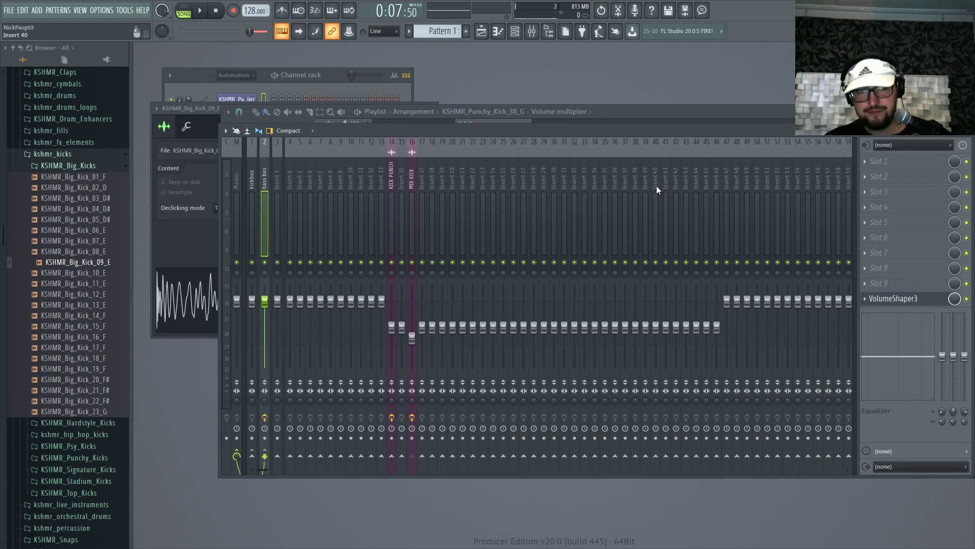
Step: Close the big kick's sample settings and move FabFilter Pro-Q 2 on the MID KICK channel to effect slot 5
click(190, 108)
click(237, 98)
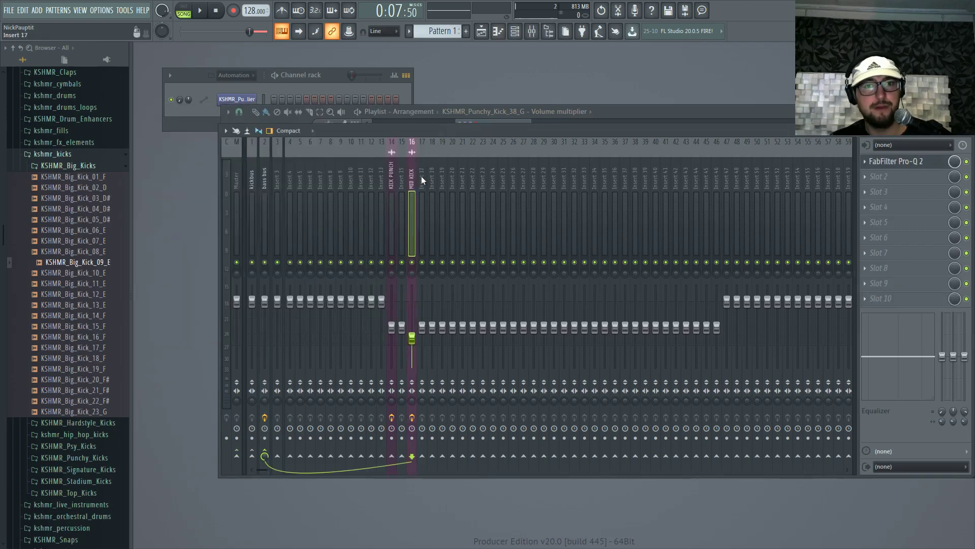
drag(887, 161, 891, 222)
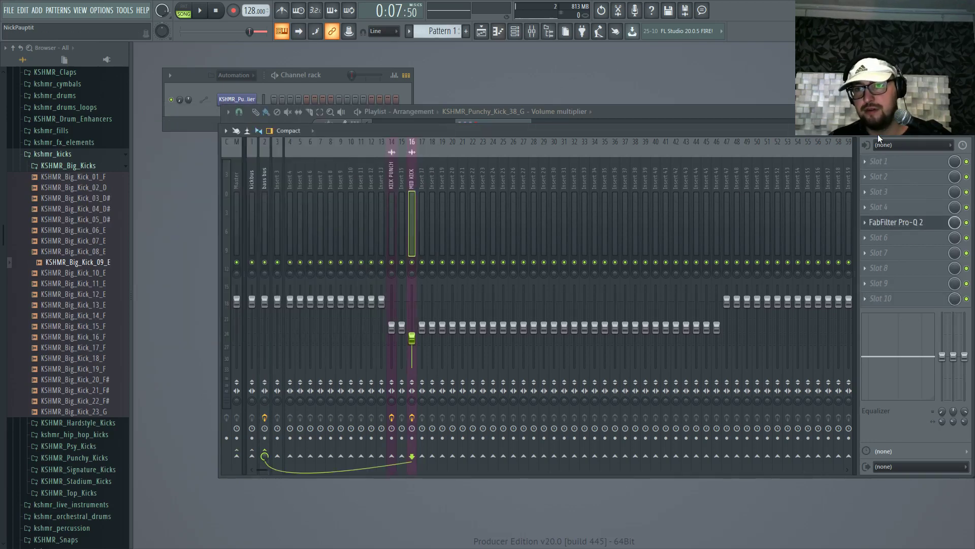
Step: Load an effect into slot 2 of the MID KICK channel, replacing Endless Smile 32 with Decapitator
click(879, 176)
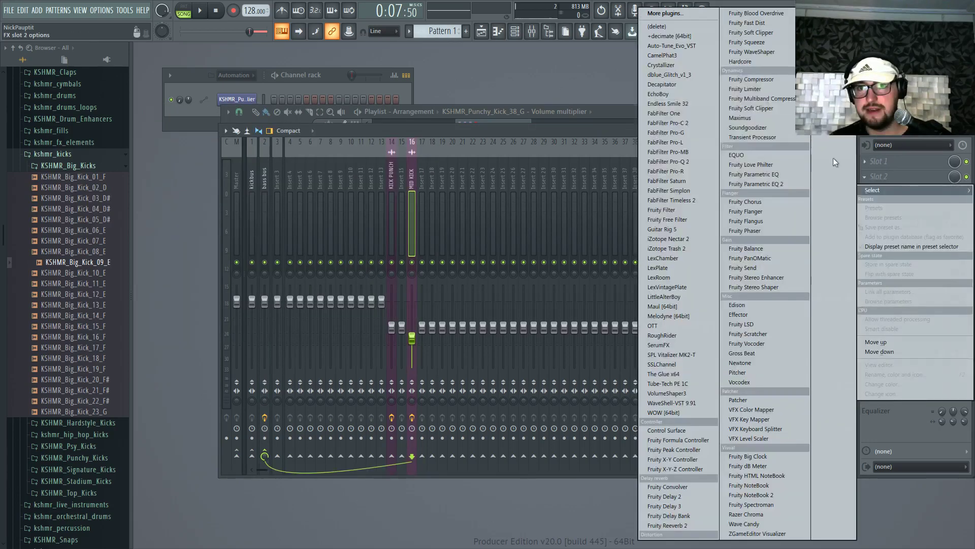
click(671, 105)
click(876, 176)
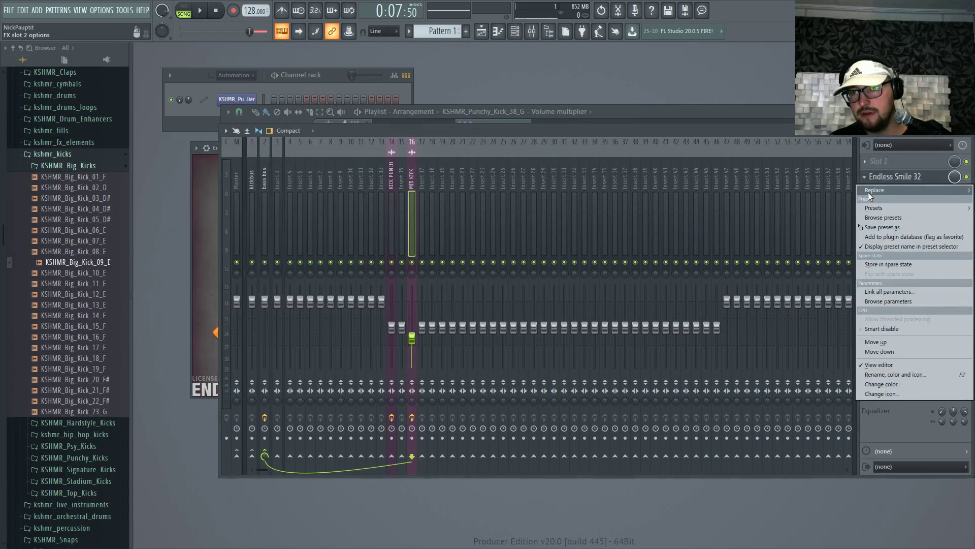
mouse_move(868, 191)
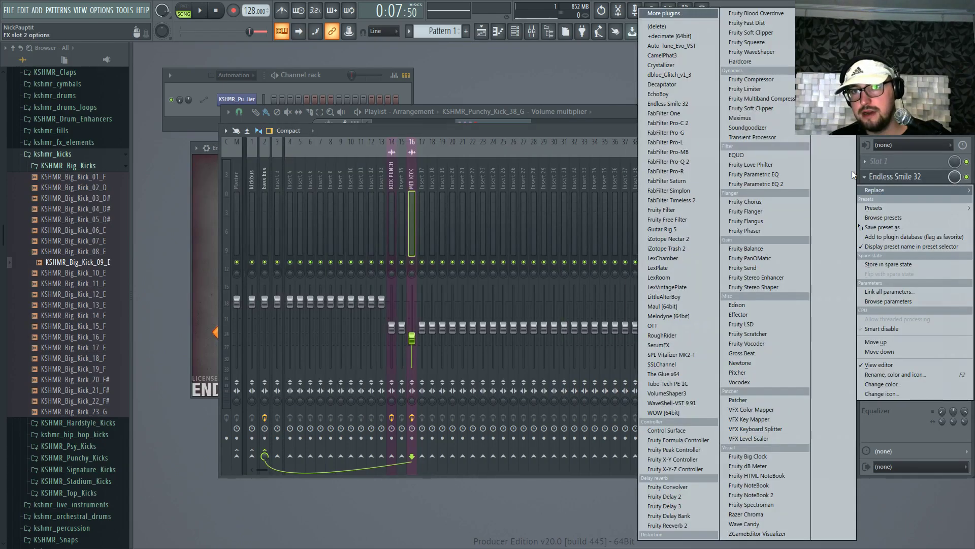
click(675, 84)
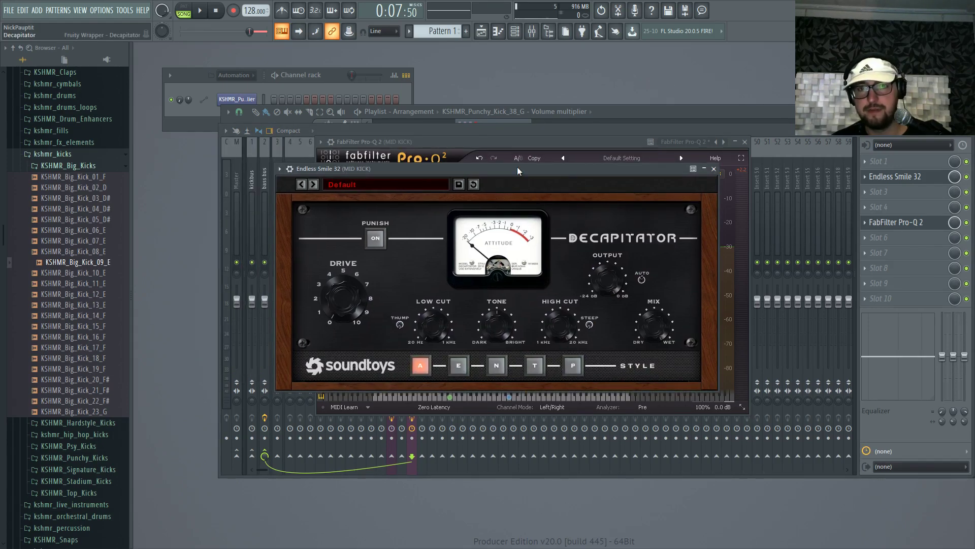
Step: Set Decapitator's Drive to about 4.3 while auditioning the loop
key(space)
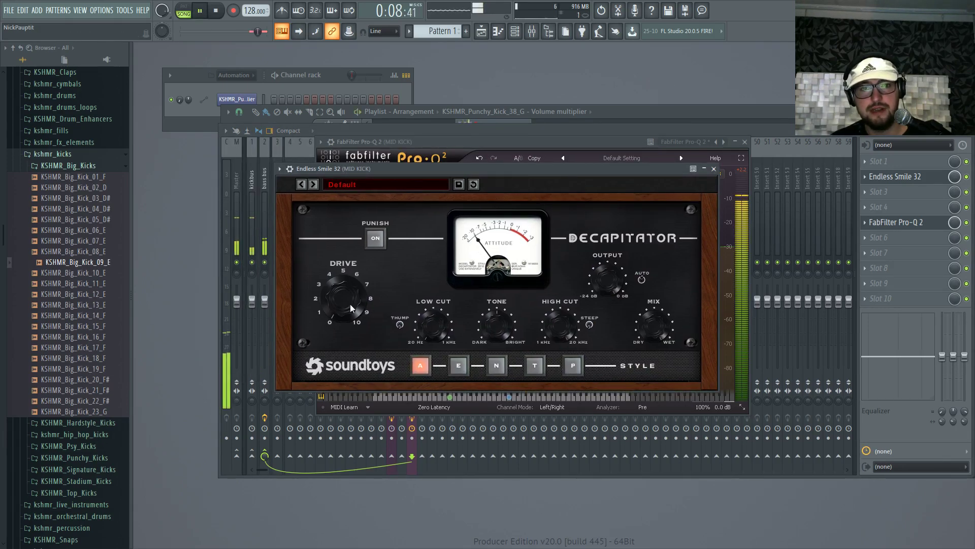
drag(343, 303, 334, 280)
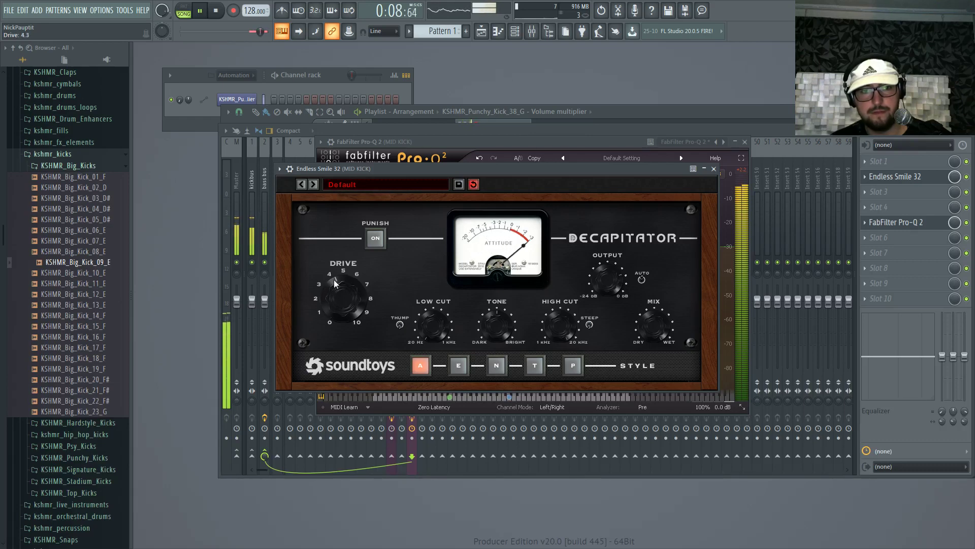
key(space)
drag(532, 171, 536, 161)
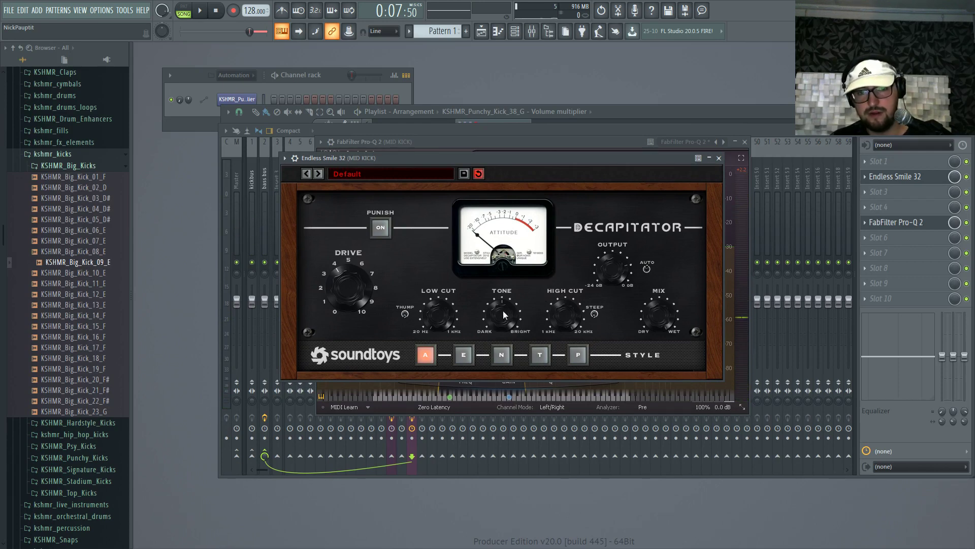
Step: Darken Decapitator's Tone to about -3.3 dB while listening to the kick loop
drag(498, 318, 498, 325)
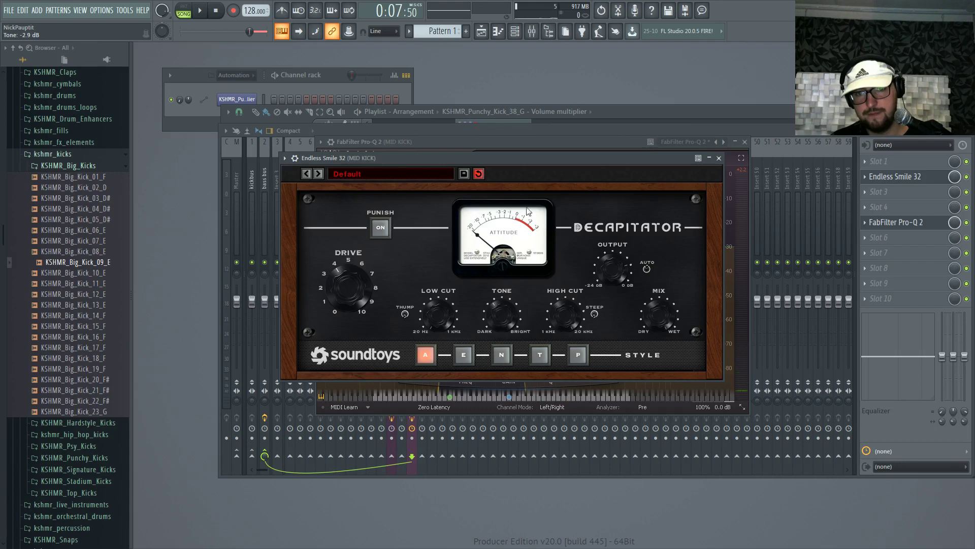
drag(530, 167, 528, 166)
key(space)
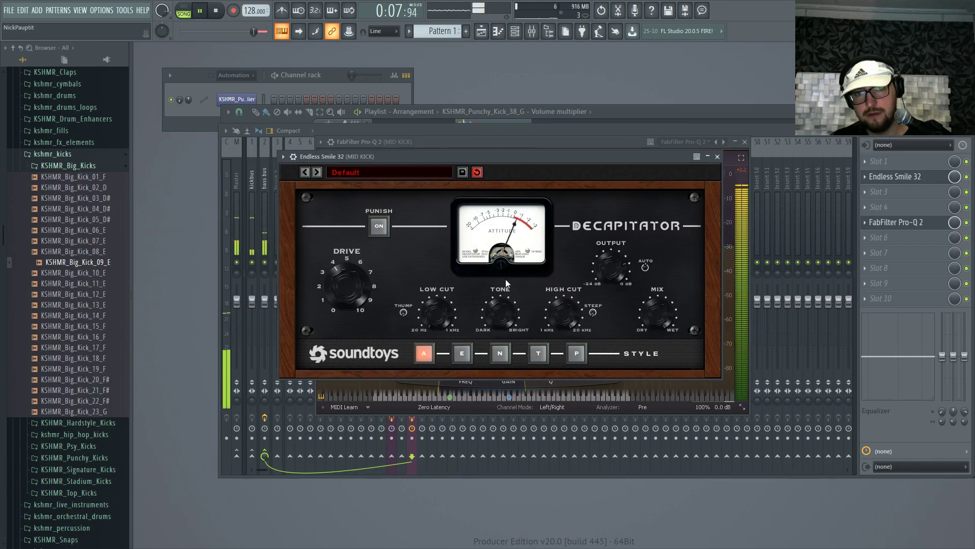
mouse_move(495, 321)
mouse_down()
mouse_move(504, 272)
mouse_move(497, 310)
mouse_up()
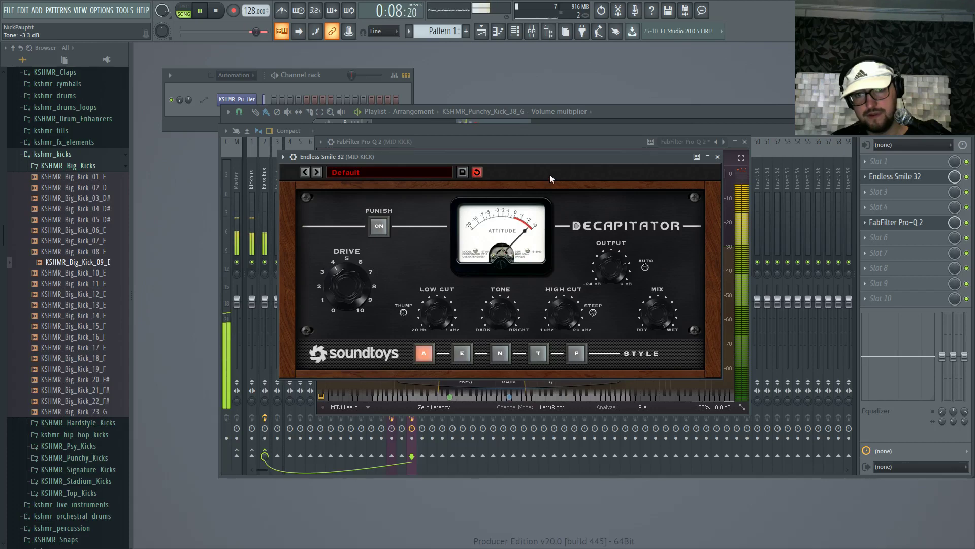
Step: Compare Decapitator's saturation styles during playback, choose style E with Tone at -4.0 dB, and close both plugin windows
click(462, 352)
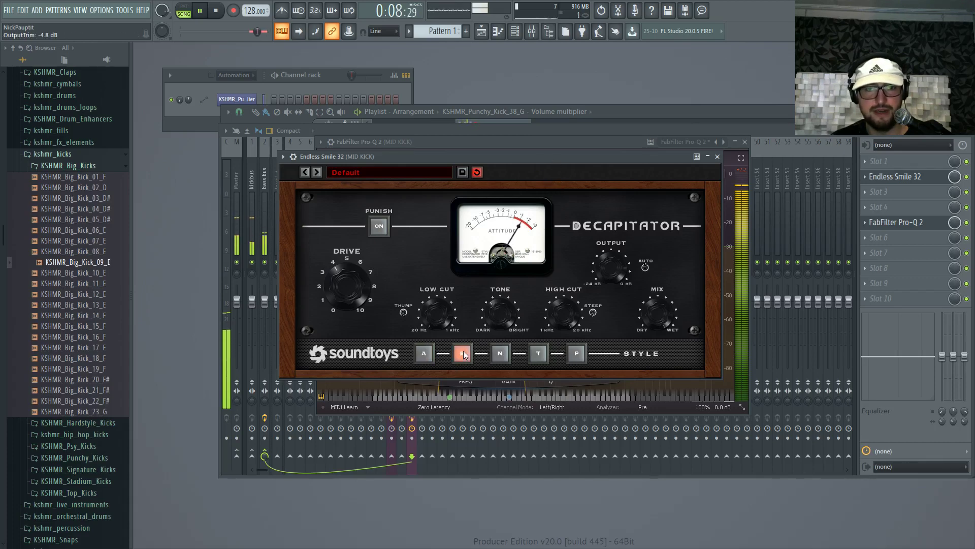
click(500, 355)
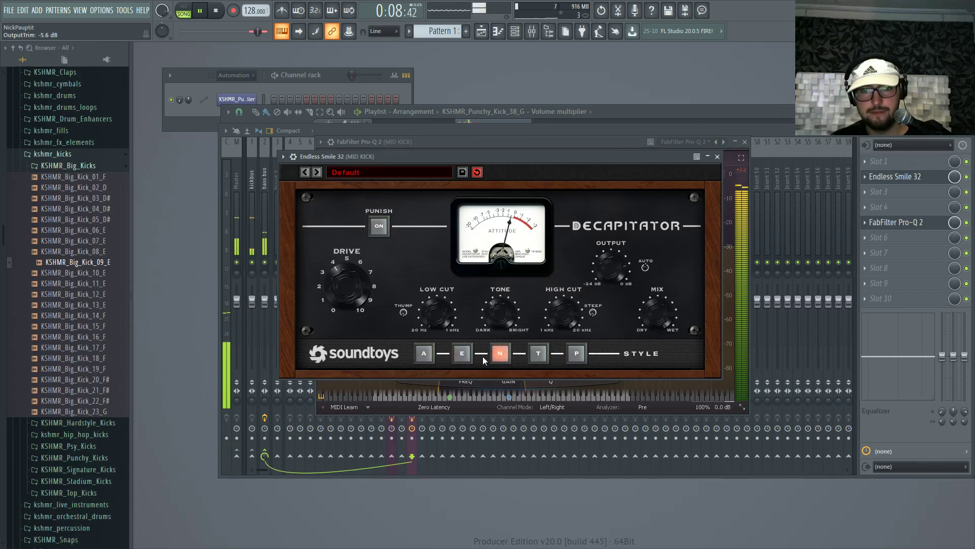
click(539, 354)
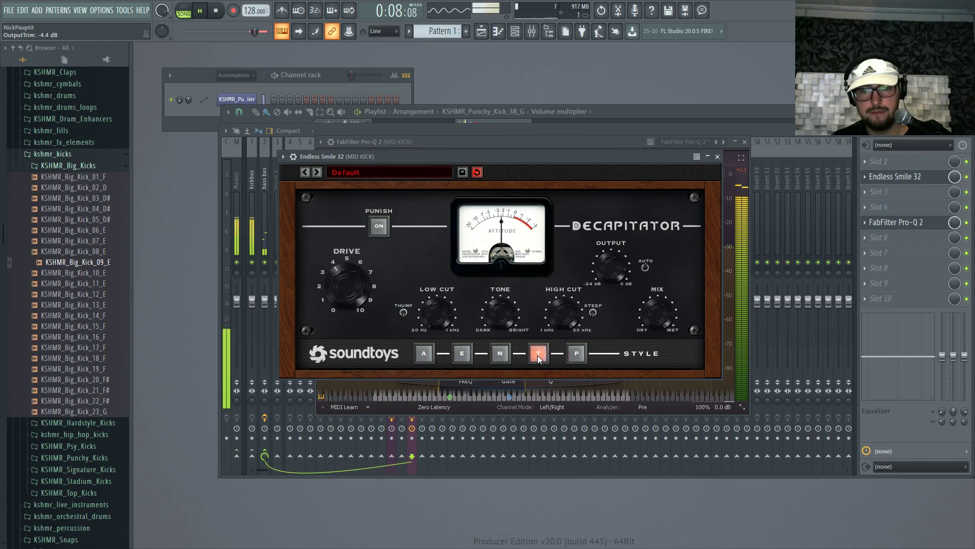
click(500, 355)
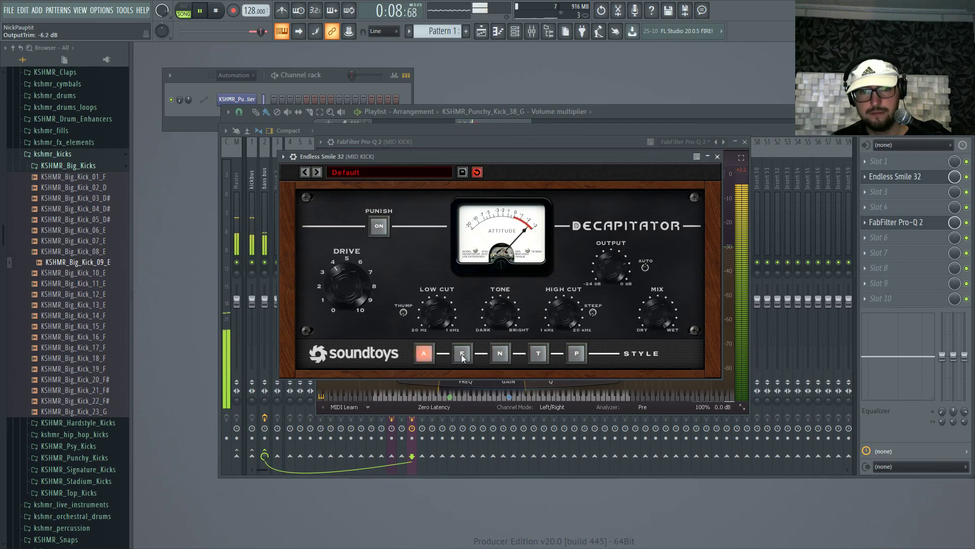
click(461, 355)
click(425, 355)
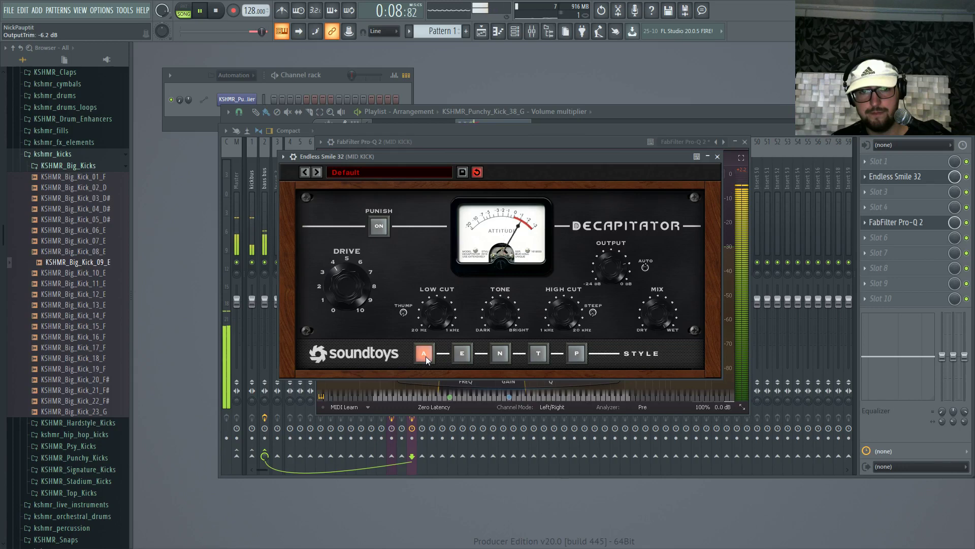
click(461, 354)
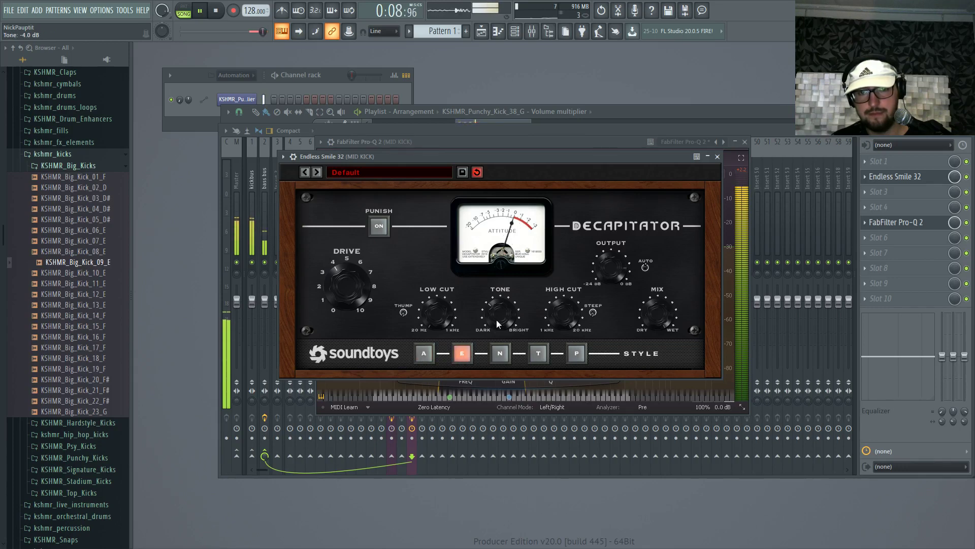
key(space)
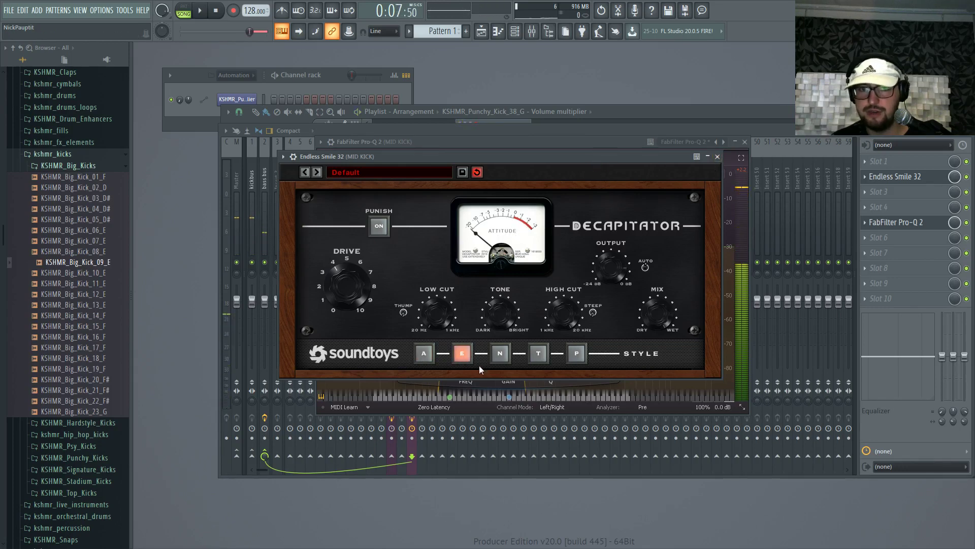
click(717, 156)
click(745, 142)
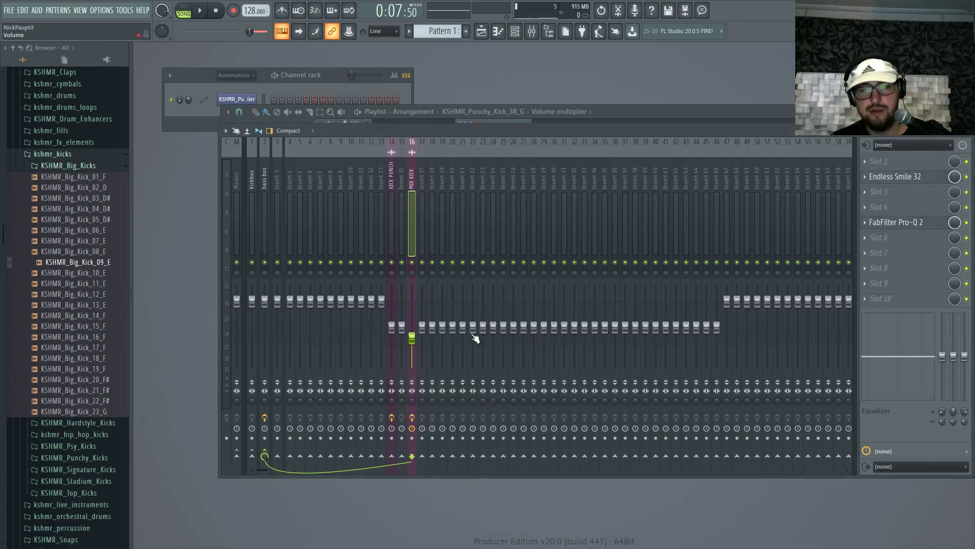
key(F5)
key(F9)
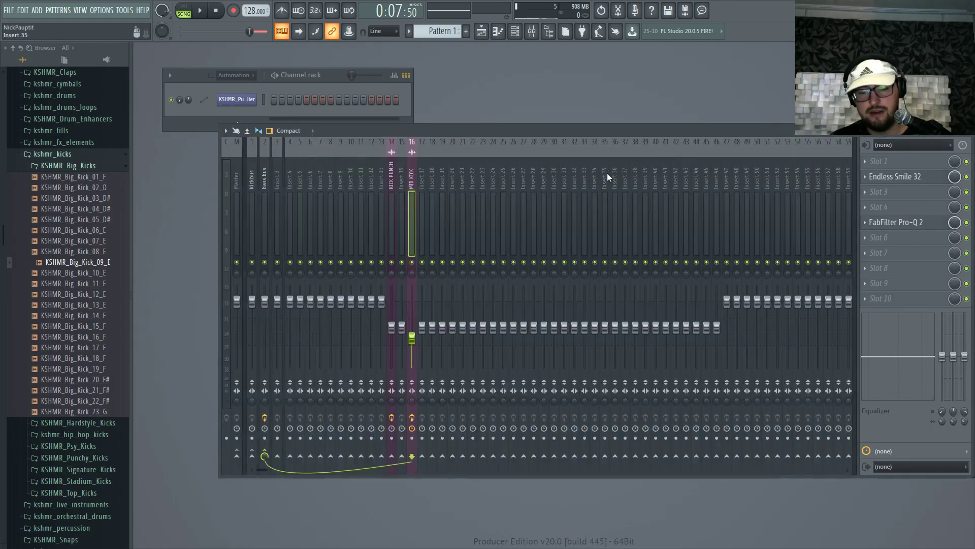
key(F5)
key(F9)
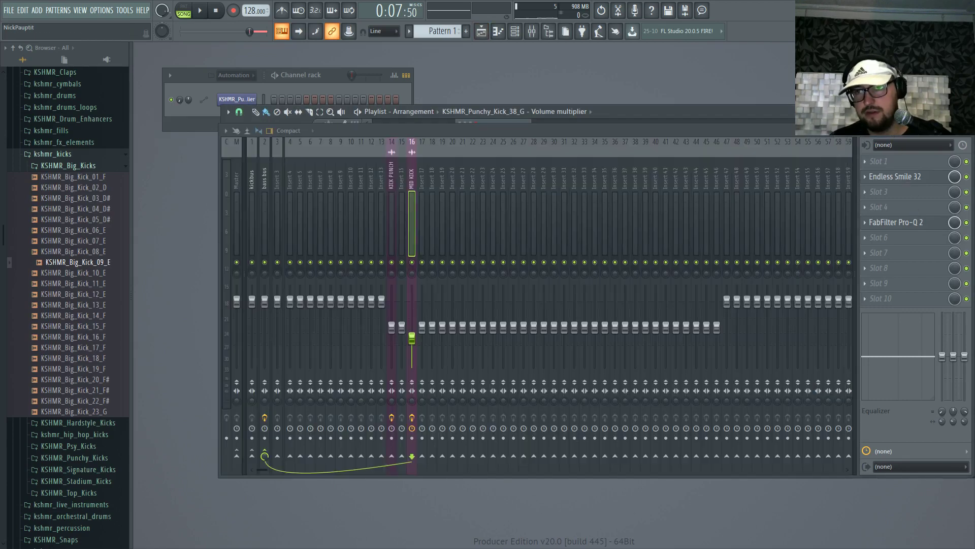
Step: Rename the Endless Smile 32 effect in slot 2 of the MID KICK channel to DECAPITATOR and close its window
click(886, 177)
key(F2)
text(DECA)
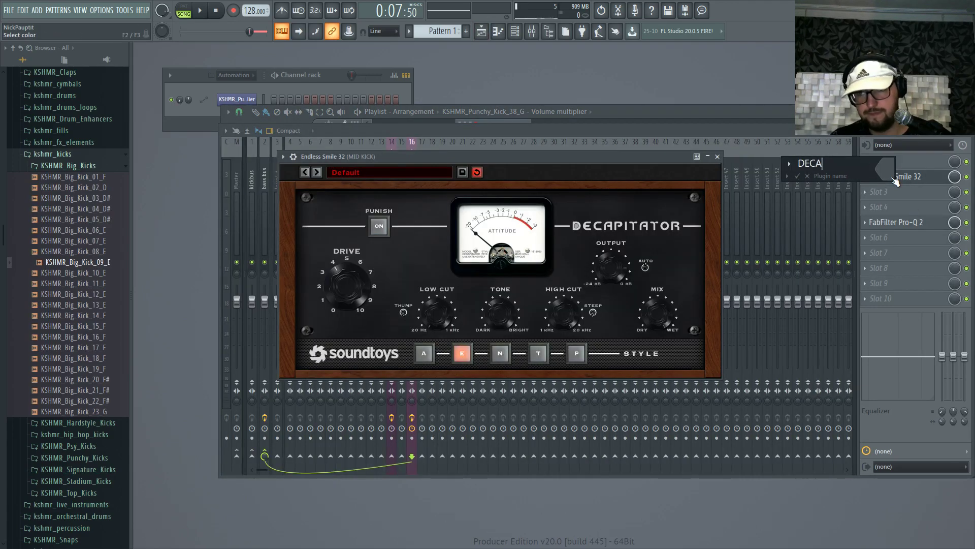
text(PITATOR)
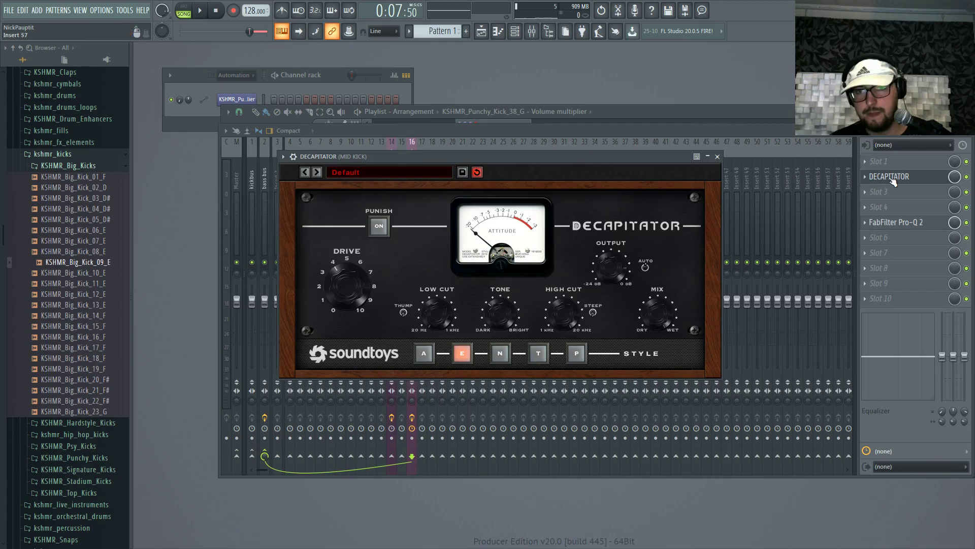
key(Return)
click(730, 154)
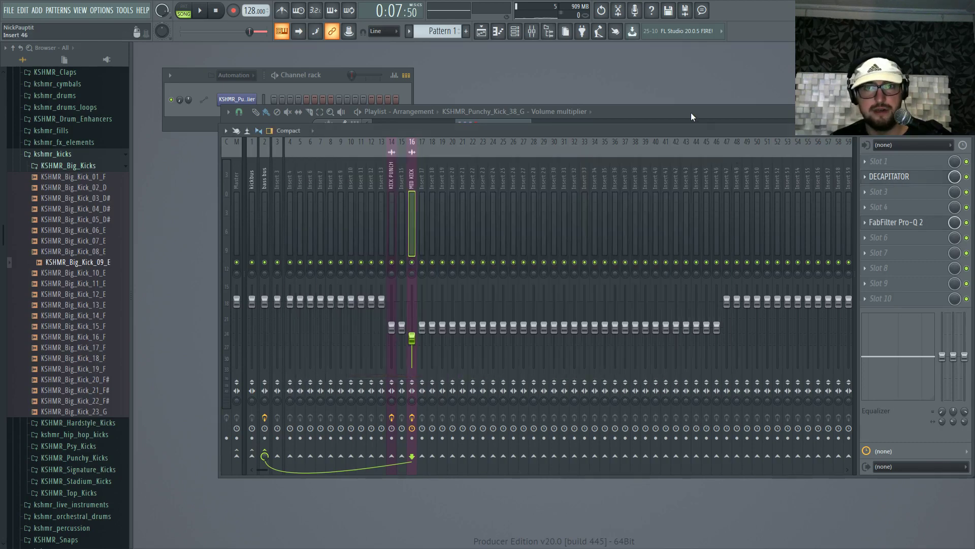
Step: Audition the KSHMR Big Kick samples numbered 18 to 22 to pick a kick for the sub layer
click(689, 112)
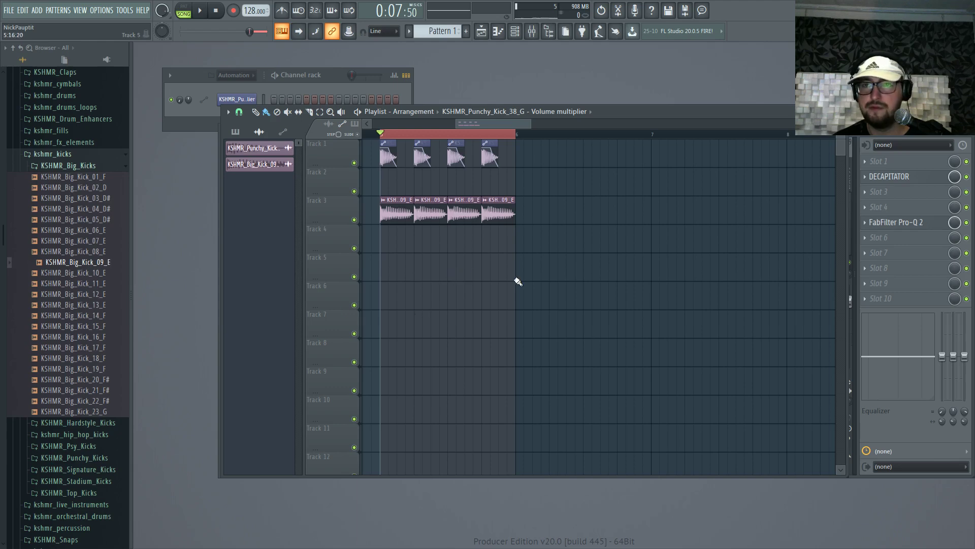
click(76, 379)
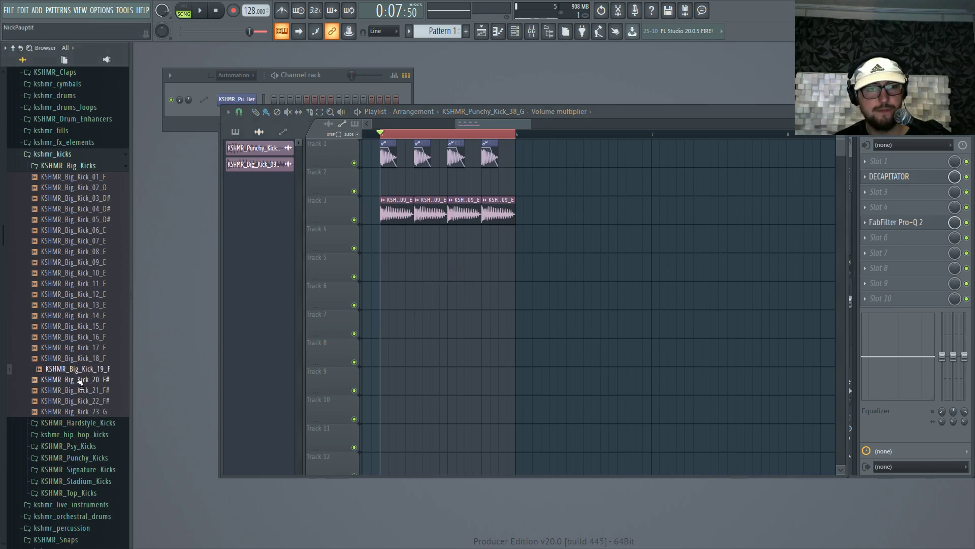
click(81, 390)
click(83, 401)
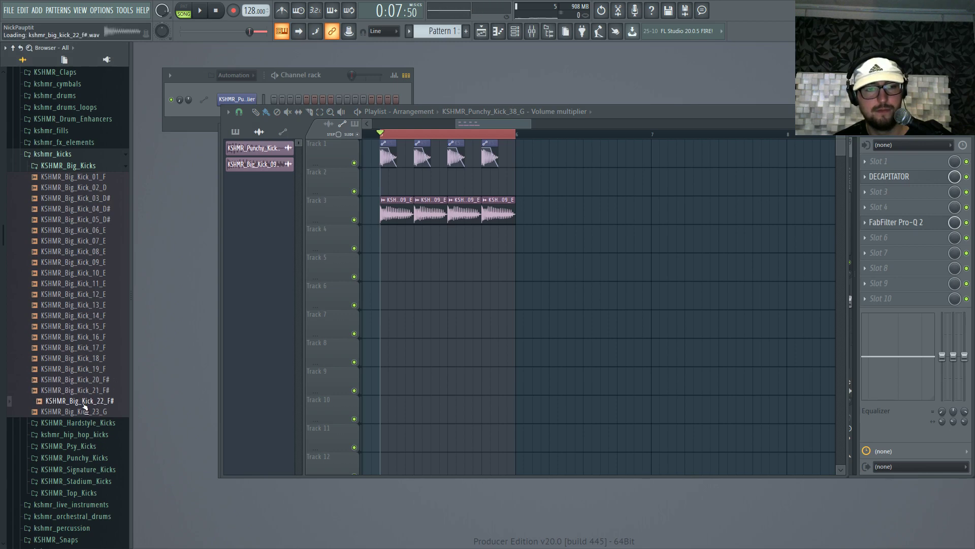
click(88, 381)
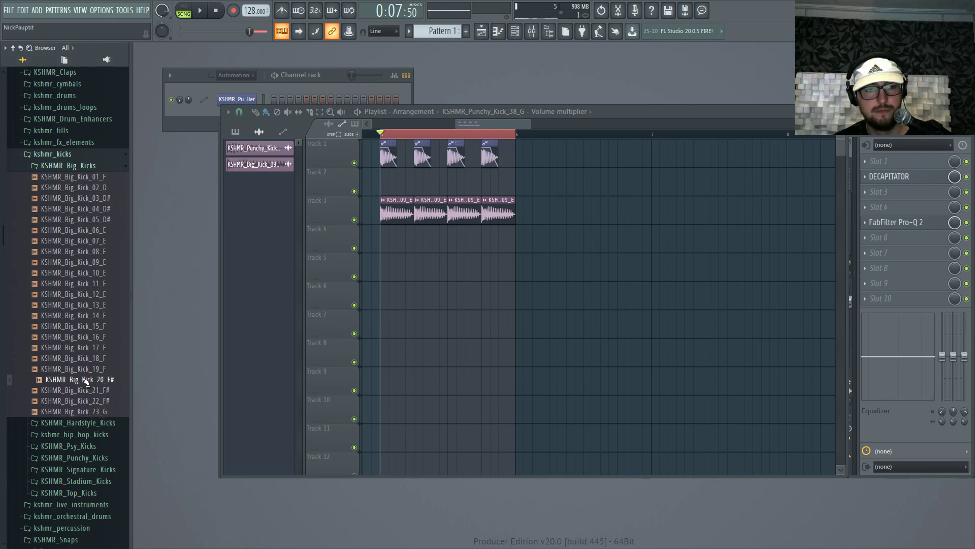
click(84, 371)
click(83, 364)
click(84, 369)
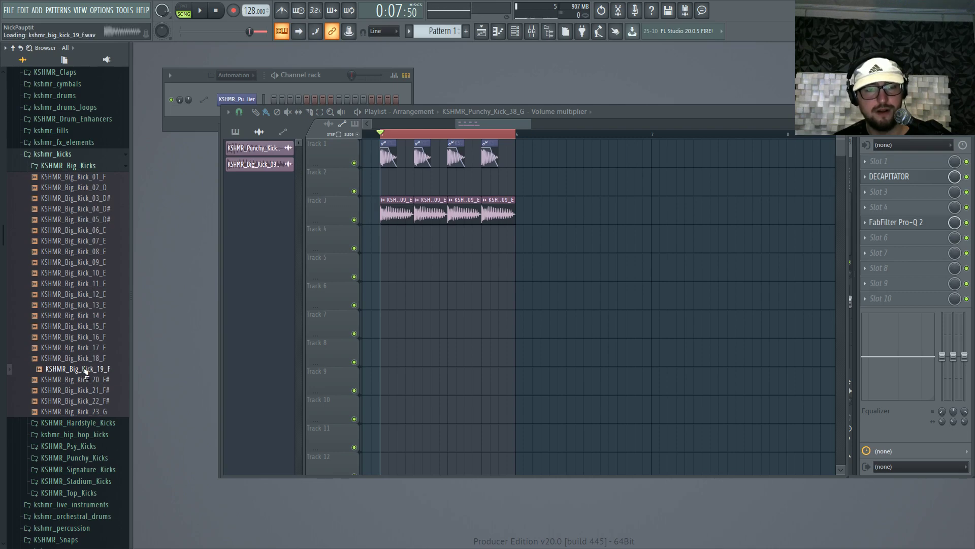
Step: Place the KSHMR_Big_Kick_19_F sample at the loop start on Track 4 and open its channel settings
drag(85, 371, 381, 239)
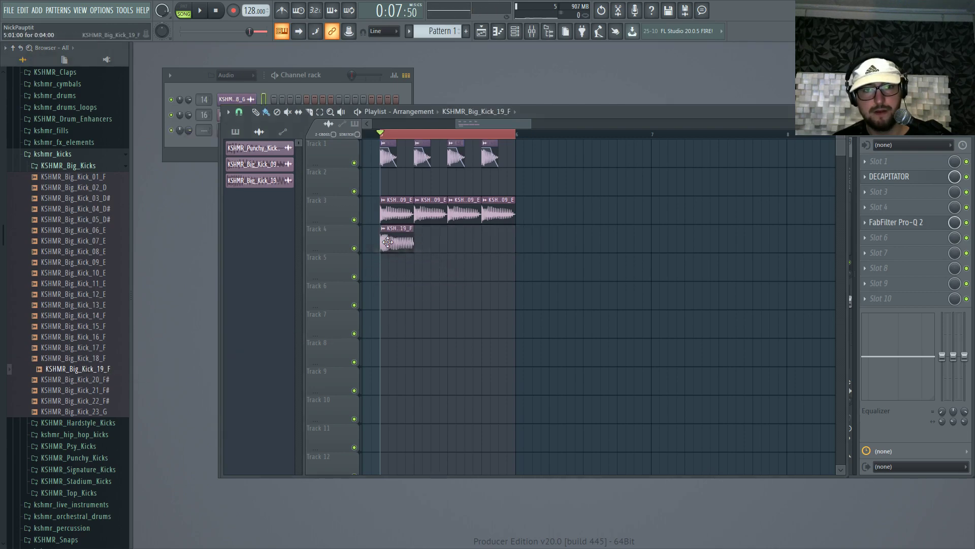
double_click(382, 243)
click(525, 282)
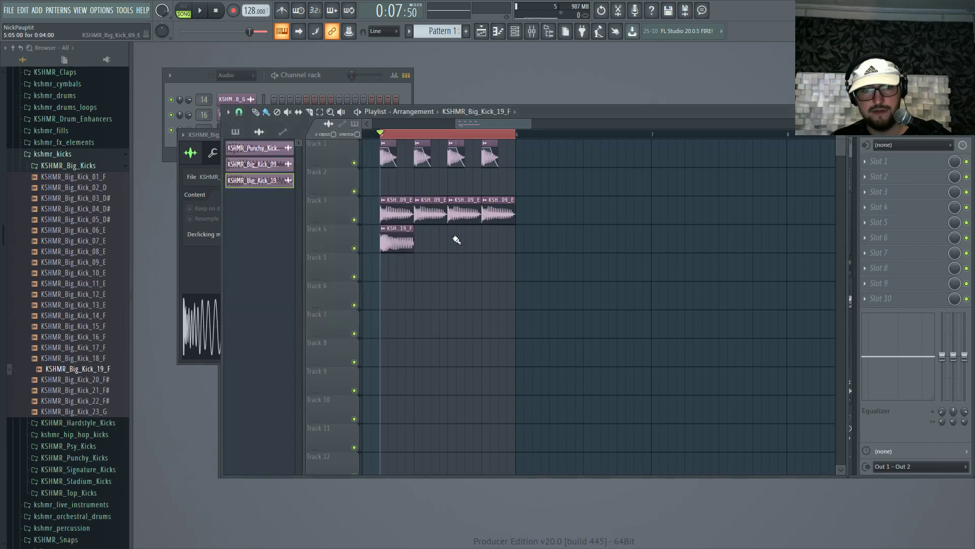
Step: Set the Big Kick 19 sample's time stretching mode to Stretch and raise its pitch slightly
click(217, 267)
click(428, 189)
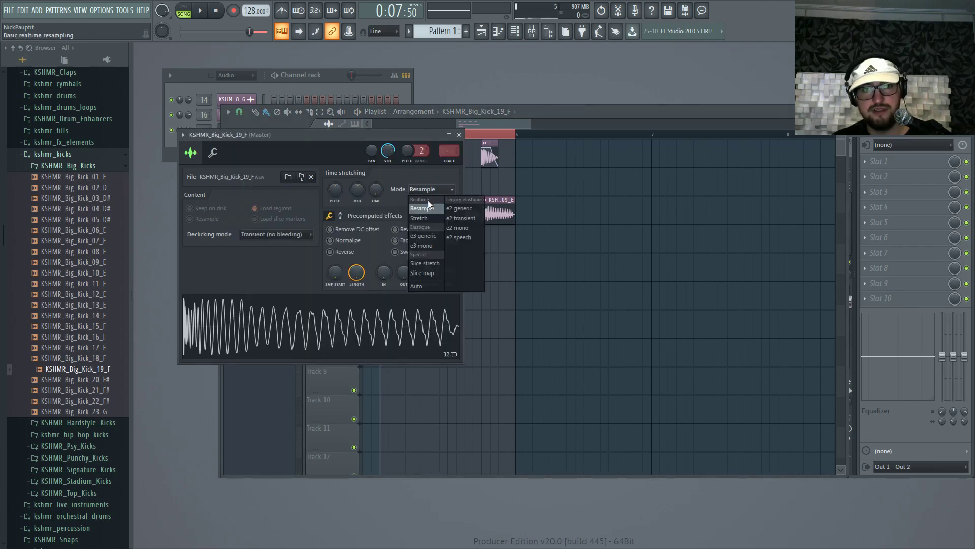
click(427, 200)
drag(336, 189, 336, 183)
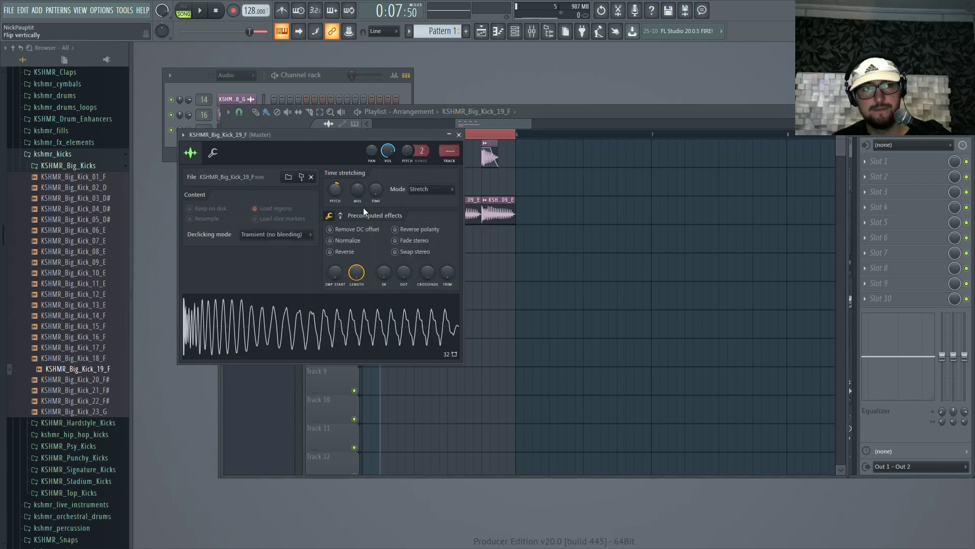
Step: Repeat the Big Kick 19 clip three more times on Track 4 to match the other kick layers
key(F5)
drag(392, 244, 671, 235)
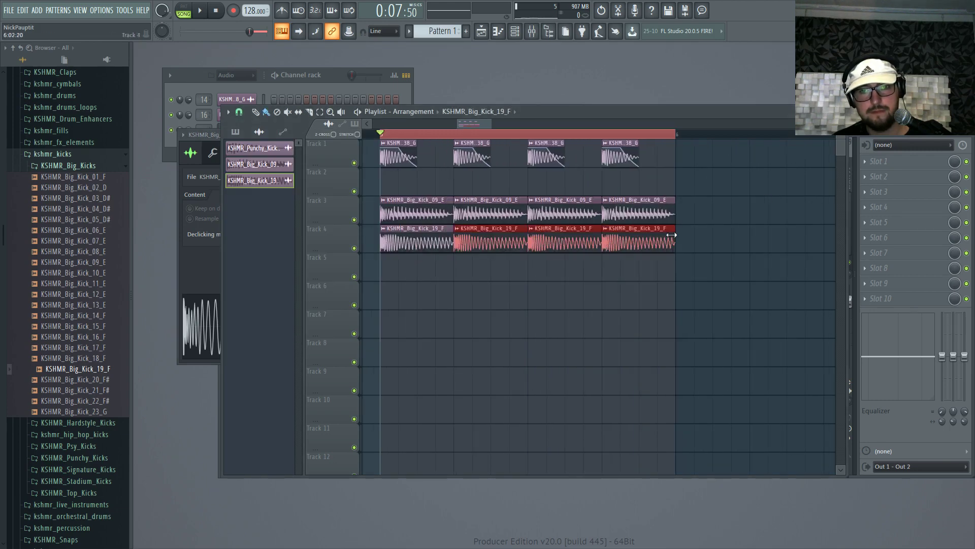
Step: Route the Big Kick 19 channel to mixer Insert 17 and rename that mixer track as sub
key(F9)
right_click(423, 192)
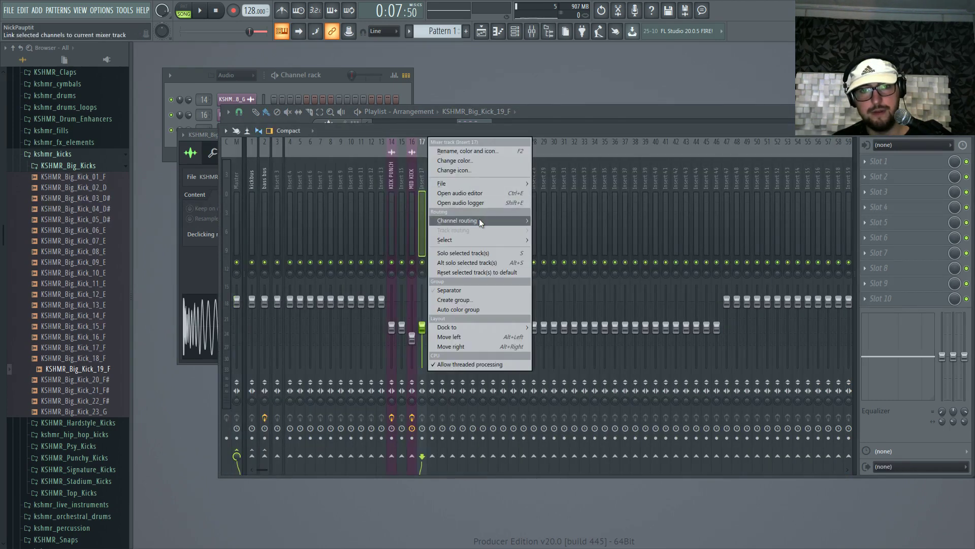
click(480, 219)
right_click(425, 167)
click(459, 151)
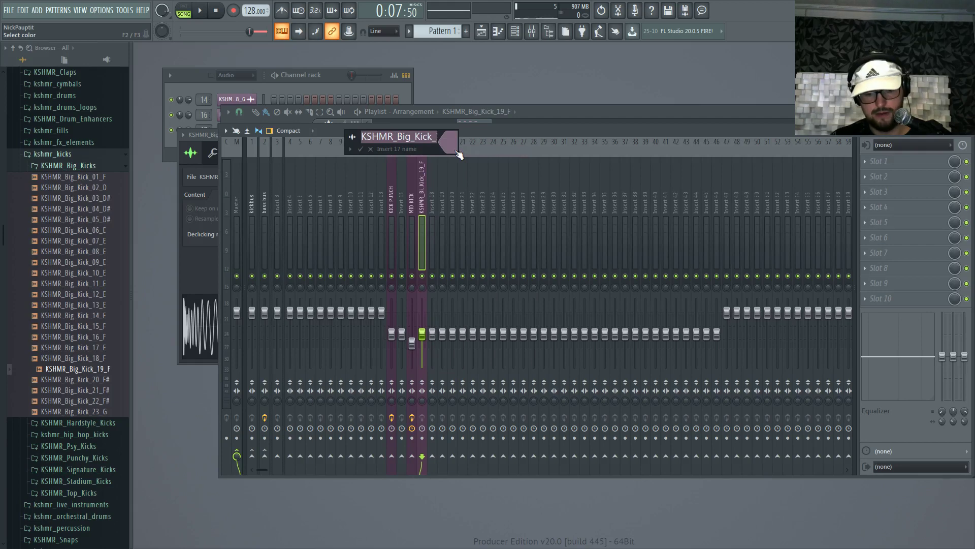
text(S)
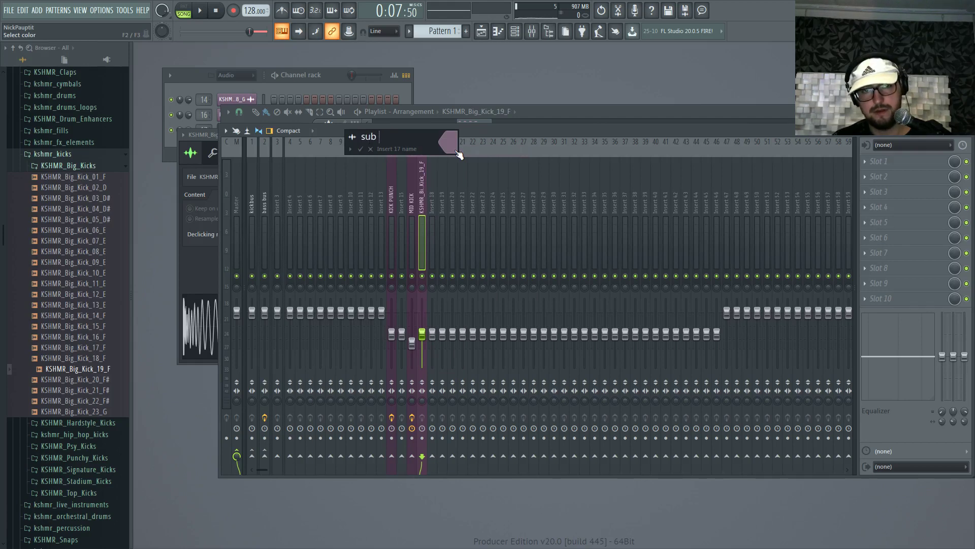
key(Return)
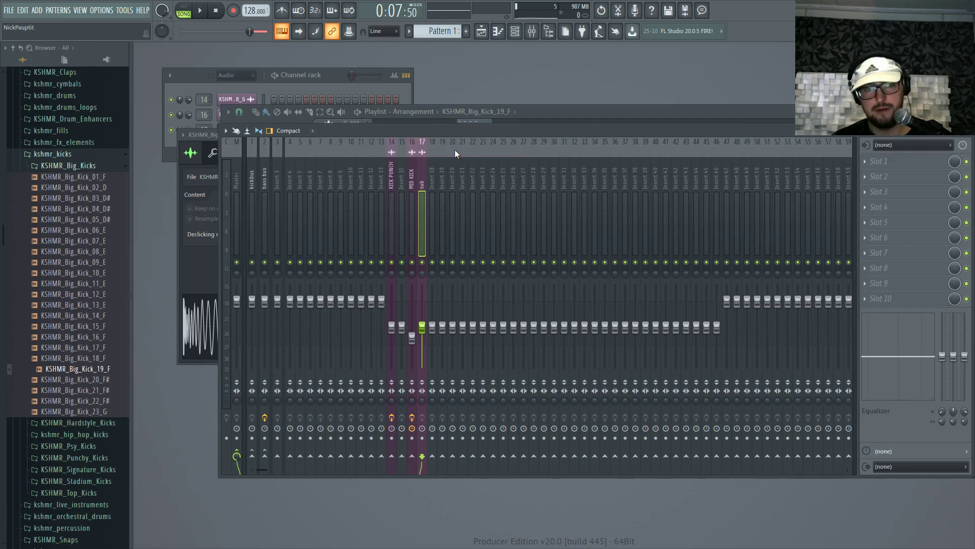
Step: Route the sub track only to the bass bus and lower its volume to about -13.6 dB
right_click(272, 456)
click(303, 473)
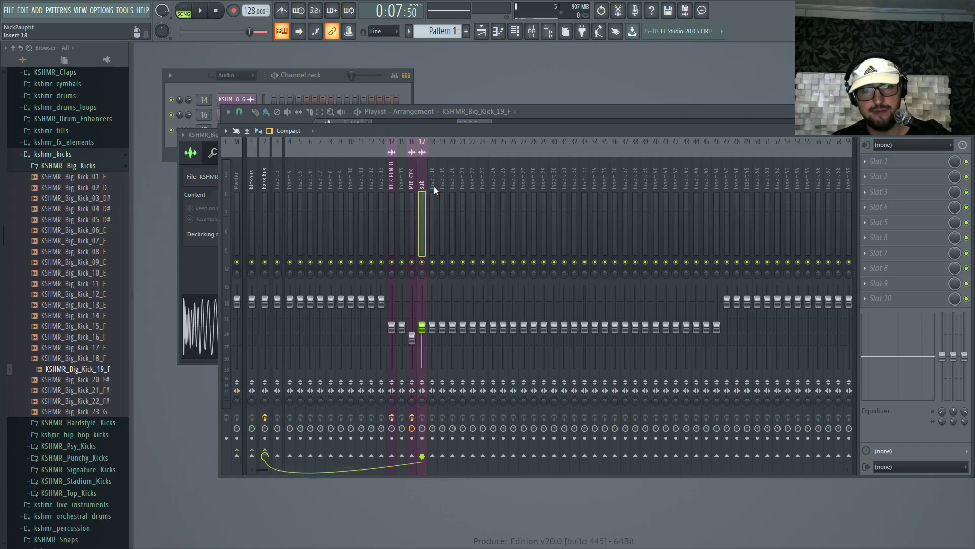
drag(423, 328, 428, 351)
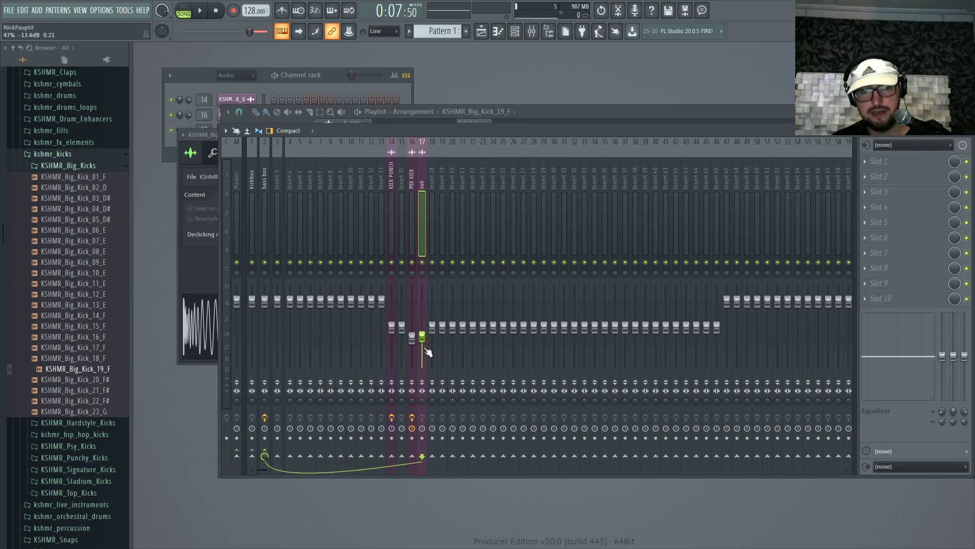
Step: Load FabFilter Pro-Q 2 in slot 2 of the sub track with the SUB preset
click(948, 170)
click(687, 161)
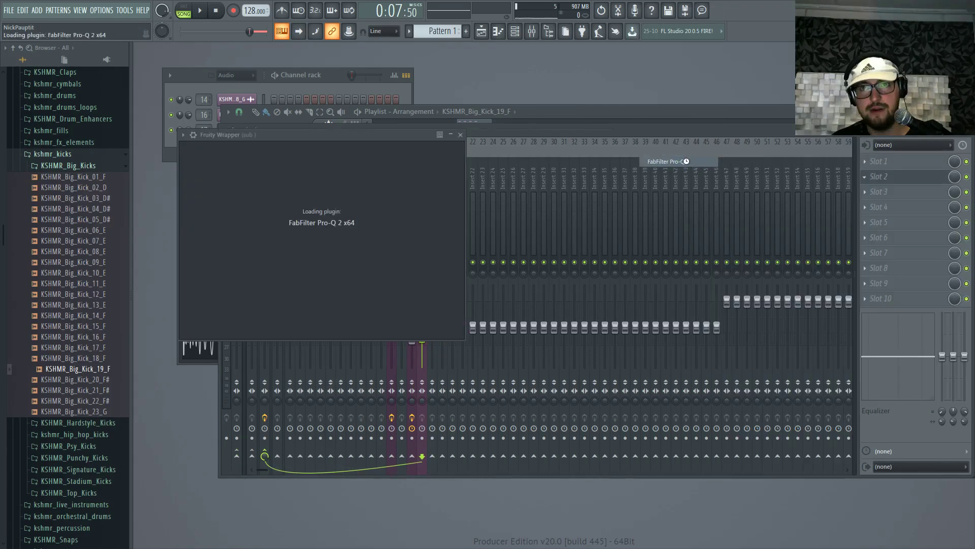
click(473, 153)
click(464, 432)
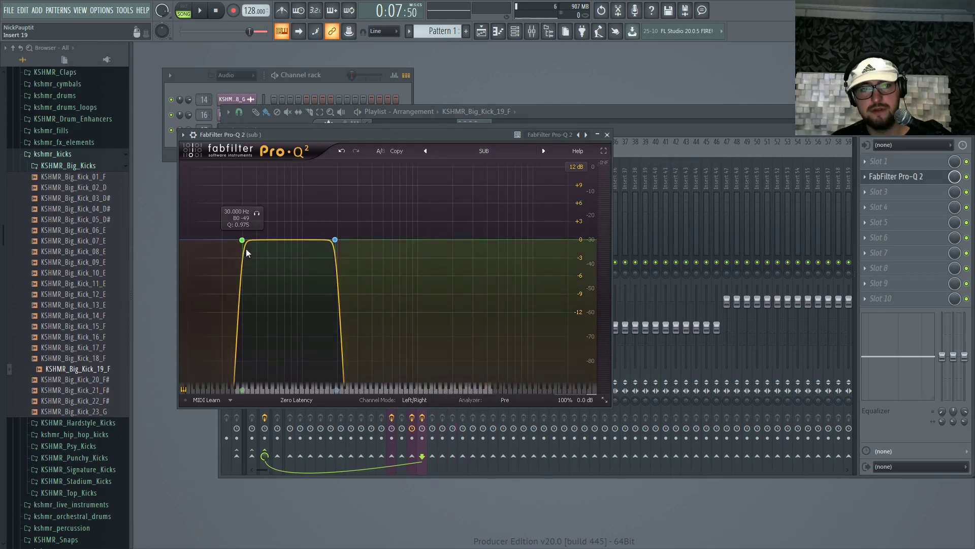
Step: Set the sub EQ's low cut to 25 Hz and its high cut to 120 Hz
click(242, 240)
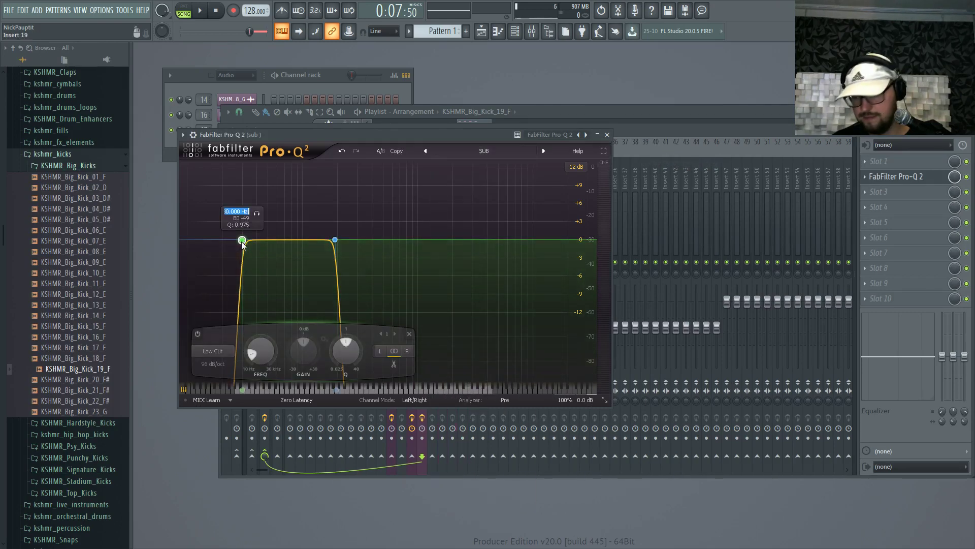
text(25)
key(Return)
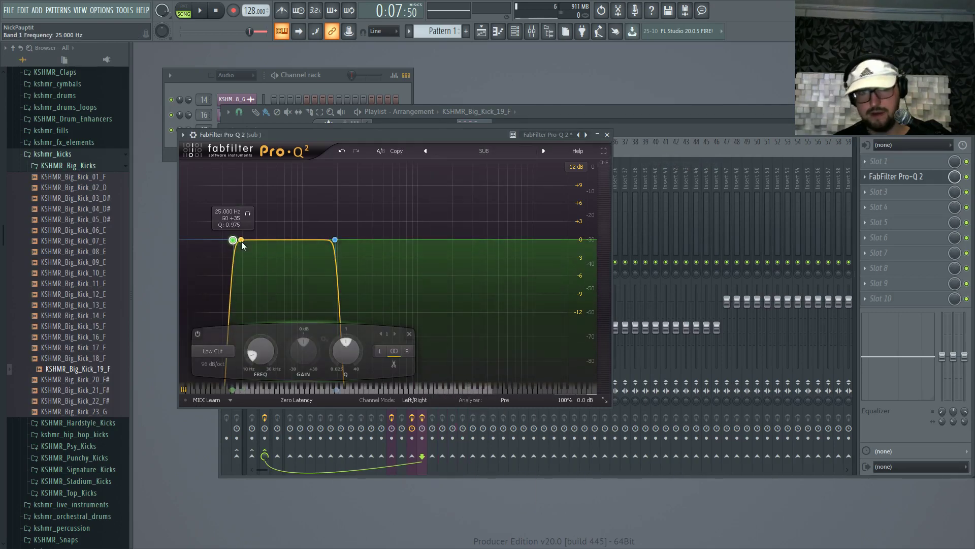
click(336, 240)
text(120)
key(Return)
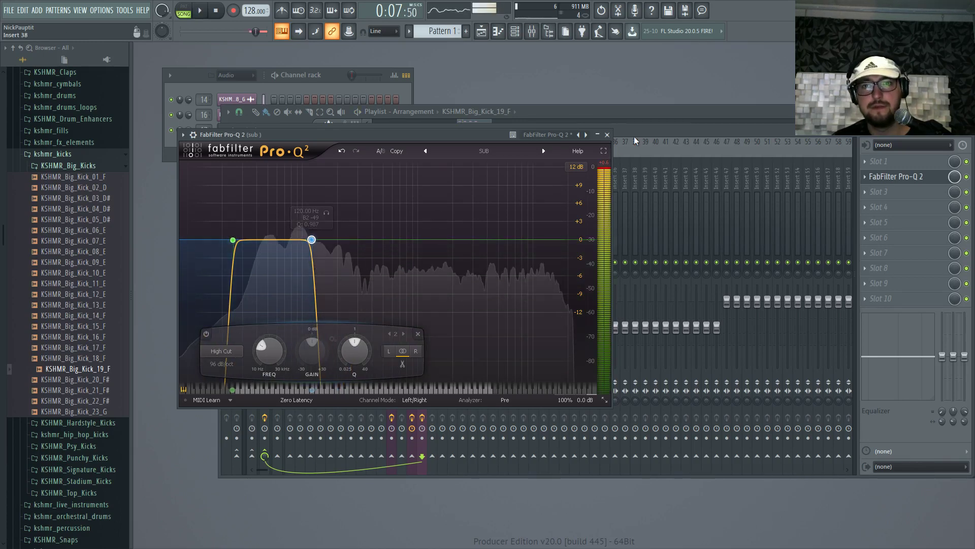
Step: Play the layered kick loop and lower the sub track's volume slightly while listening
click(640, 111)
key(space)
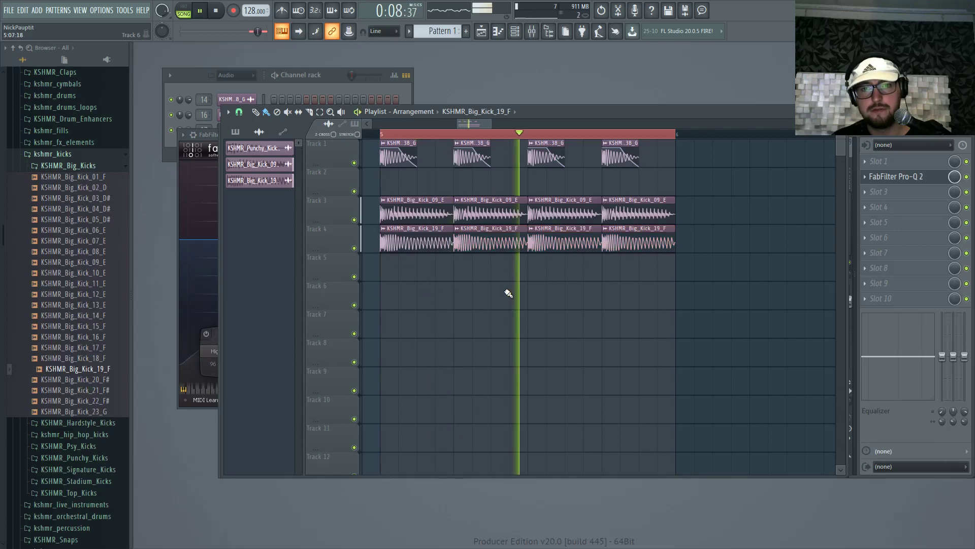
key(F9)
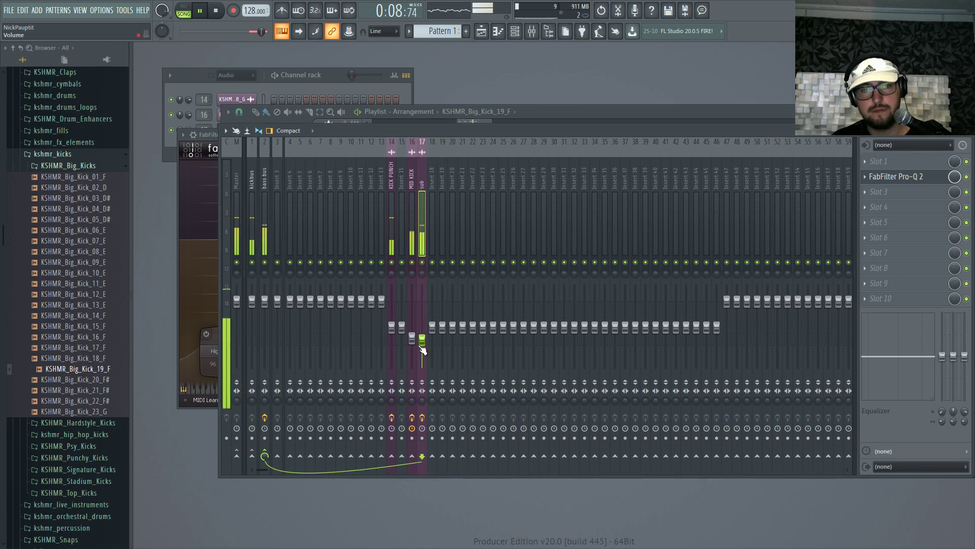
key(space)
Step: Check the MID KICK track's Pro-Q 2 cut frequencies against the sub layer
click(414, 190)
click(894, 222)
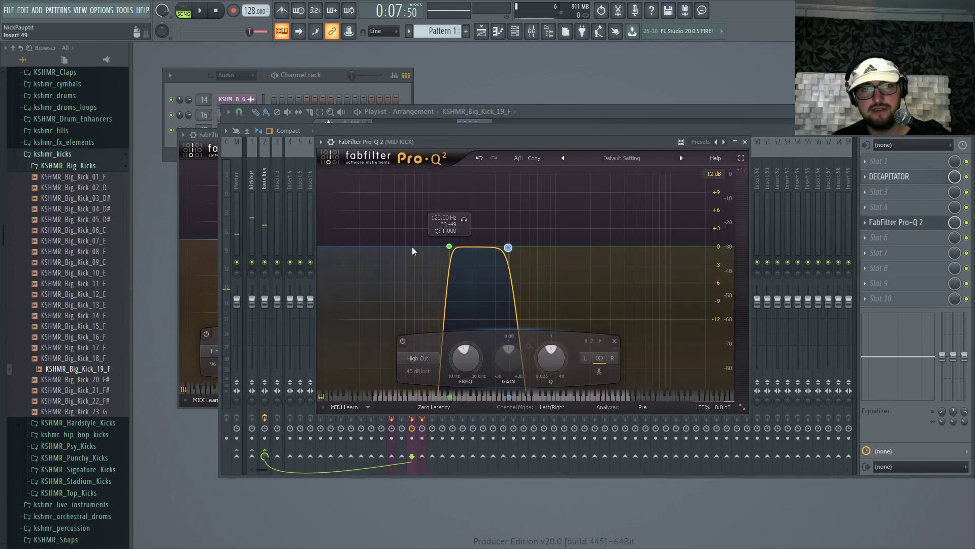
click(747, 134)
Step: Fine-tune the sub EQ's high cut to about 118.79 Hz with Q 0.967 while auditioning the loop
click(426, 185)
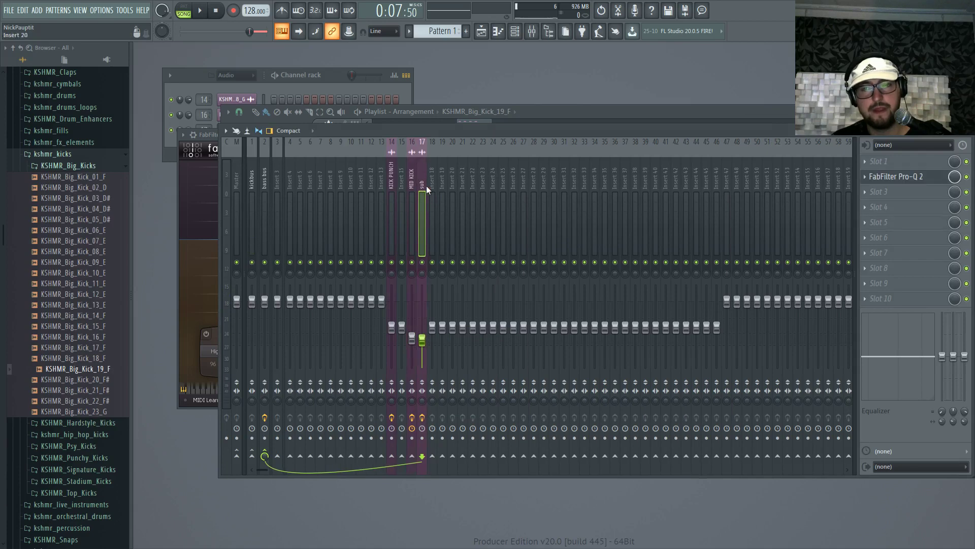
click(914, 177)
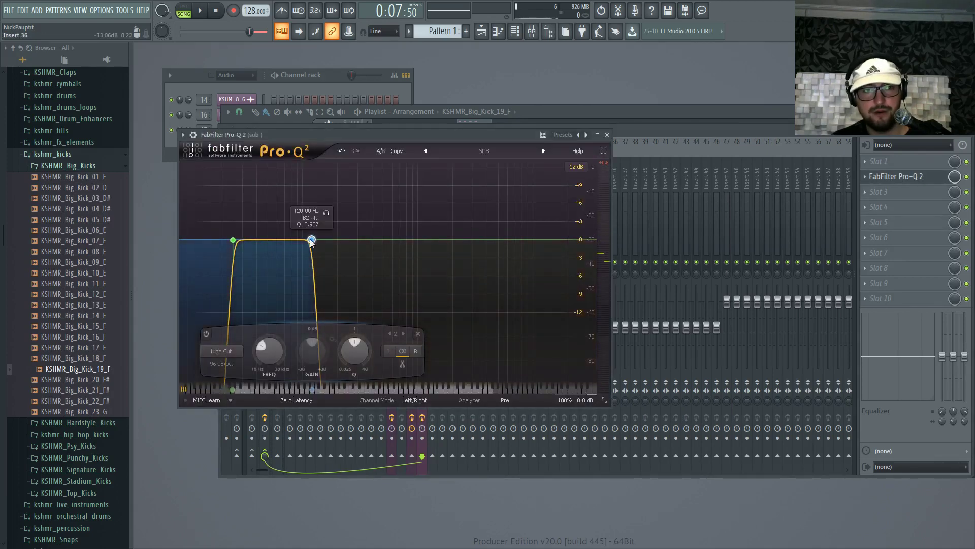
scroll(311, 241, down, 1)
key(space)
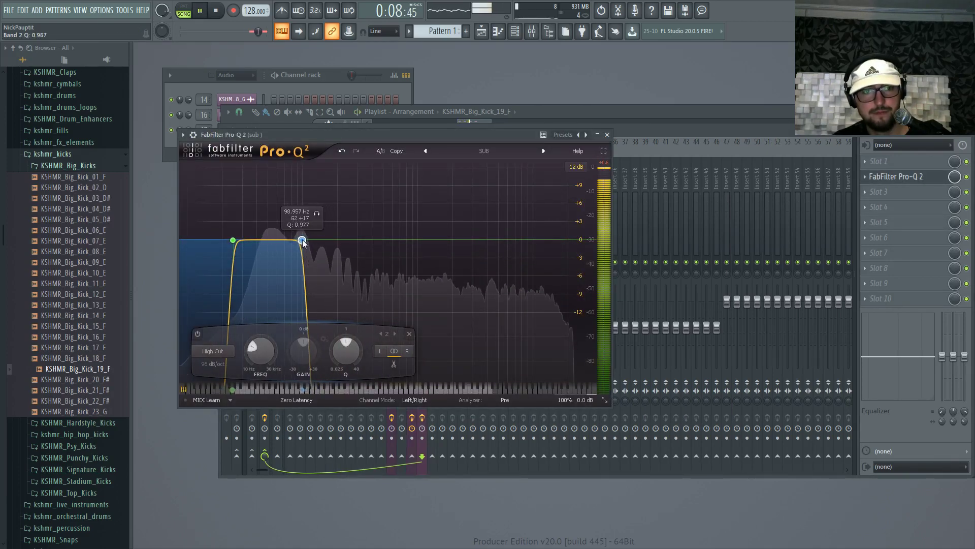
key(space)
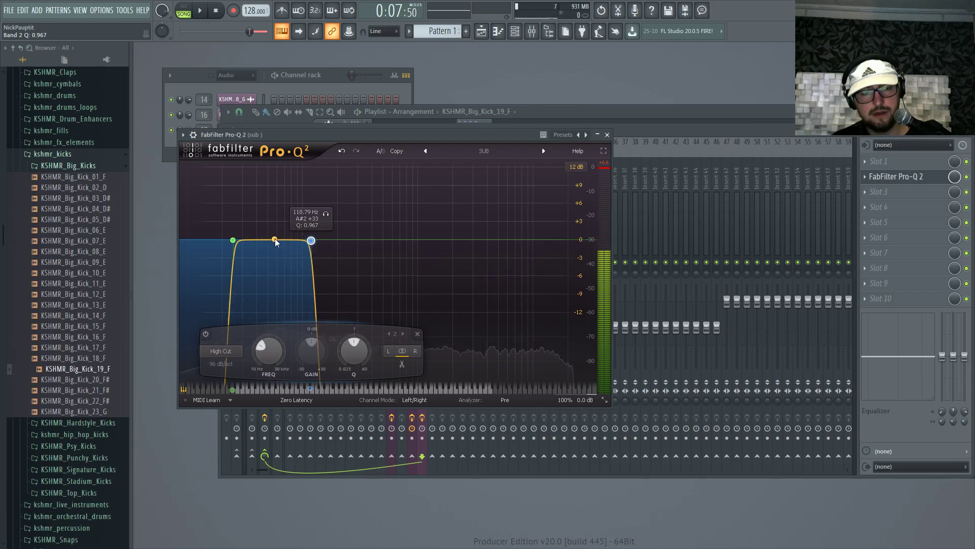
Step: Add a bell boost of about 3.4 dB near 50 Hz and a small cut just above the low cut in the sub EQ
drag(372, 144, 466, 172)
double_click(362, 267)
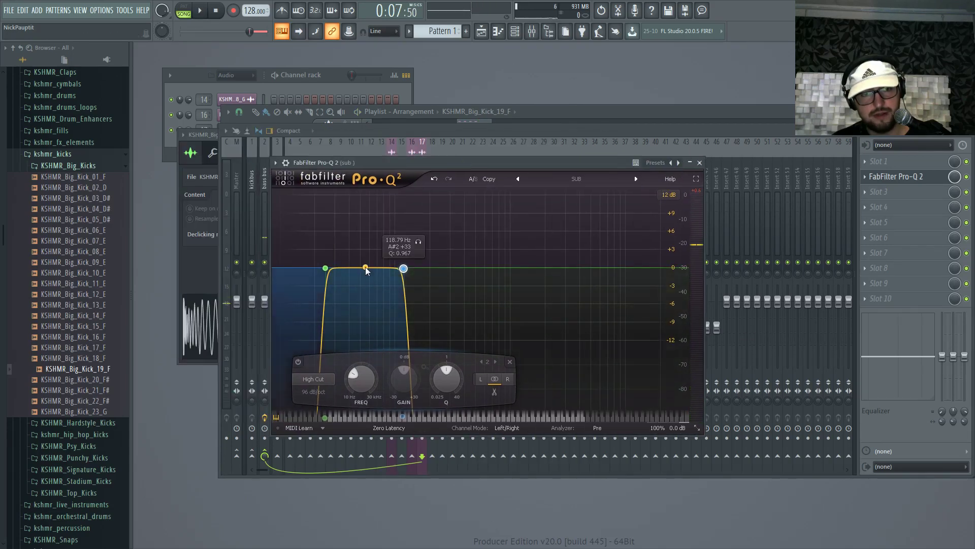
drag(363, 268, 358, 249)
double_click(341, 260)
key(space)
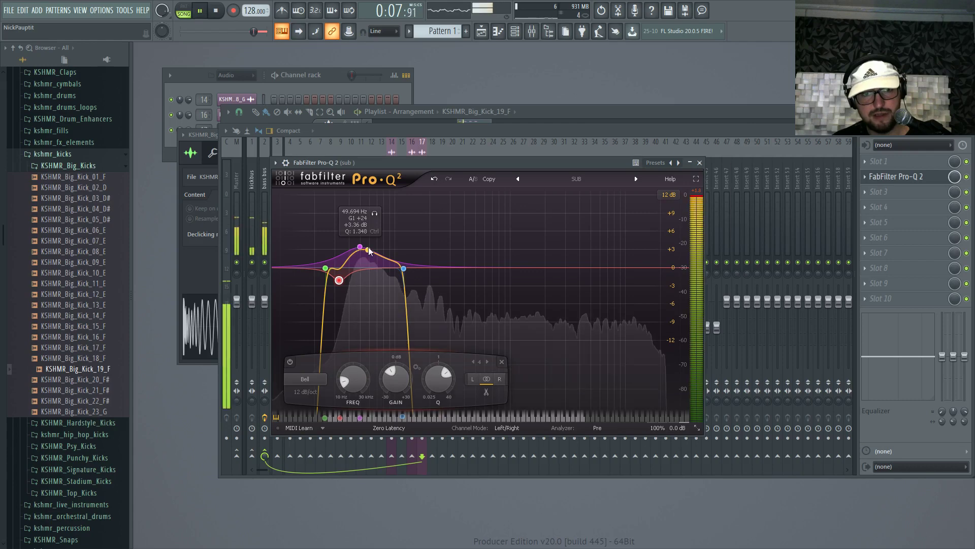
click(724, 156)
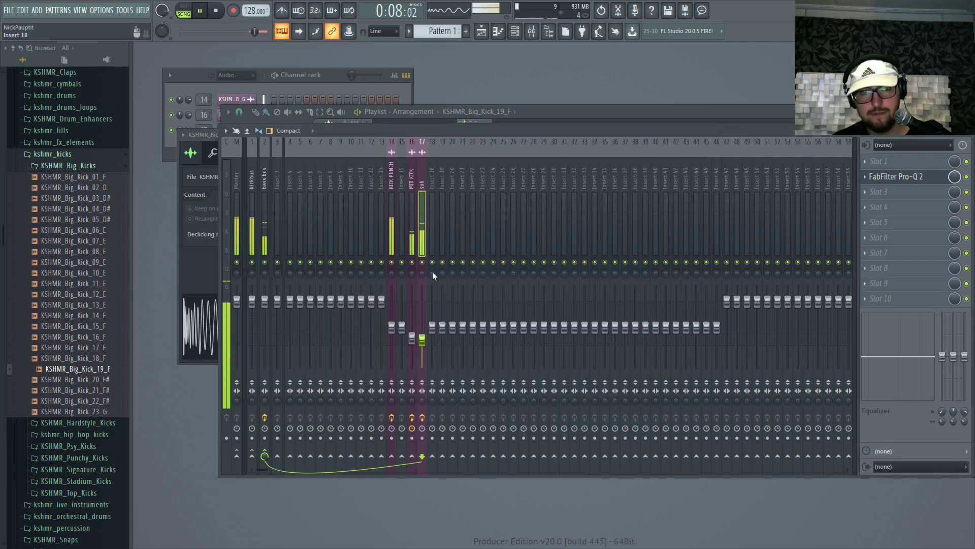
Step: Move the MID KICK track's Pro-Q 2 to slot 3, directly below DECAPITATOR, and open it
click(415, 192)
drag(902, 227, 904, 195)
click(904, 193)
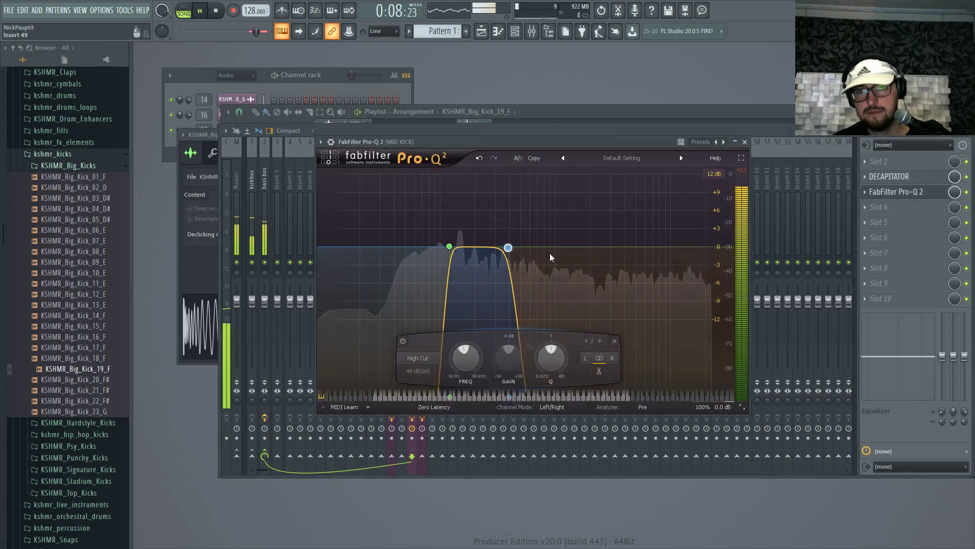
Step: Lower the MID KICK EQ's high cut to about 265 Hz with a 96 dB/oct slope while auditioning the loop
drag(508, 249, 493, 250)
scroll(492, 251, up, 2)
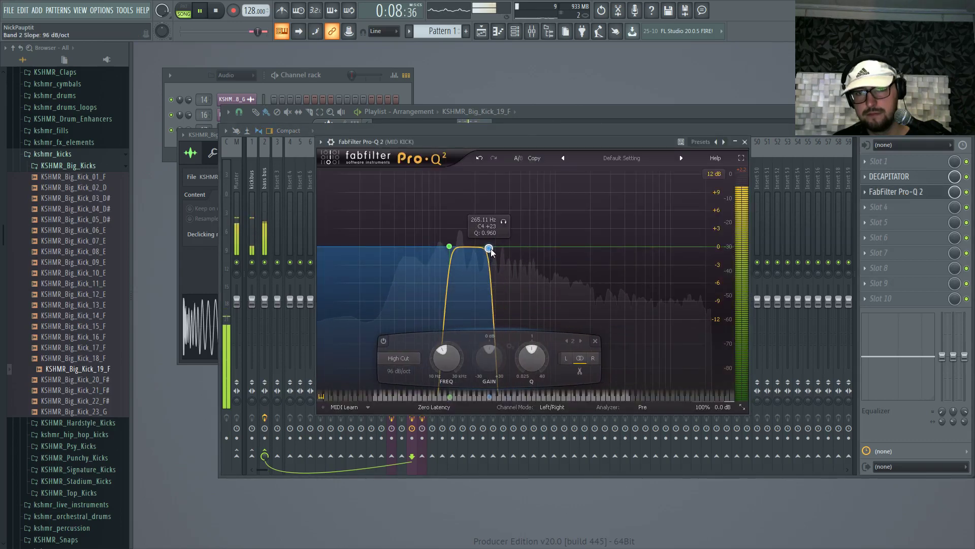
click(745, 141)
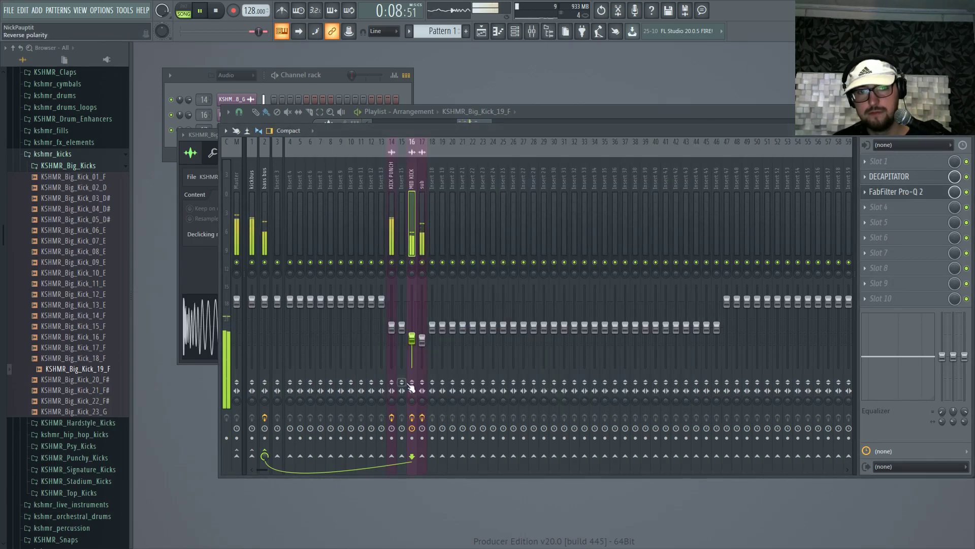
key(space)
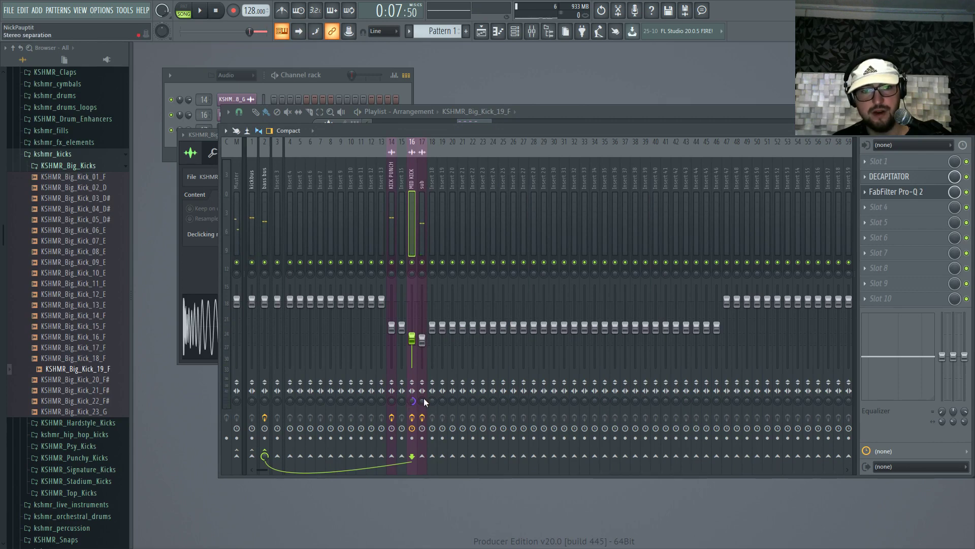
Step: Adjust the sub track's stereo separation to match the MID KICK track and audition the loop
click(424, 401)
key(space)
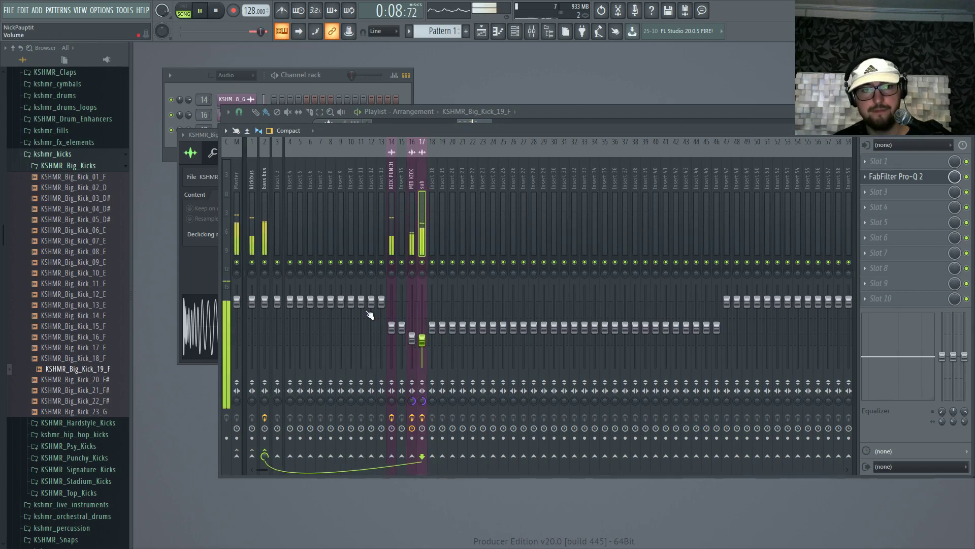
key(space)
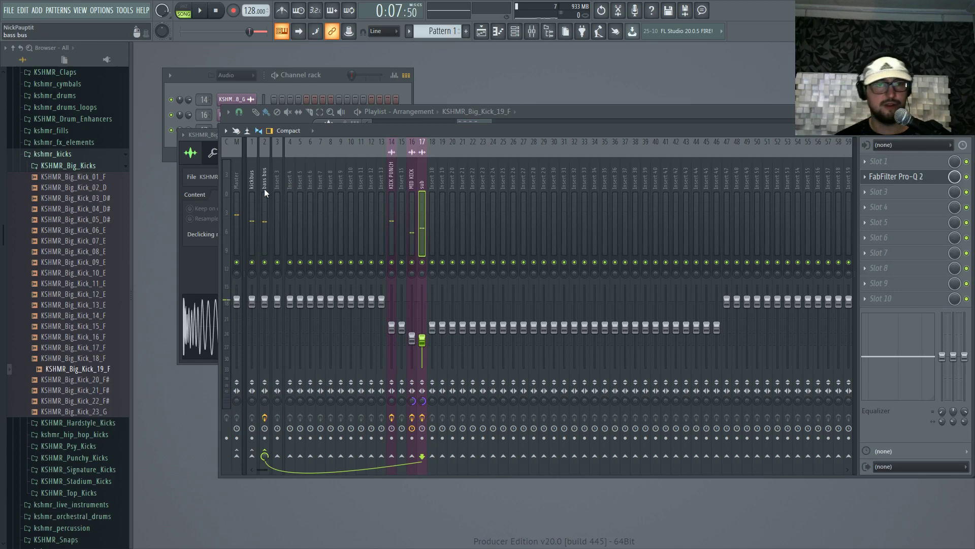
Step: Route the bass bus mixer track to the kickbus only
click(264, 188)
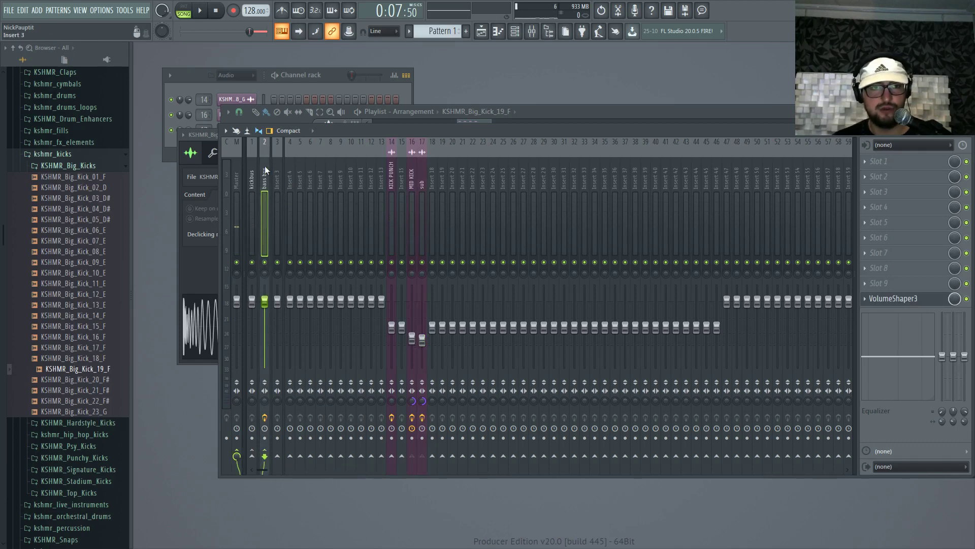
right_click(254, 457)
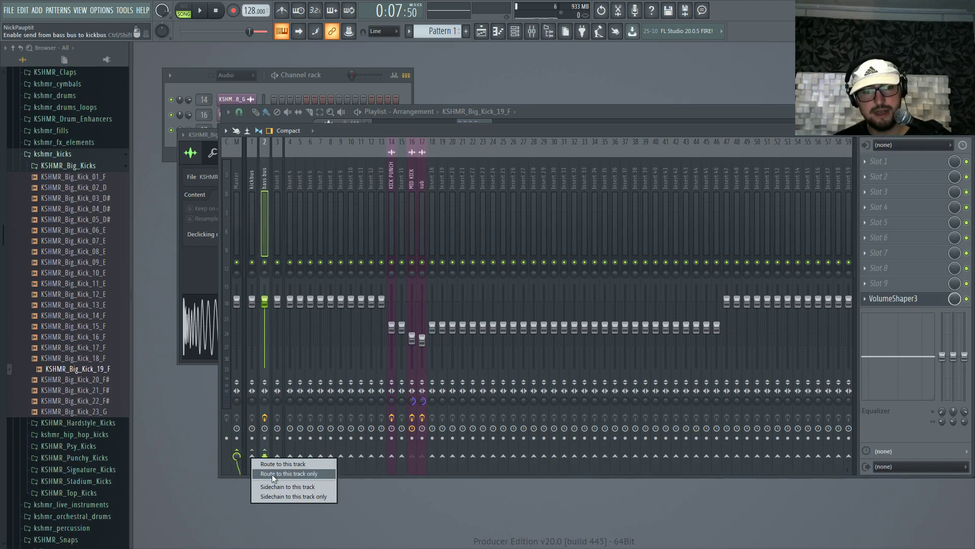
click(272, 474)
Step: Load FabFilter Pro-C 2 in slot 5 of the kickbus and set its ratio to 3:1
click(252, 185)
click(907, 226)
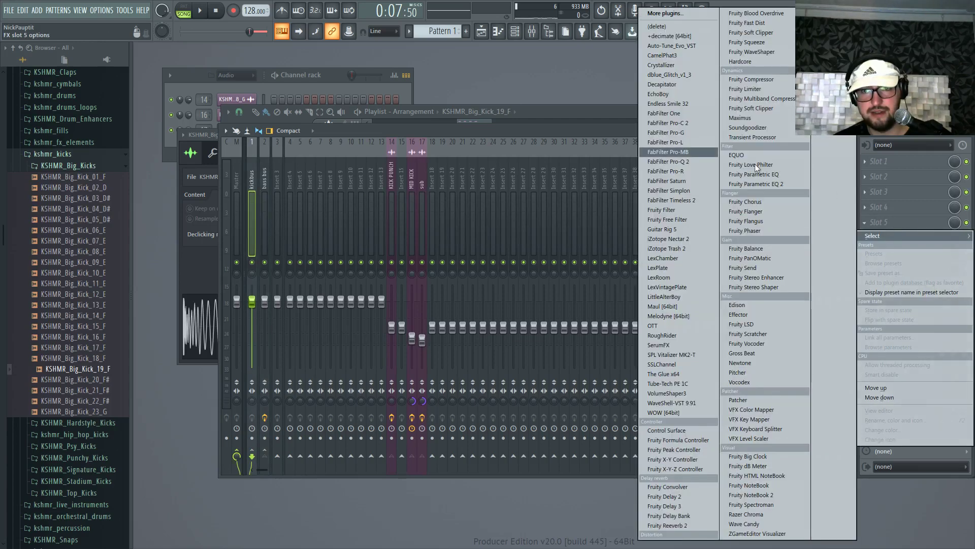
click(673, 123)
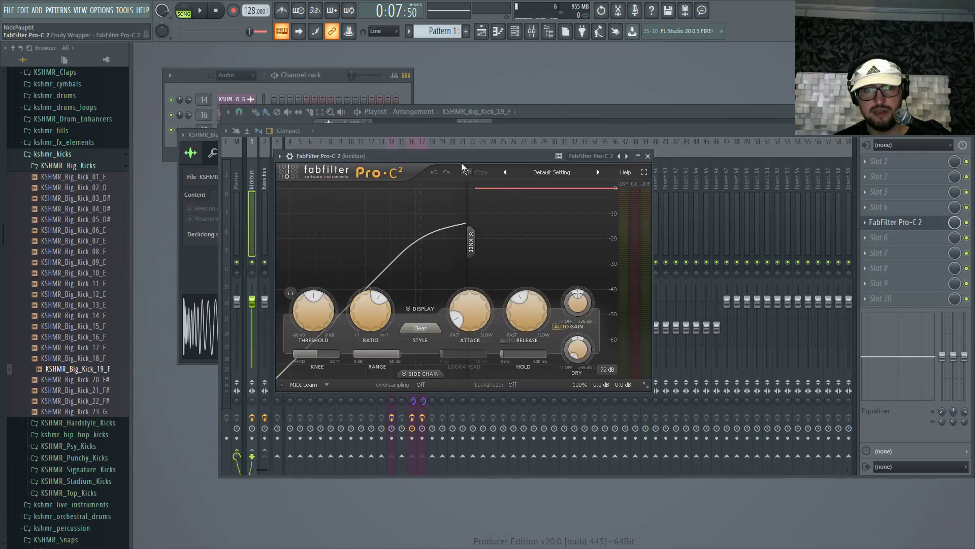
drag(461, 156, 508, 152)
double_click(416, 304)
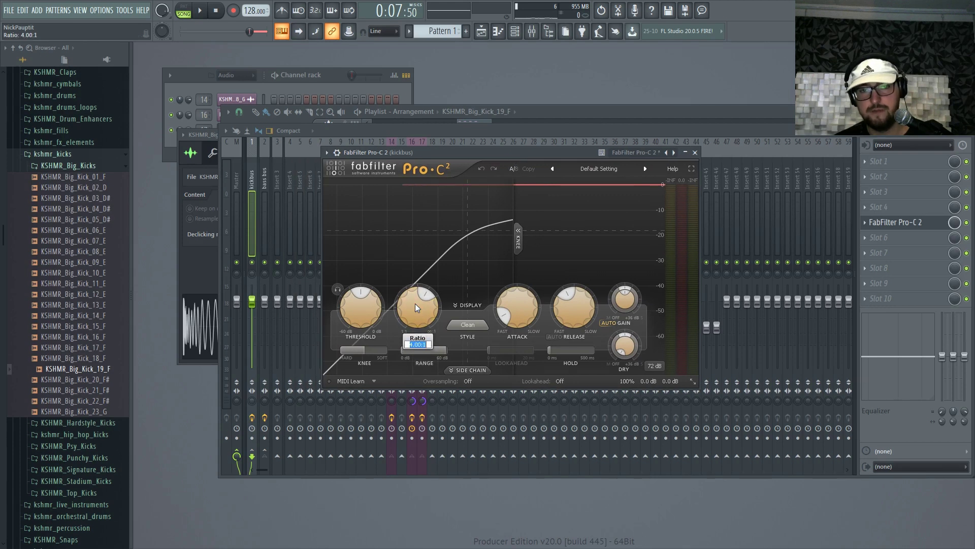
text(3)
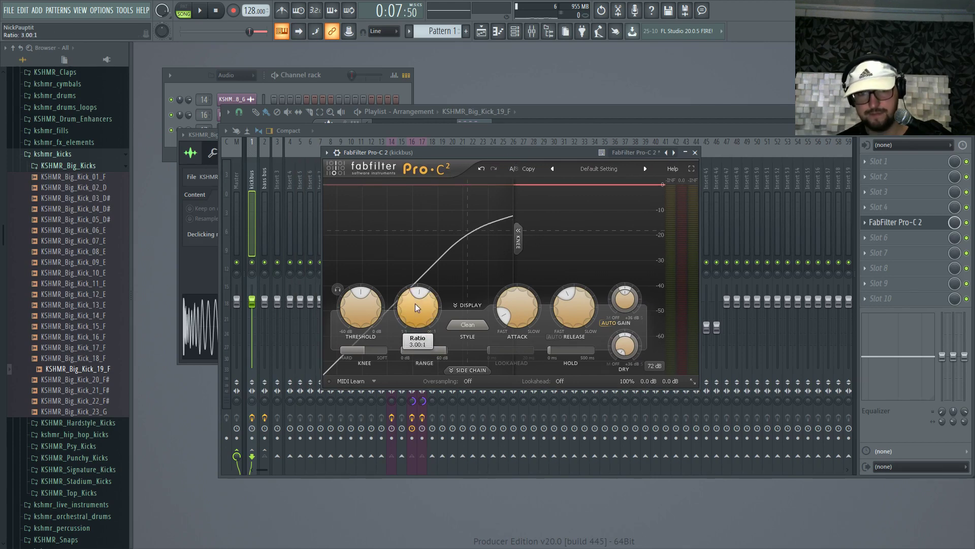
Step: Set the kickbus compressor's threshold to about -23 dB, attack to 0.82 ms and release to about 76 ms while auditioning
drag(359, 312, 432, 325)
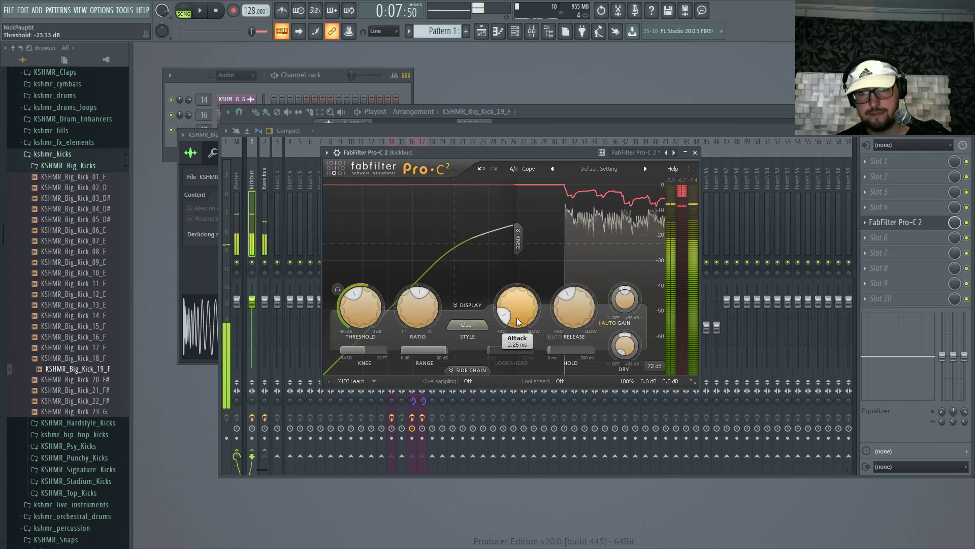
drag(517, 318, 529, 301)
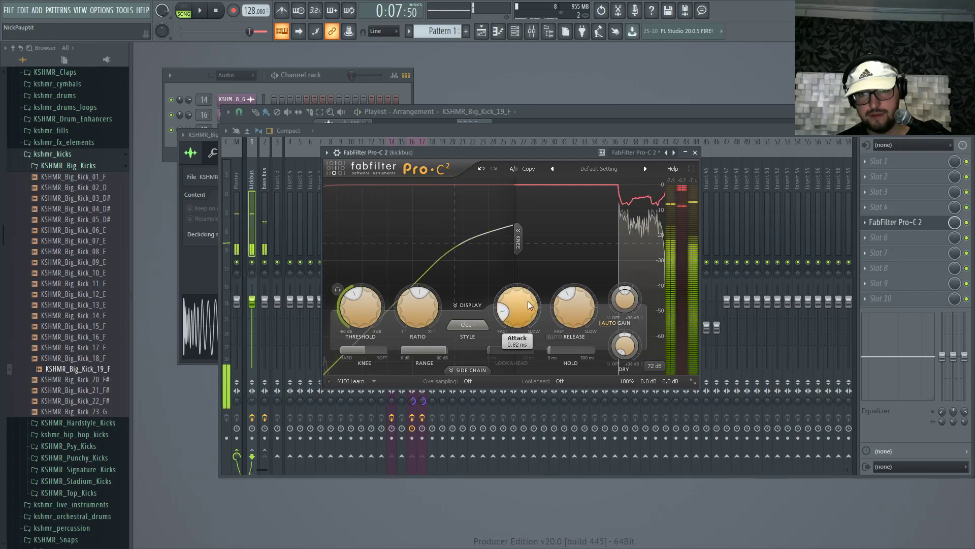
drag(569, 310, 558, 343)
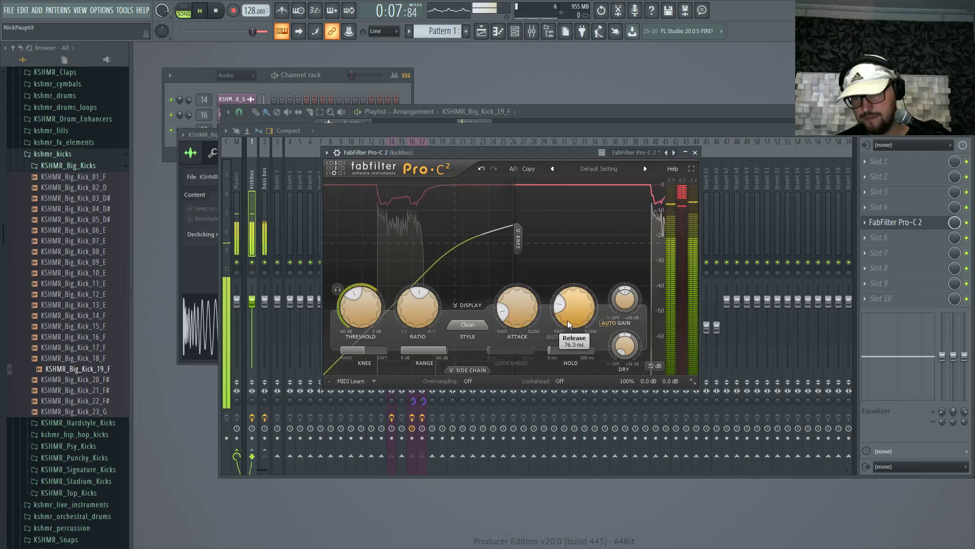
Step: Enable a 36 dB/oct low cut at 100 Hz in the compressor's side chain EQ, comparing it on and off during playback
click(473, 370)
scroll(465, 416, up, 2)
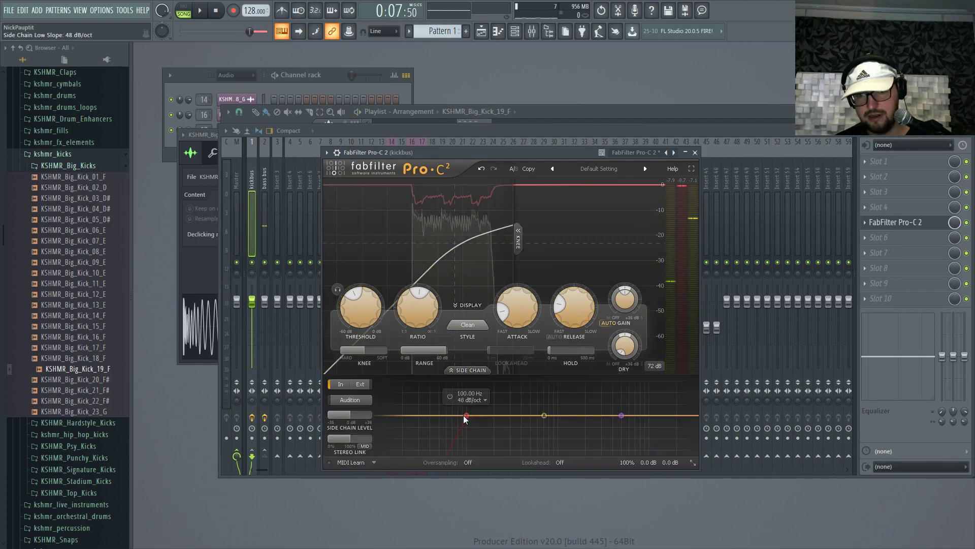
scroll(467, 416, down, 1)
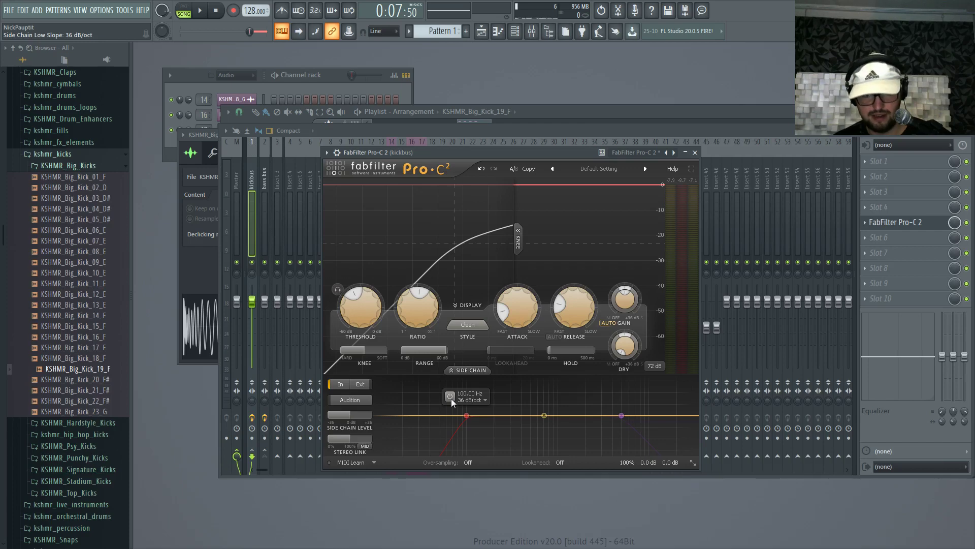
key(space)
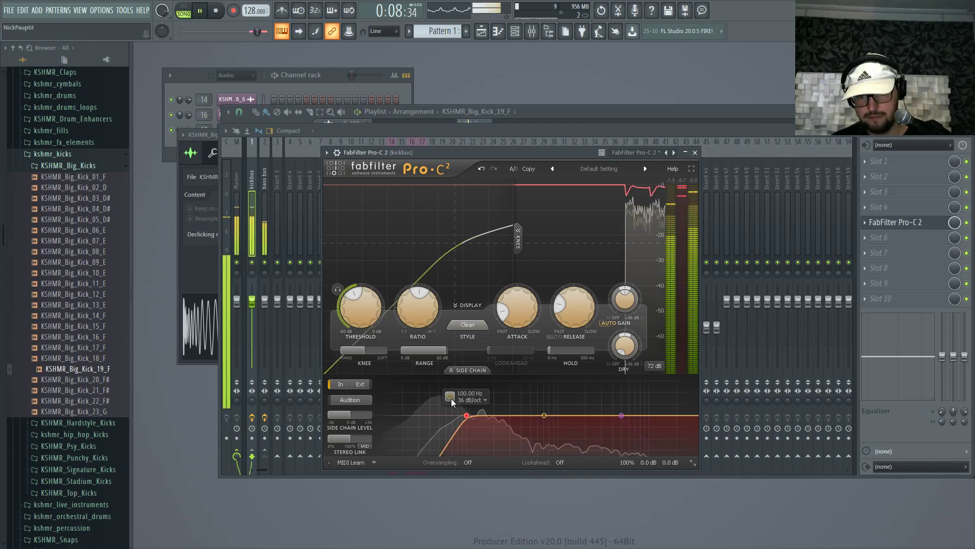
click(451, 399)
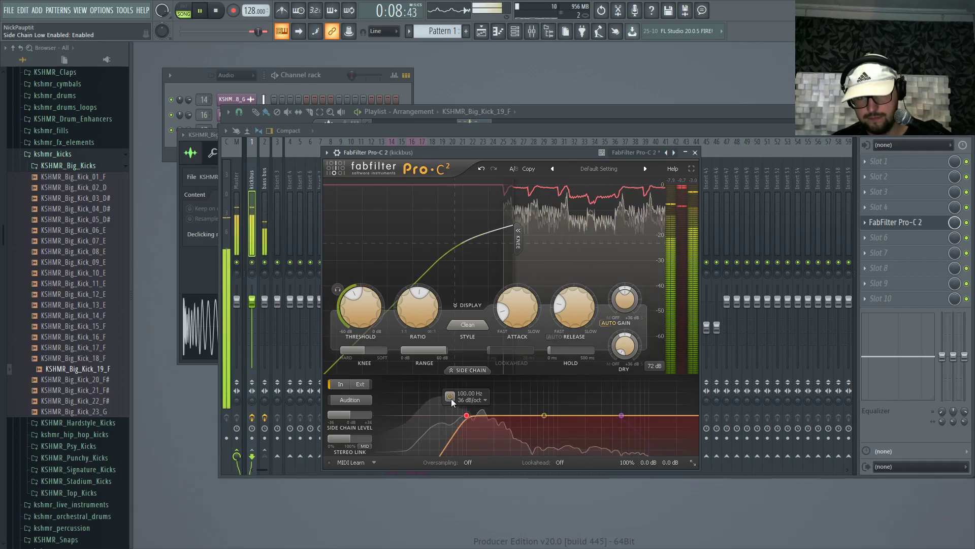
key(space)
key(space)
click(451, 398)
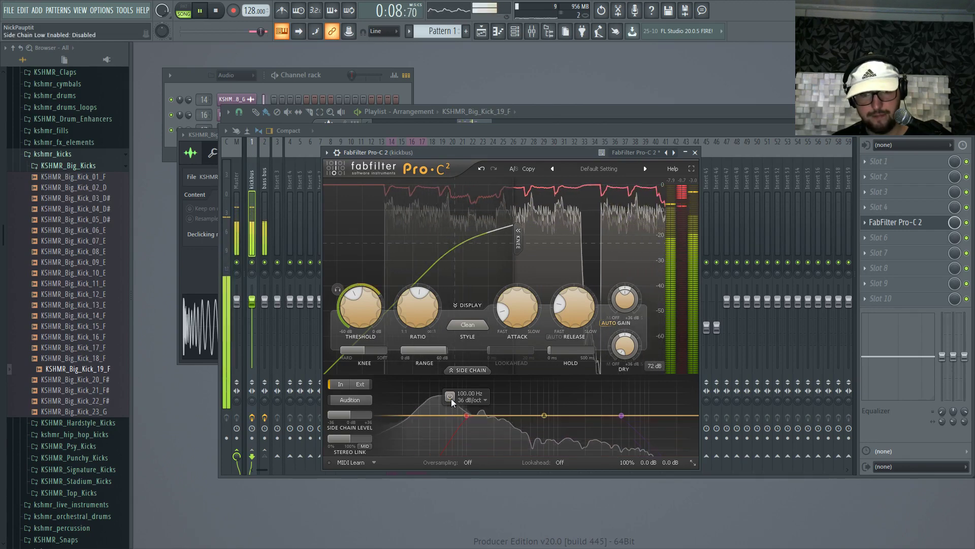
click(451, 399)
key(space)
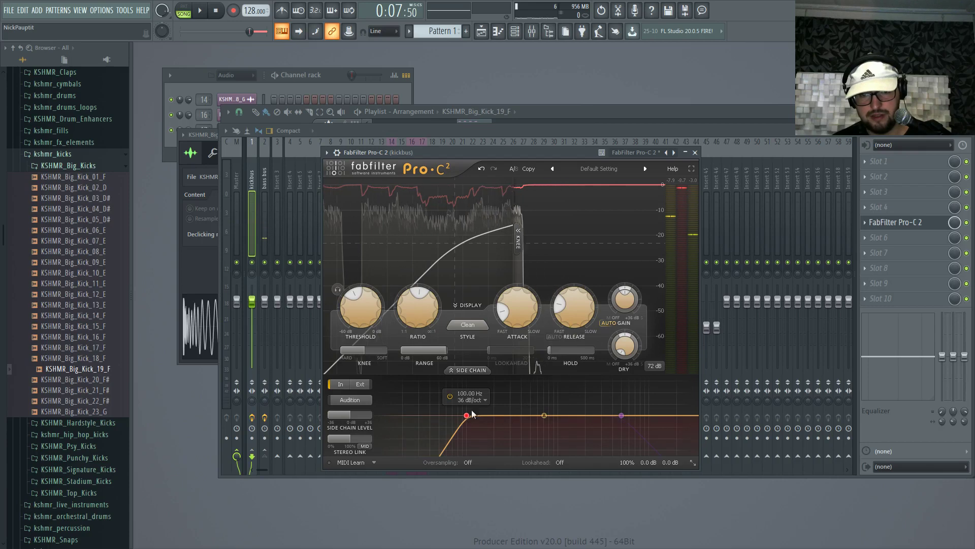
Step: Lower the side chain low cut to about 74.48 Hz with a 96 dB/oct slope, audition it and close the compressor
drag(467, 416, 454, 417)
scroll(458, 417, up, 3)
key(space)
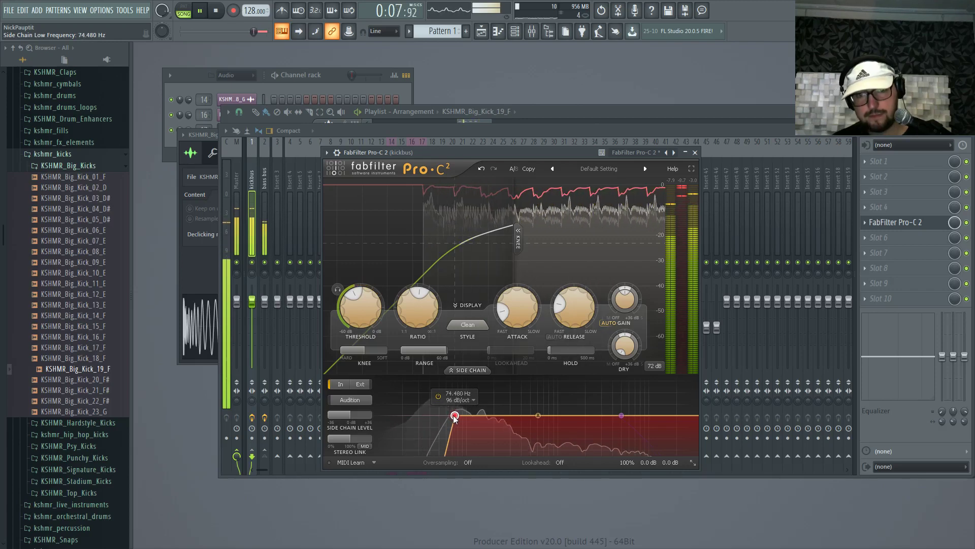
key(space)
click(695, 152)
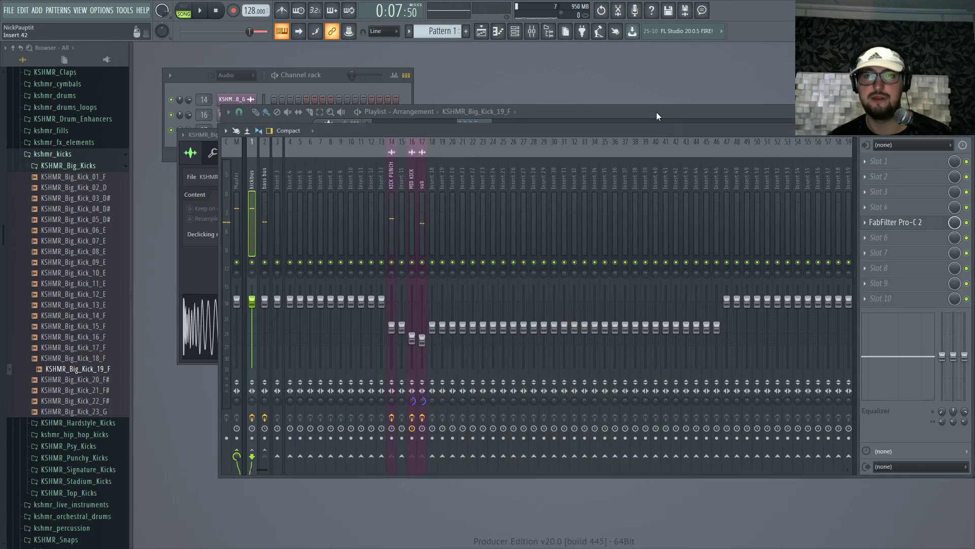
Step: Mute all kick clips on playlist tracks 3 and 4 and audition the punchy kick layer alone
click(655, 112)
scroll(640, 270, down, 2)
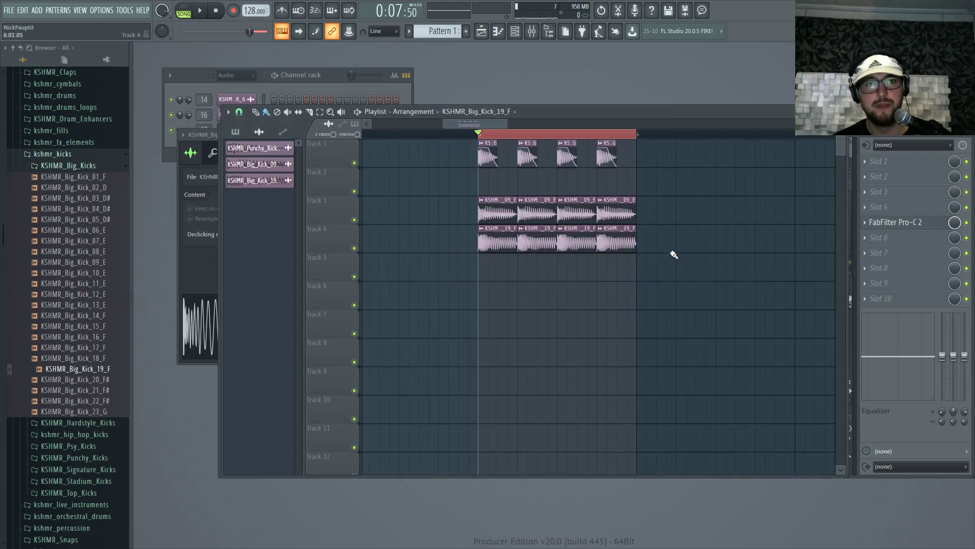
scroll(474, 216, down, 2)
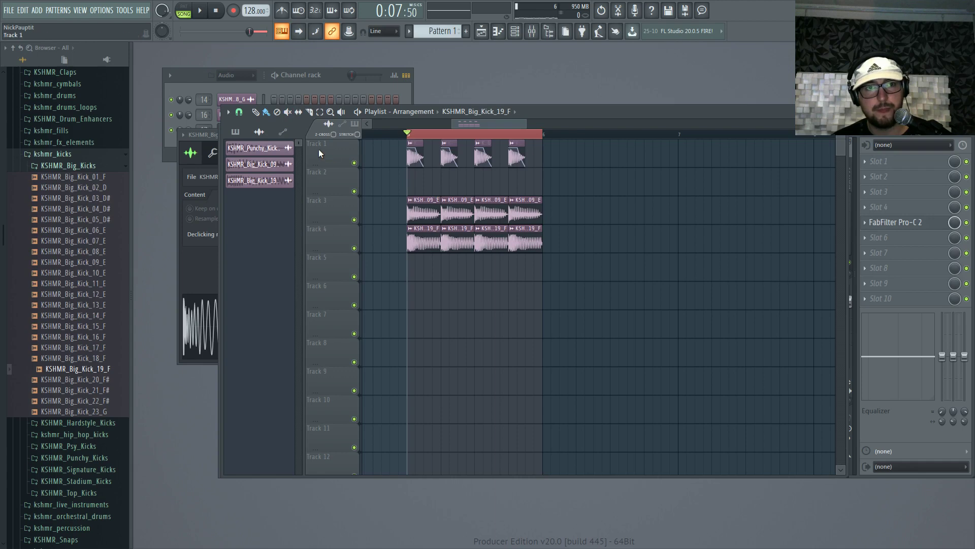
click(288, 113)
scroll(457, 218, up, 1)
drag(414, 214, 500, 215)
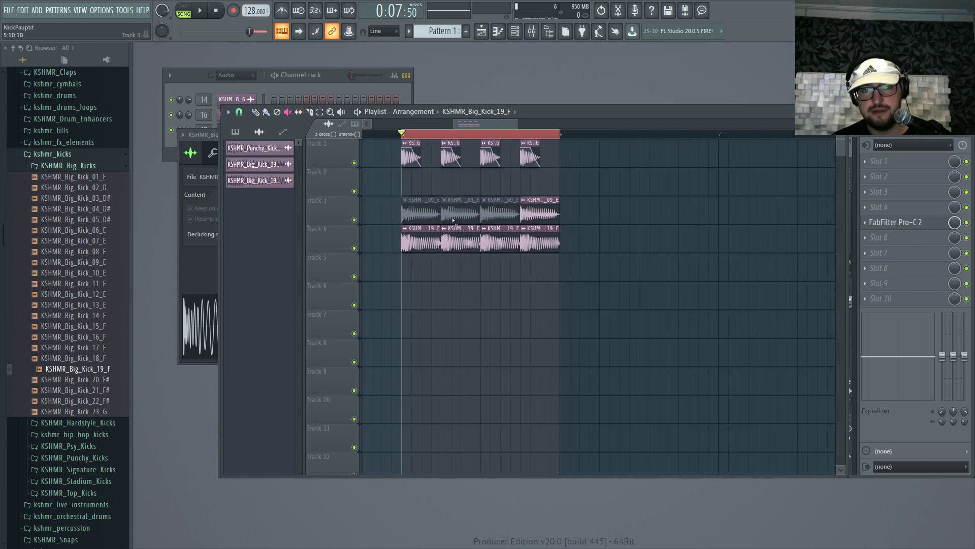
key(space)
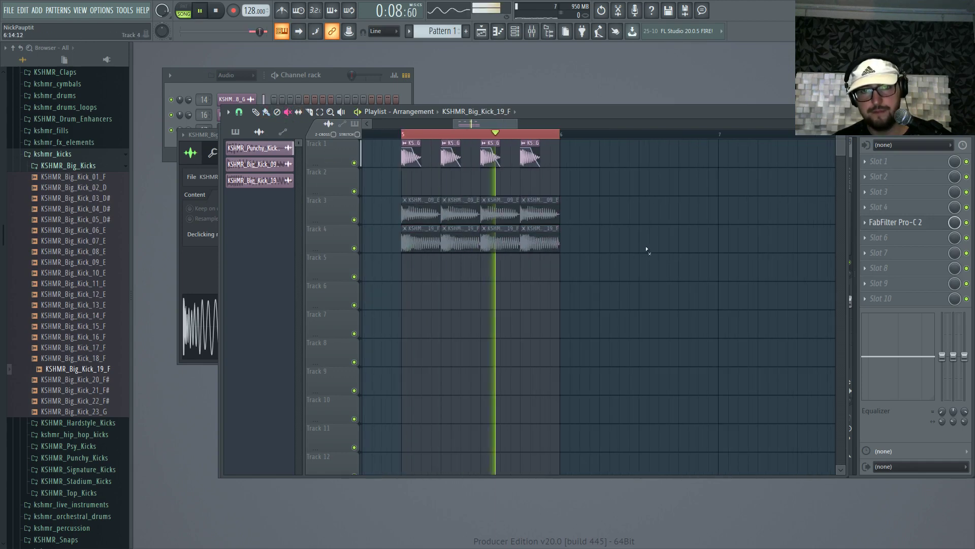
key(F9)
key(space)
click(554, 111)
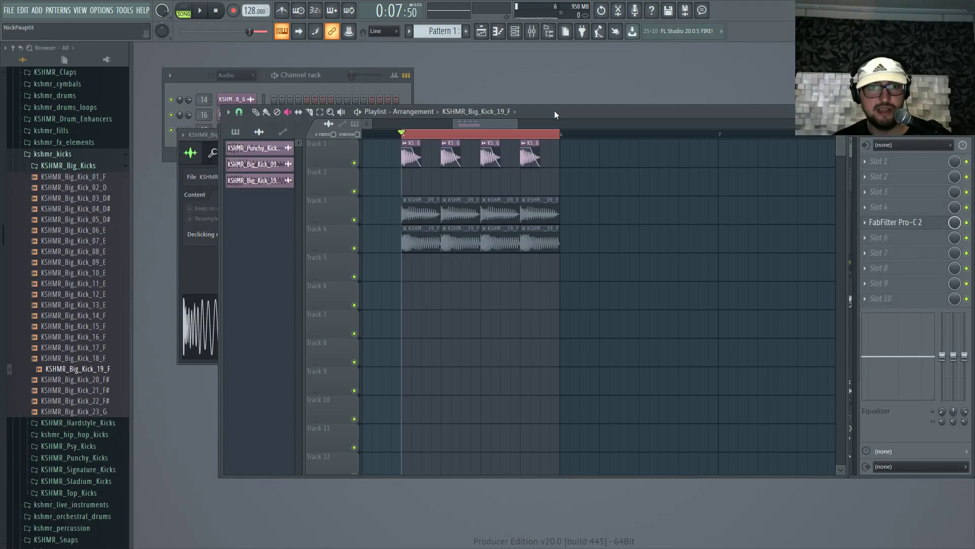
Step: Show the Unsorted channel group and replace the Kick channel with Sylenth1
click(289, 74)
click(235, 117)
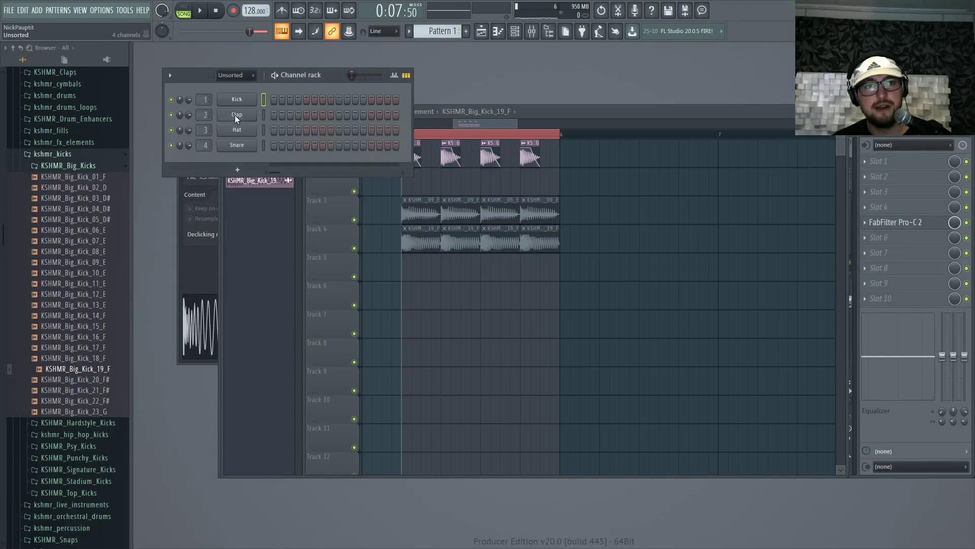
right_click(243, 102)
mouse_move(291, 184)
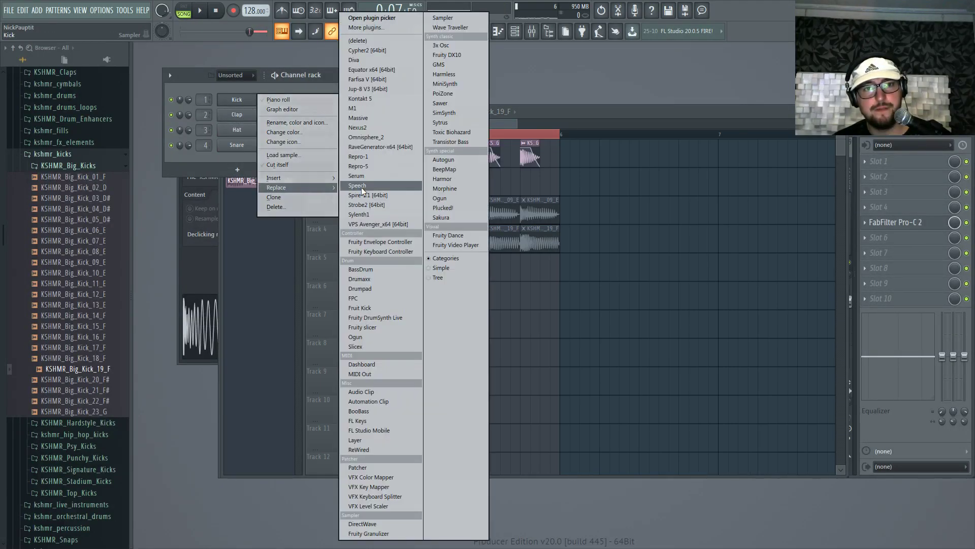
click(366, 213)
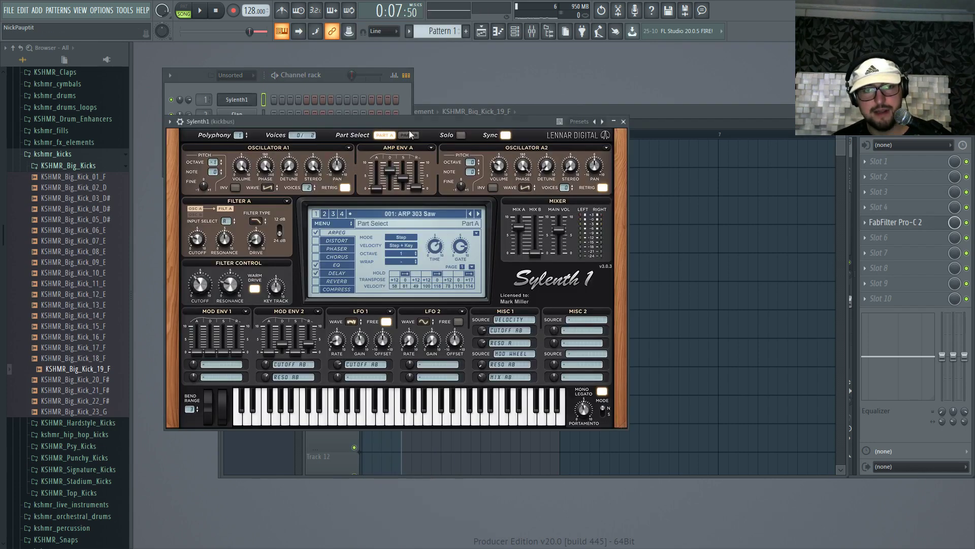
drag(364, 124, 449, 130)
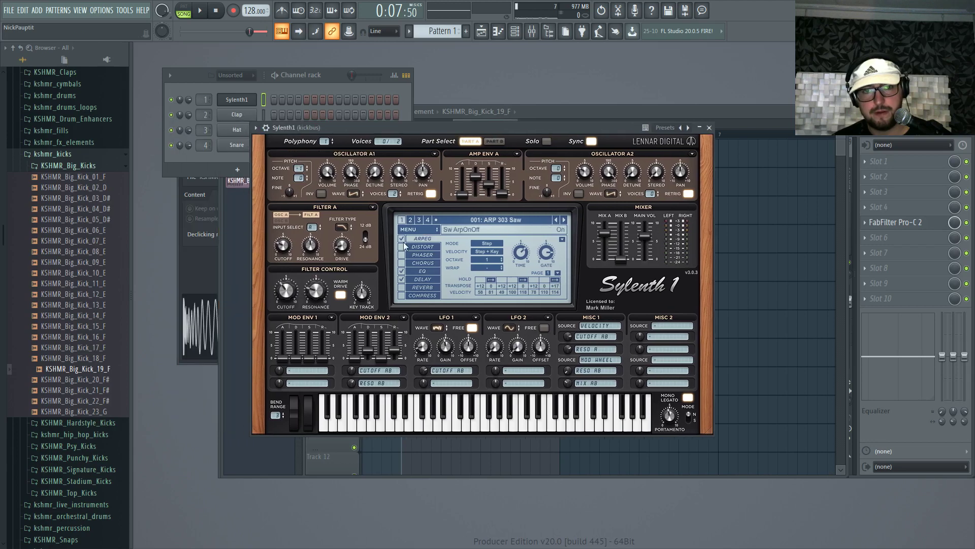
Step: Start from an Init preset in Sylenth1 and set oscillator A1 to a sine wave in a lower octave
click(408, 229)
mouse_move(420, 240)
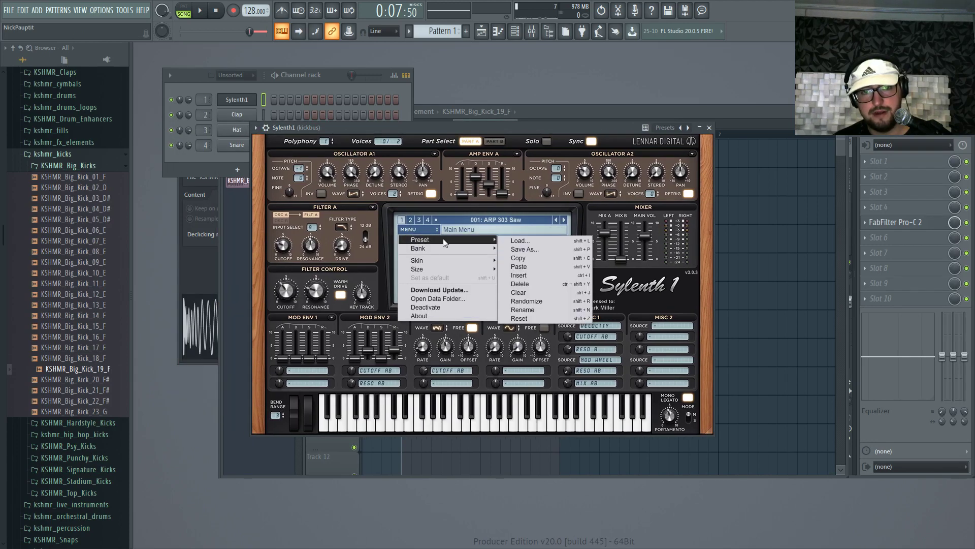
click(528, 277)
click(354, 194)
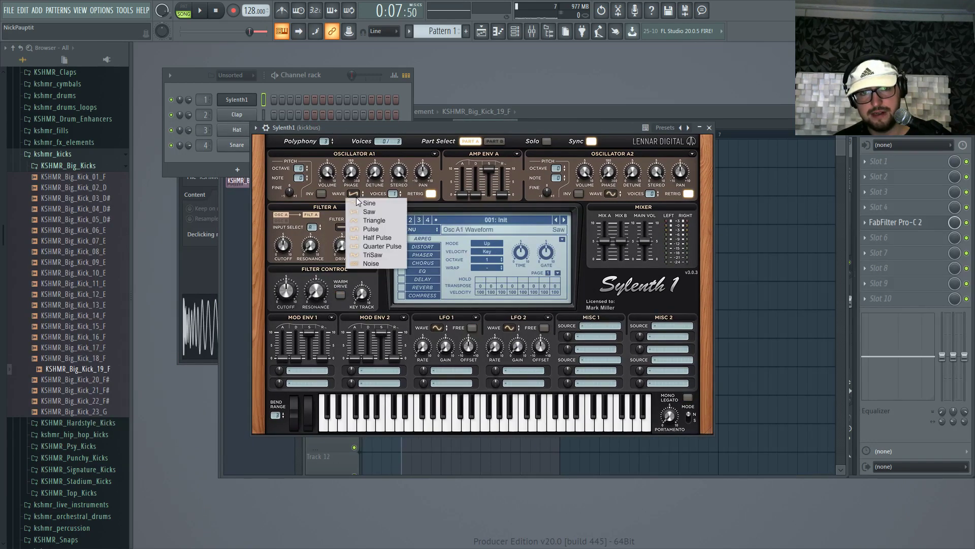
click(363, 205)
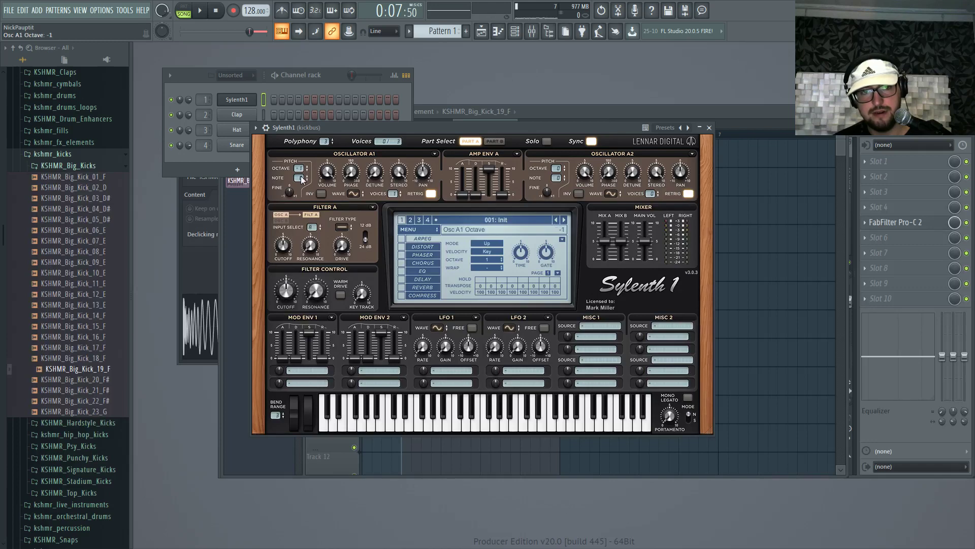
Step: Enable Sylenth1's OverDrive 1 distortion and raise the release of amp envelope A slightly
click(402, 248)
click(428, 249)
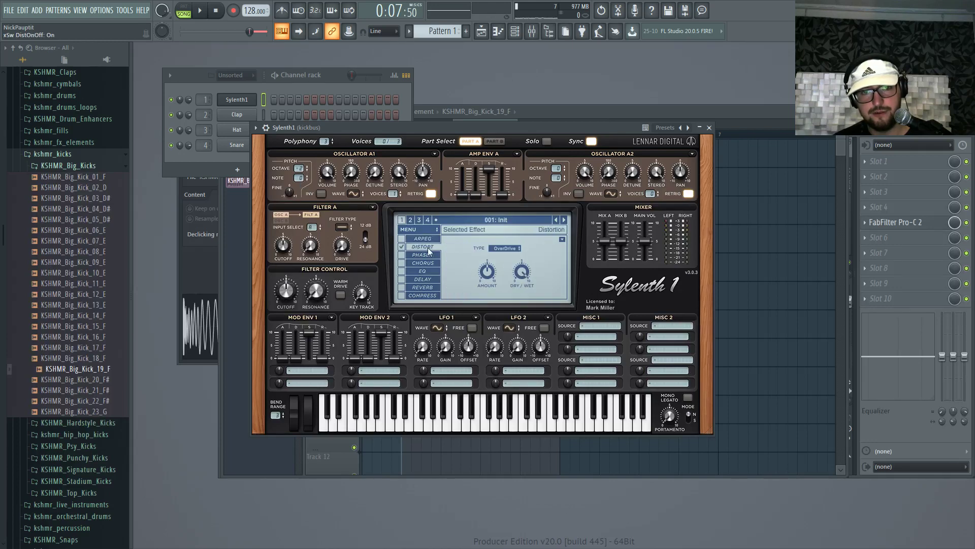
drag(501, 187, 506, 179)
Step: Link the Sylenth1 channel to mixer track 20 and load FabFilter Pro-Q 2 in its slot 1
key(F9)
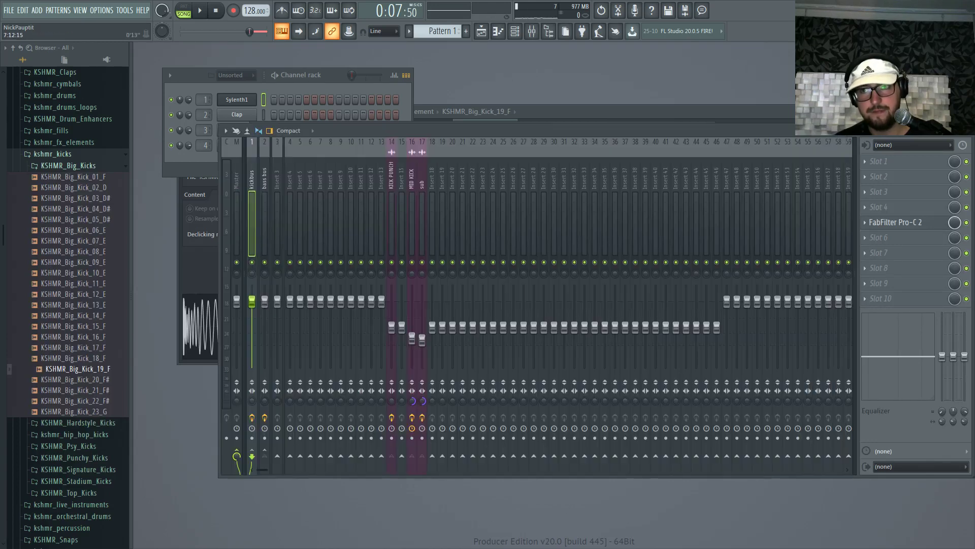
right_click(450, 188)
mouse_move(495, 219)
click(580, 222)
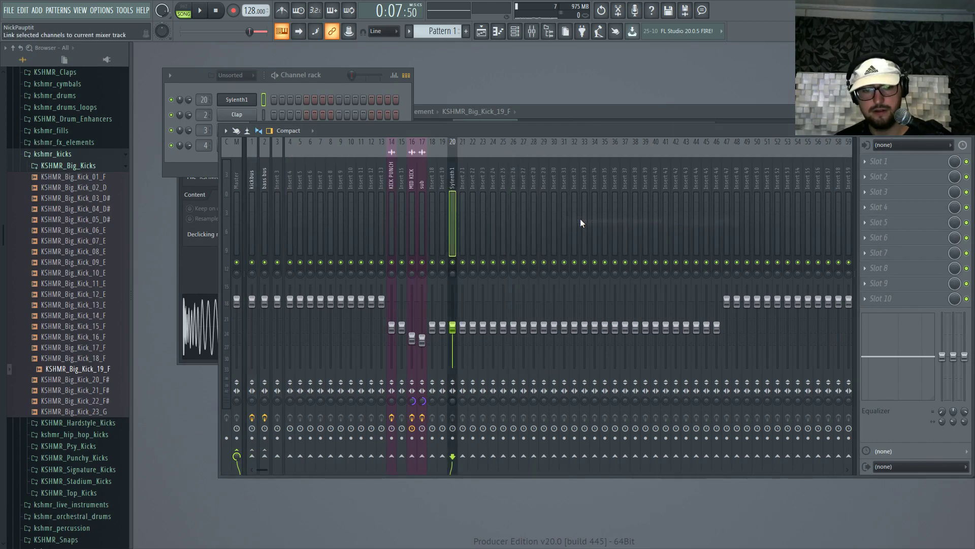
click(879, 161)
click(685, 161)
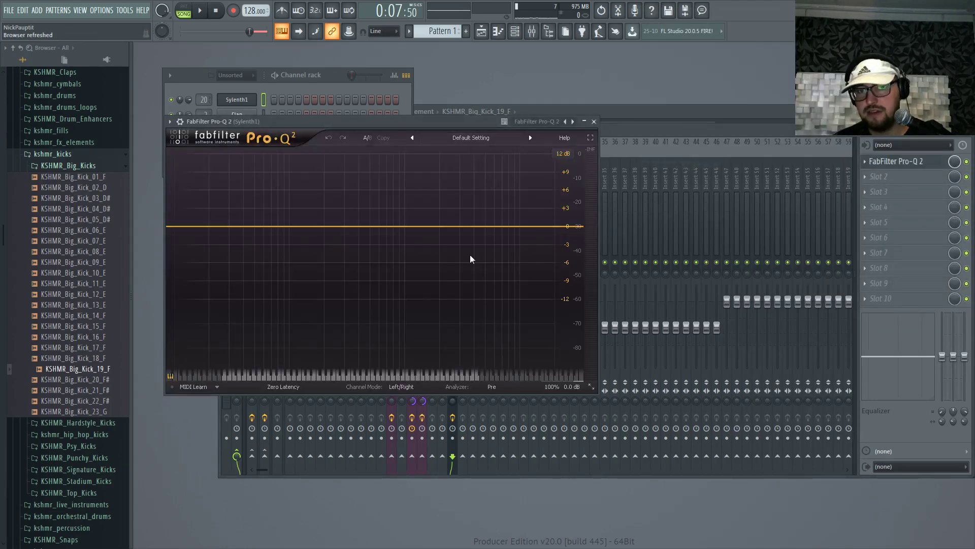
Step: Load the SUB preset in FabFilter Pro-Q 2 and set its high cut to 120 Hz
click(473, 138)
click(434, 419)
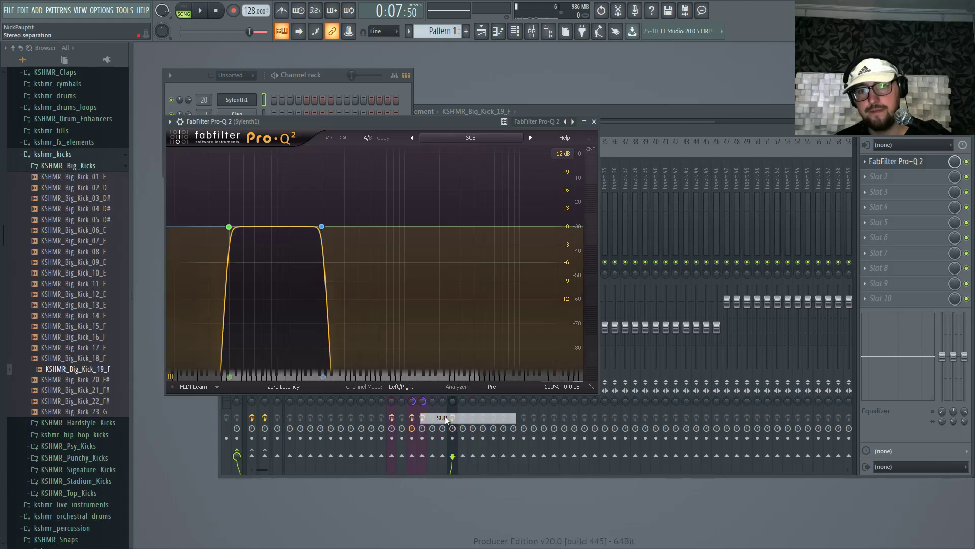
click(322, 226)
text(120)
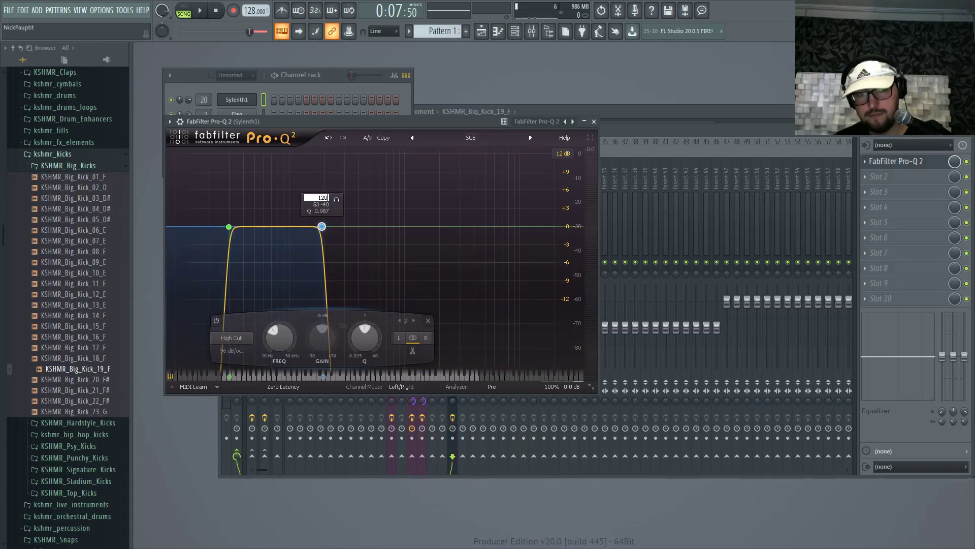
key(Return)
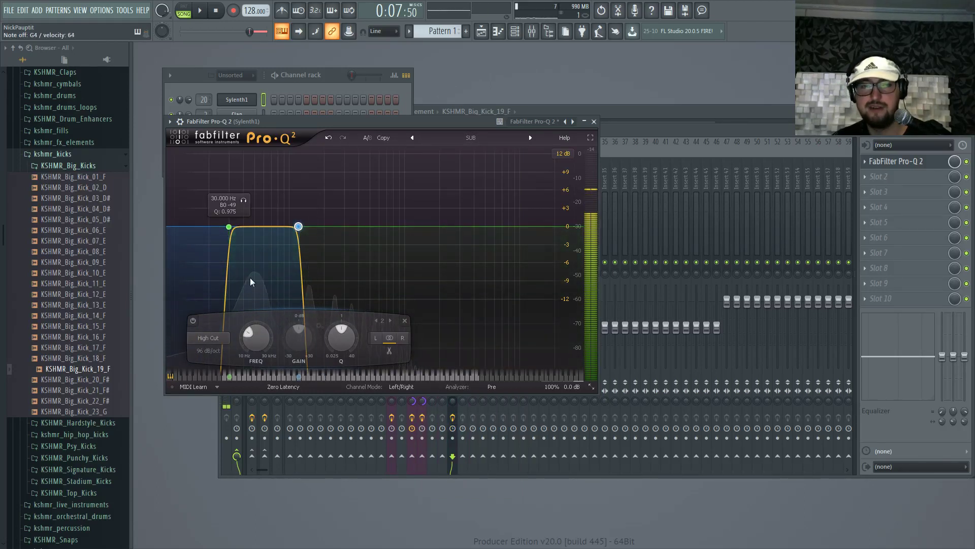
Step: Add a bell boost of about 2.35 dB near 49 Hz in Pro-Q 2 with a Q of about 1.65
drag(269, 226, 257, 218)
scroll(257, 218, up, 3)
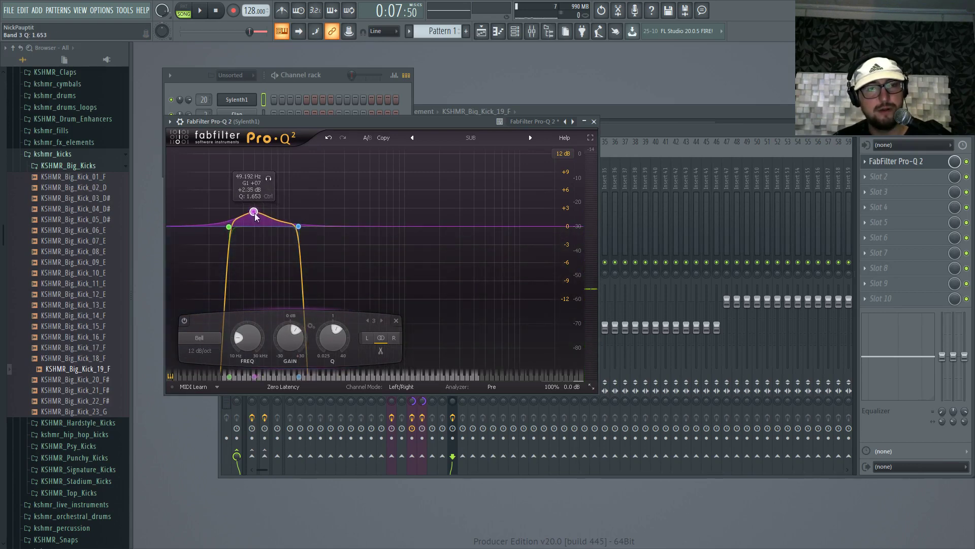
click(635, 128)
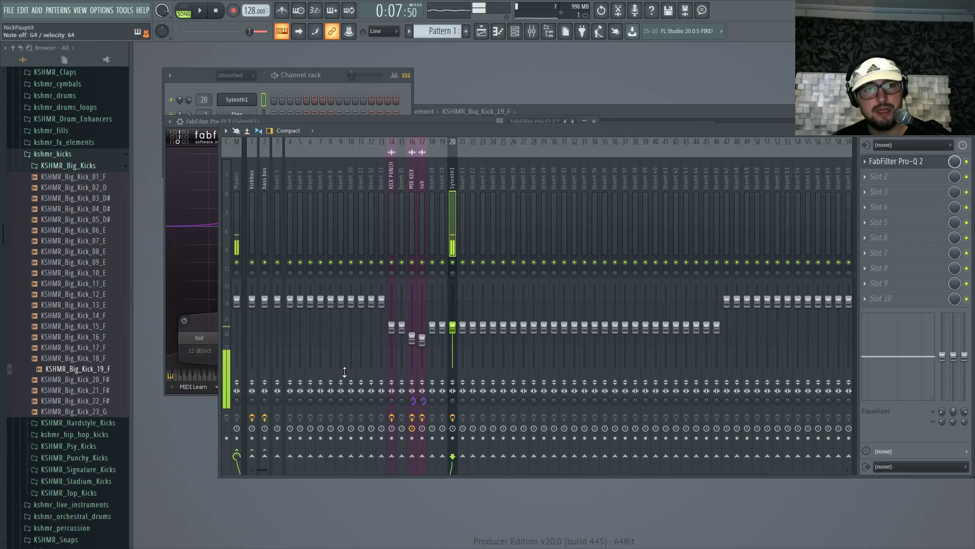
Step: Route mixer track 20 only to the bass bus and load Decapitator in slot 1, ahead of the EQ in slot 3
right_click(270, 459)
click(302, 471)
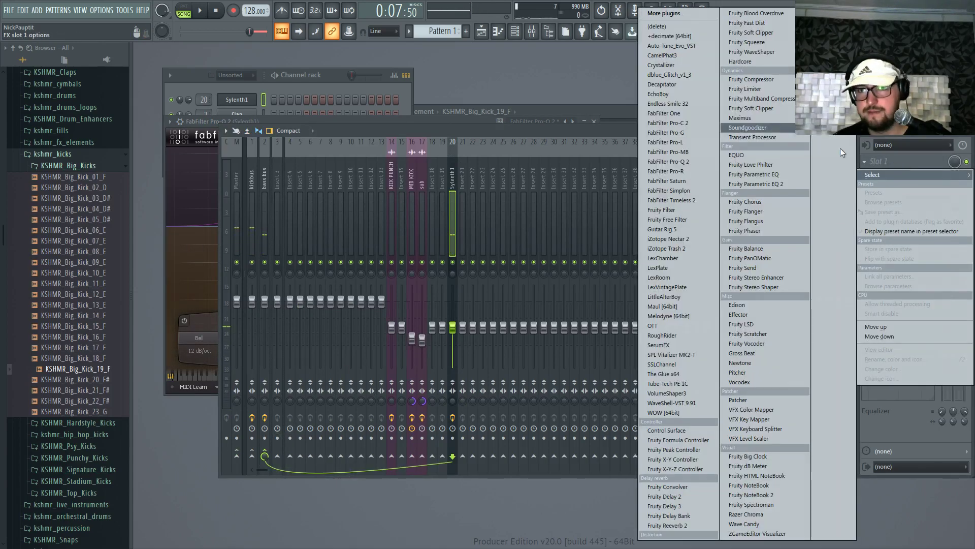
click(865, 161)
click(665, 84)
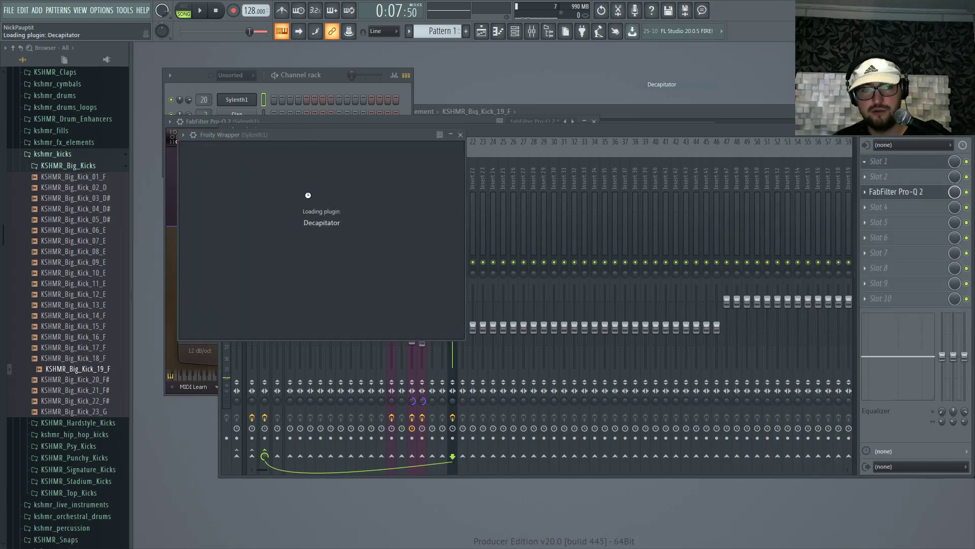
Step: Adjust Decapitator's saturation settings and lower the Sylenth1 mixer track's fader
drag(252, 252, 252, 245)
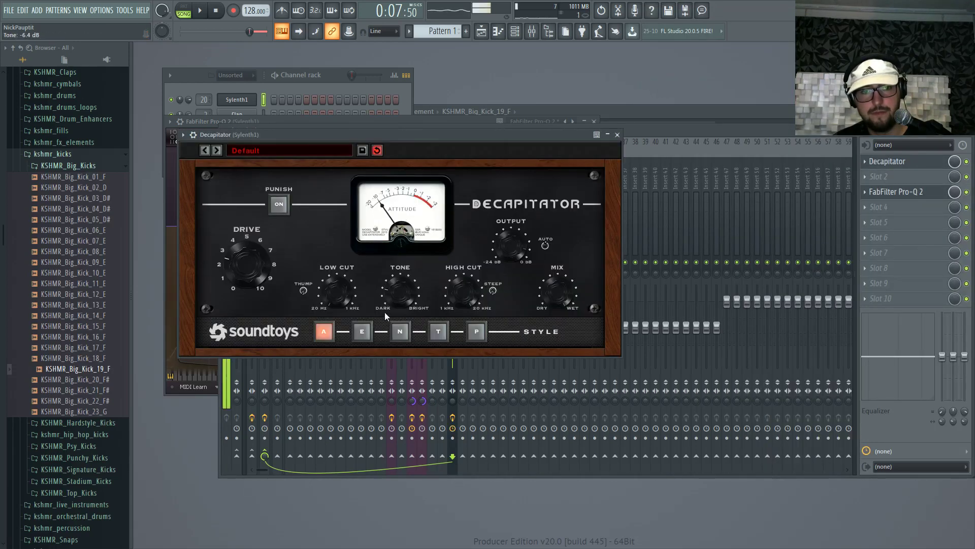
click(683, 131)
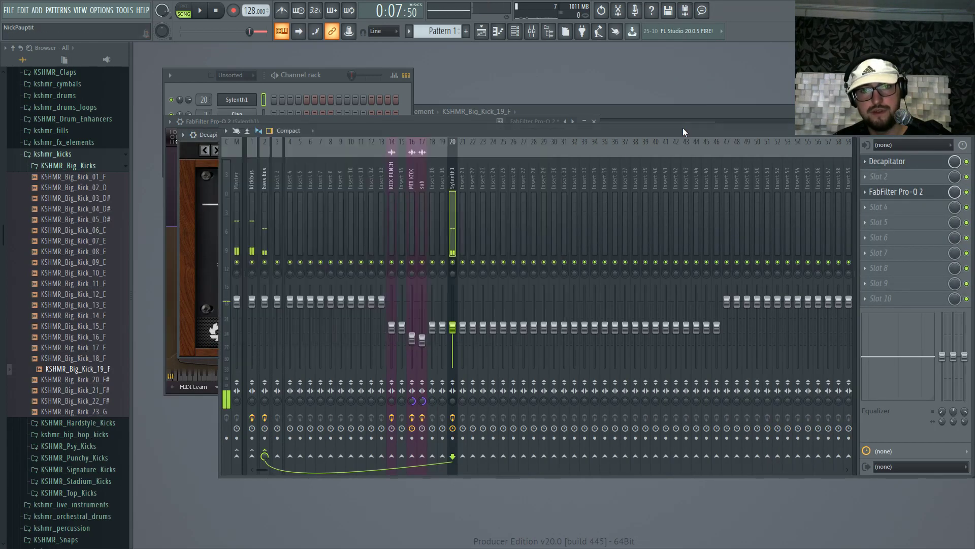
click(925, 161)
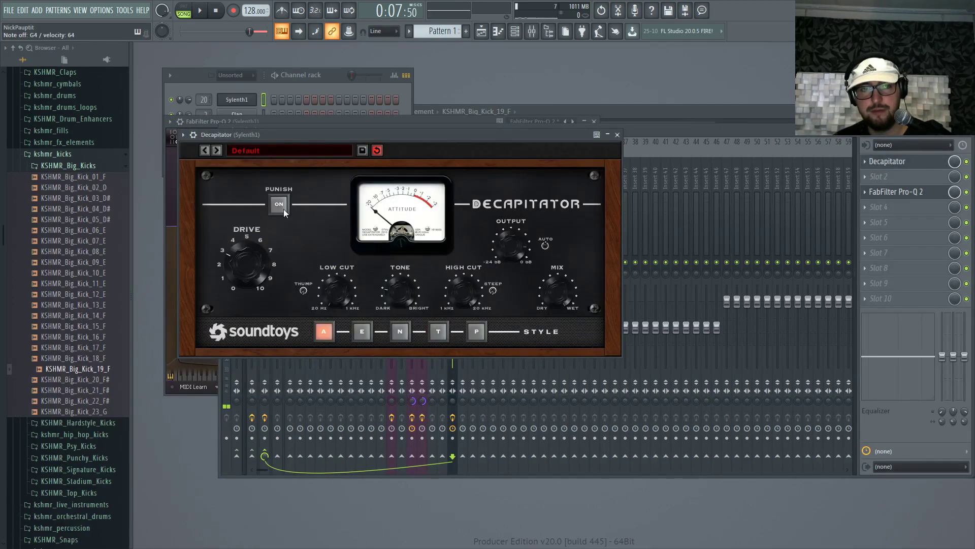
click(663, 130)
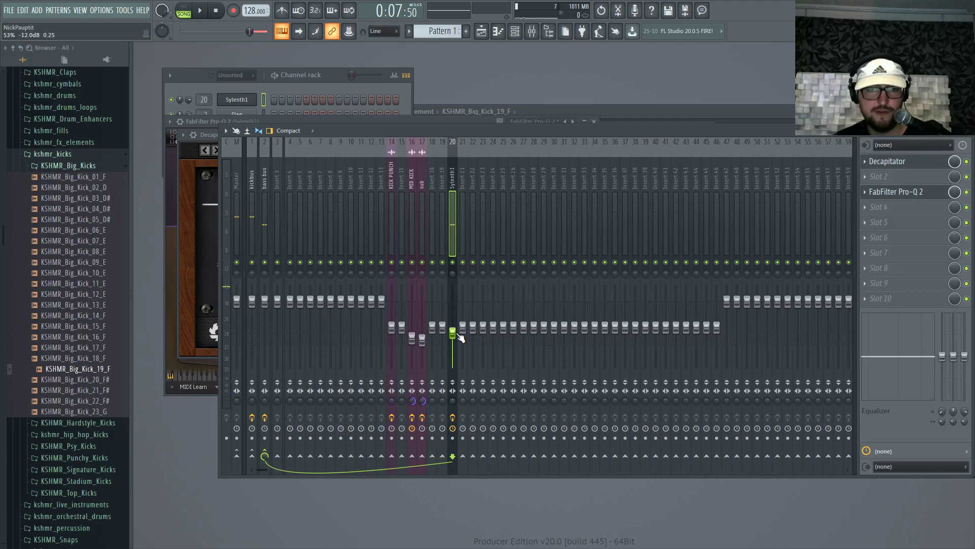
Step: Add four consecutive one-beat G4 notes across bar 1 in the Sylenth1 piano roll
key(F6)
right_click(253, 98)
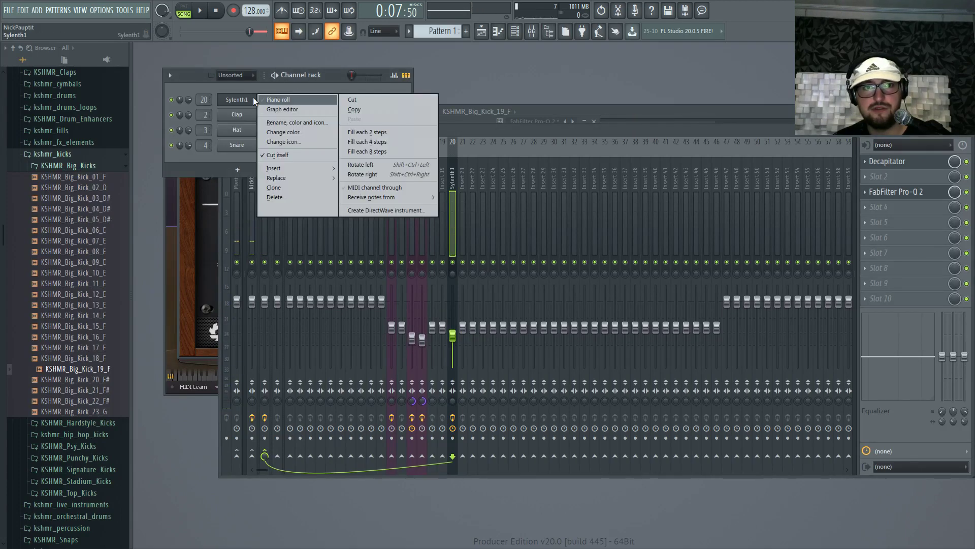
click(278, 100)
click(376, 238)
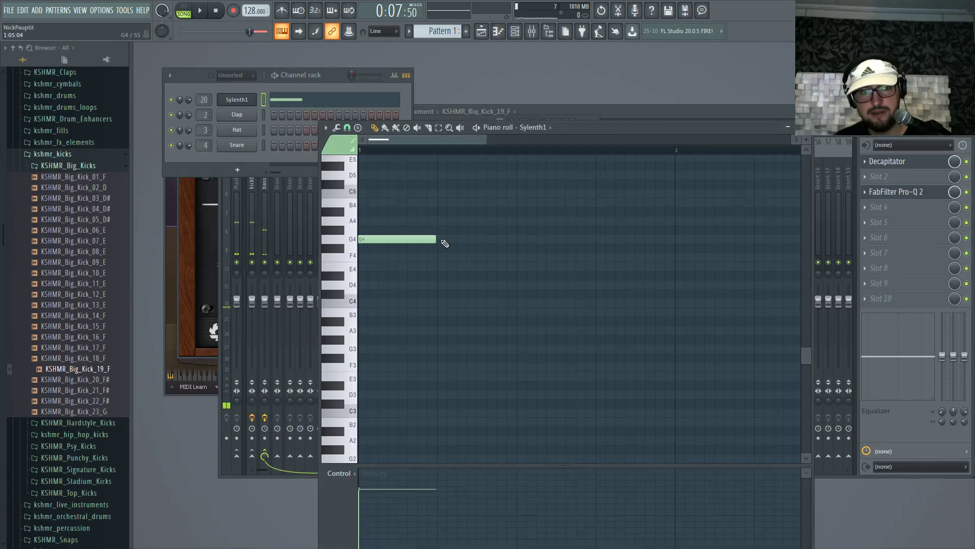
click(445, 240)
click(526, 240)
click(609, 240)
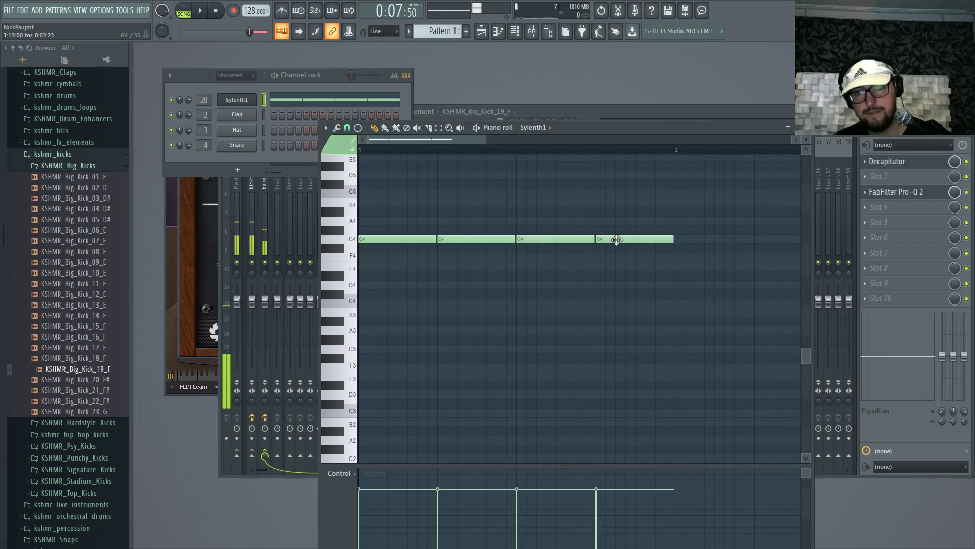
Step: Place Pattern 1 on playlist Track 5 at bar 5, beneath the kick clips, leaving Track 2 empty
key(F5)
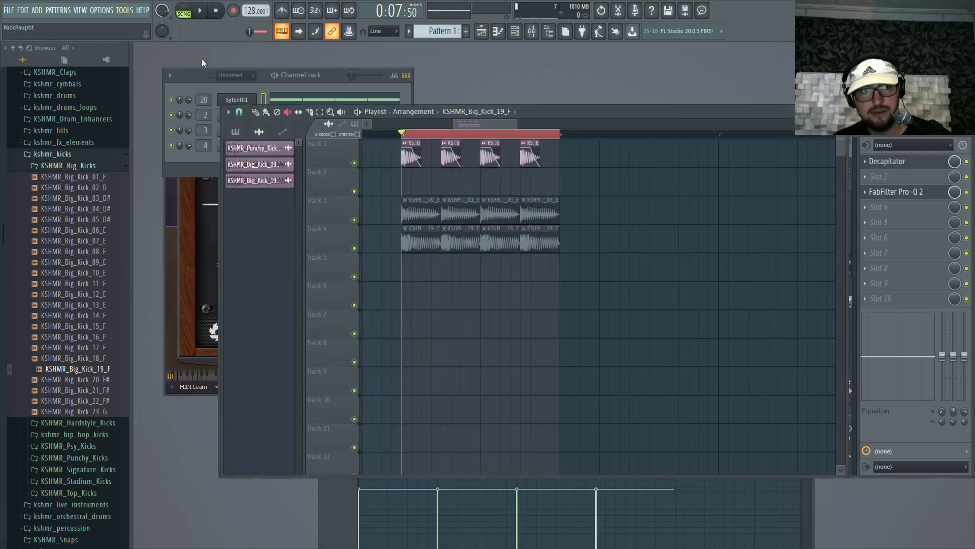
drag(409, 184, 549, 183)
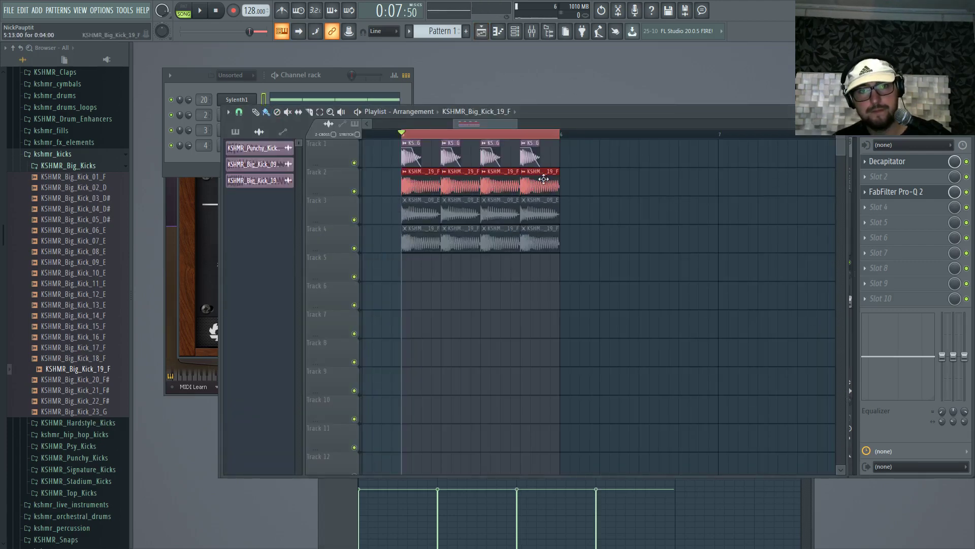
key(Delete)
click(446, 32)
click(415, 271)
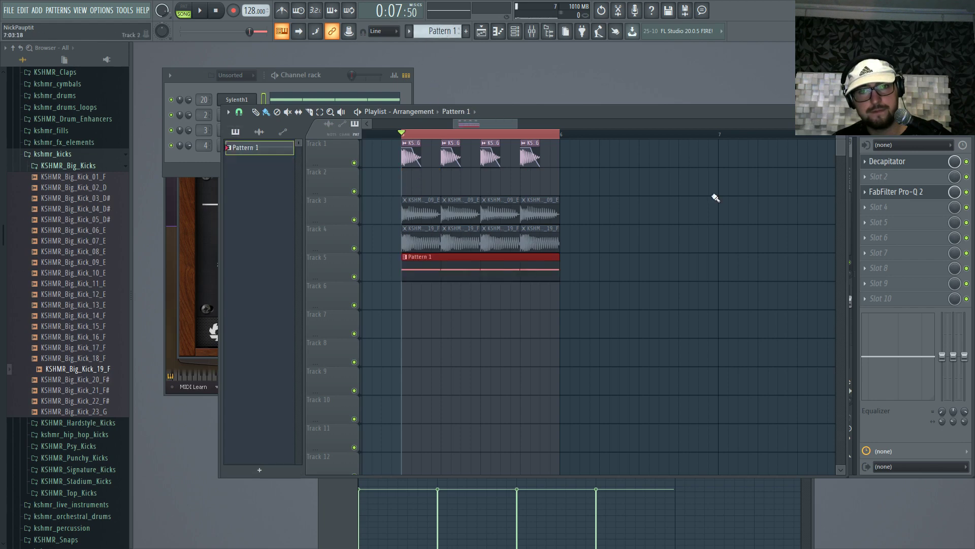
Step: Play the arrangement and lower the Sylenth1 mixer fader a little to balance it against the kick
key(F9)
key(space)
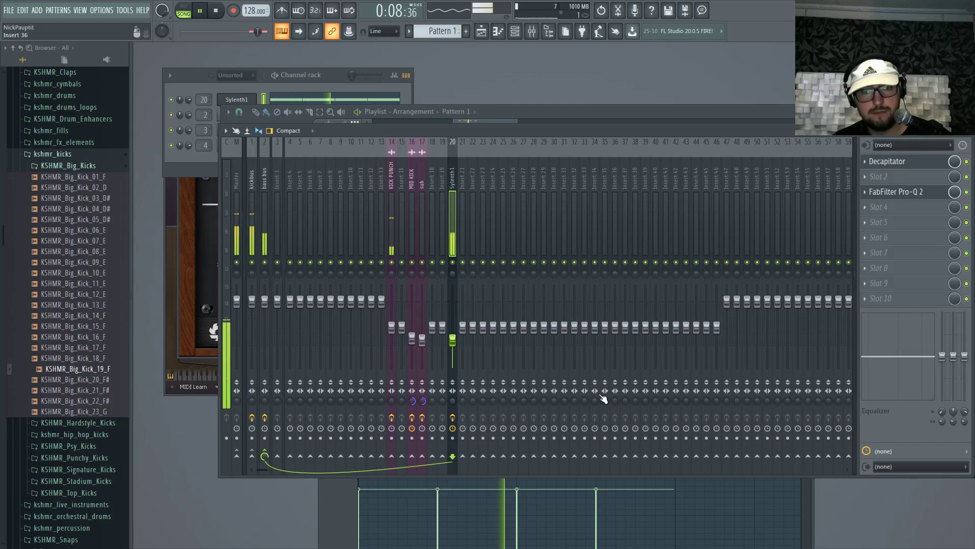
key(space)
Step: Move the final fade-out point slightly earlier in the bass bus's VolumeShaper3 curve and audition the Sylenth1 notes
click(264, 177)
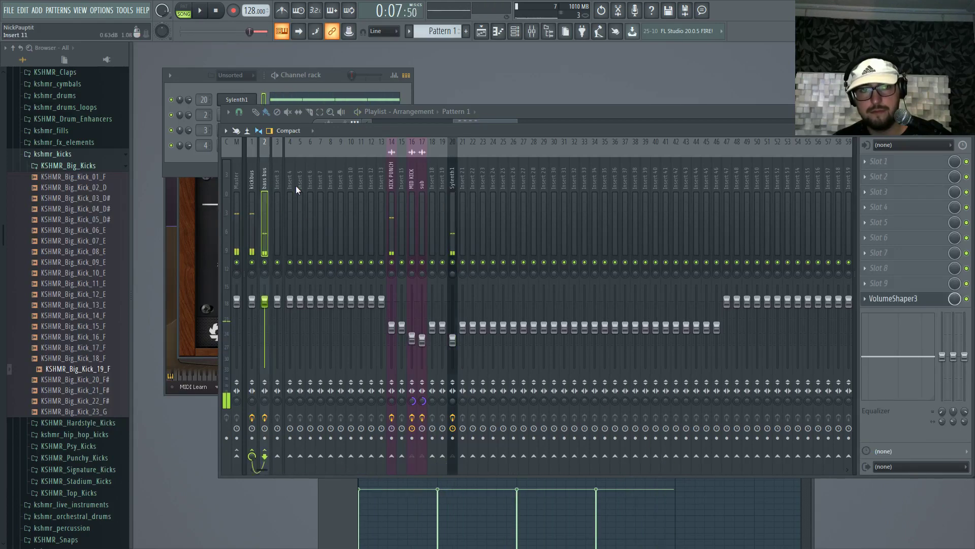
click(897, 301)
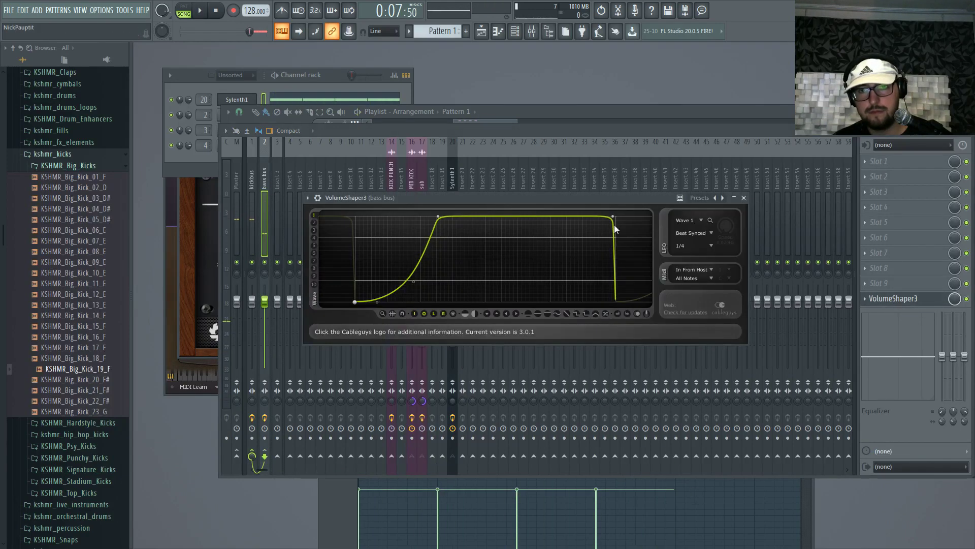
key(F7)
key(space)
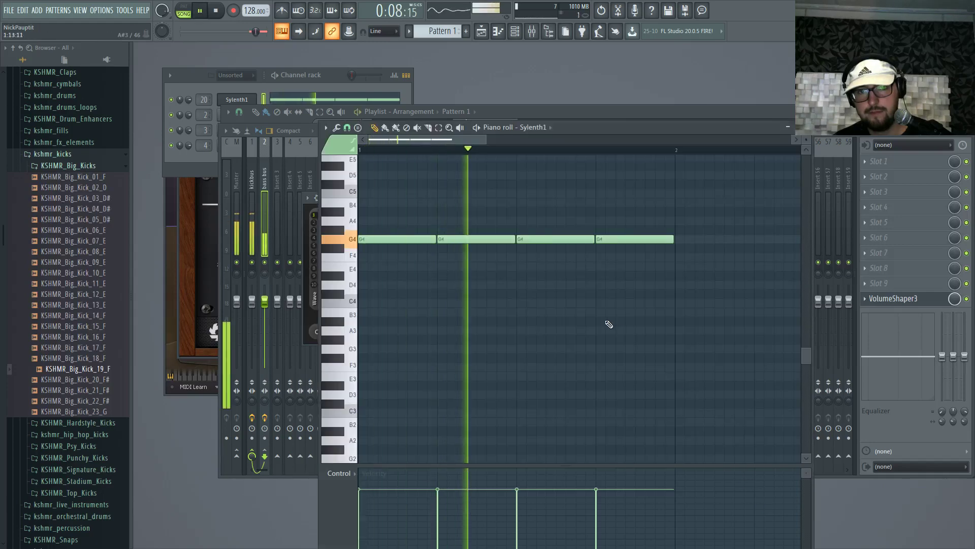
key(space)
key(F7)
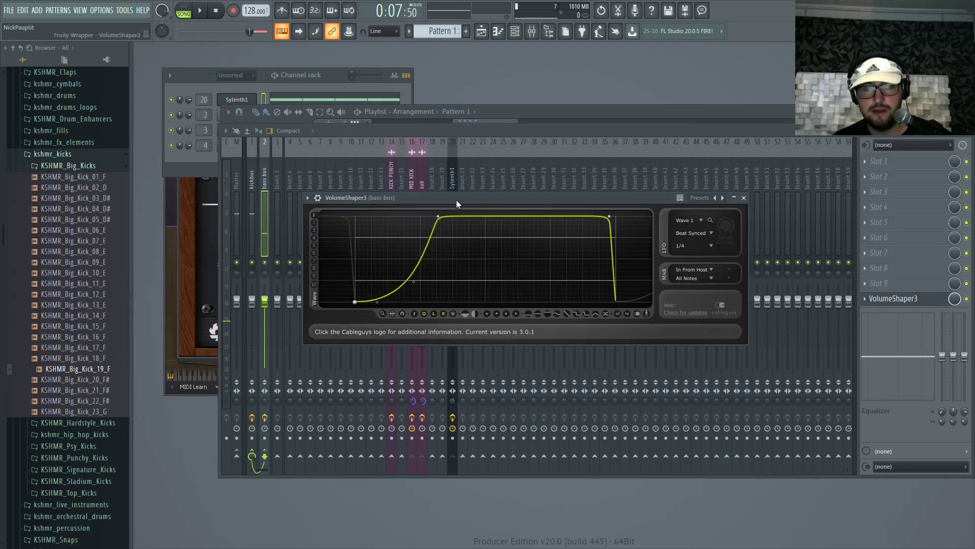
key(Escape)
Step: Replace the Clap channel with Serum and move its window clear of the channel list
click(503, 108)
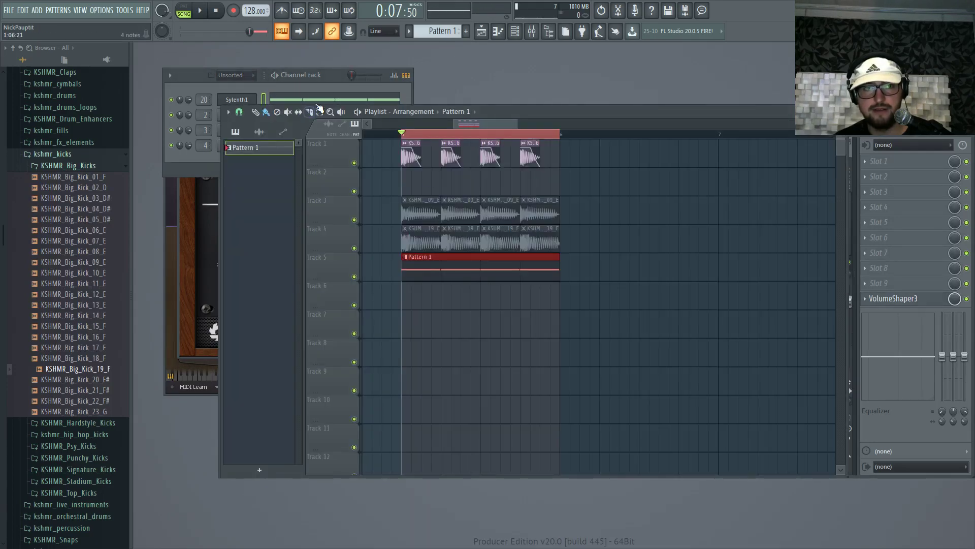
key(F6)
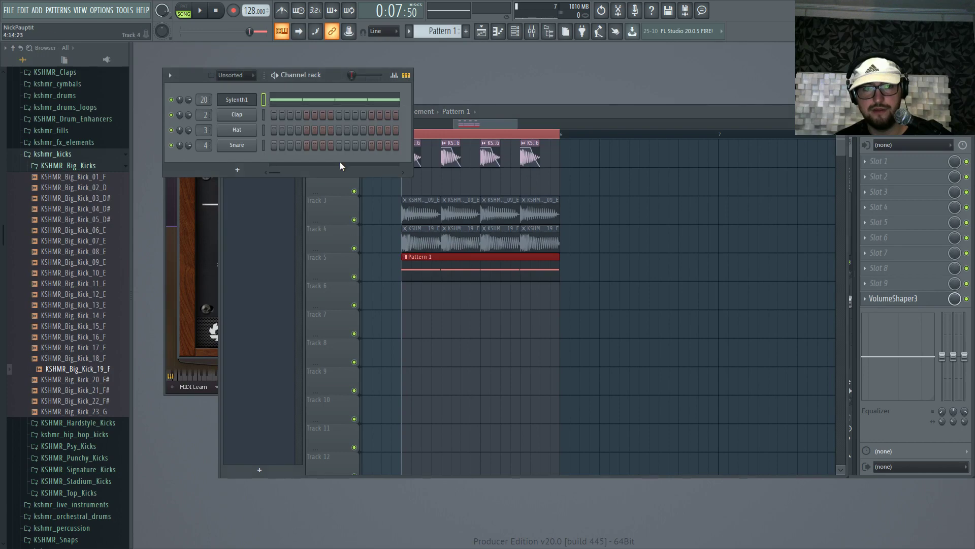
right_click(243, 119)
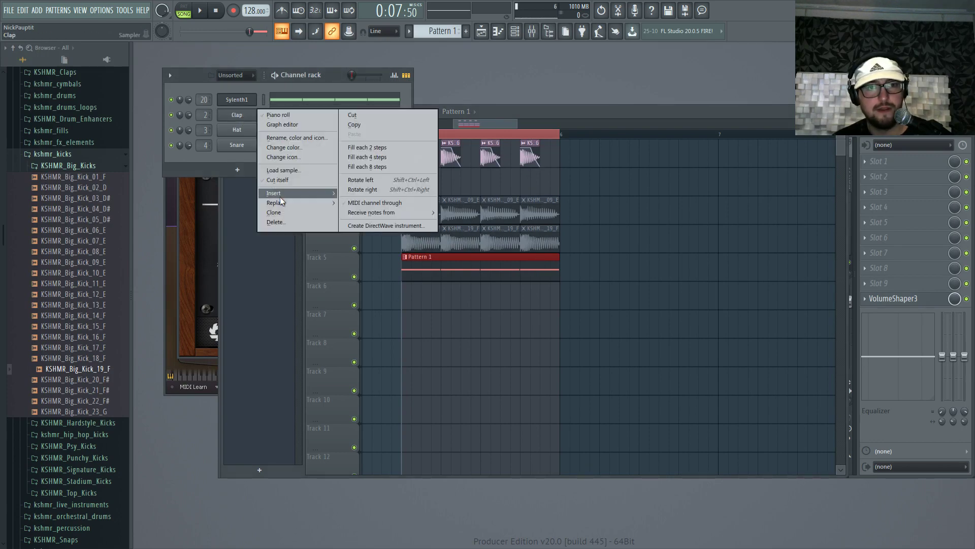
mouse_move(283, 202)
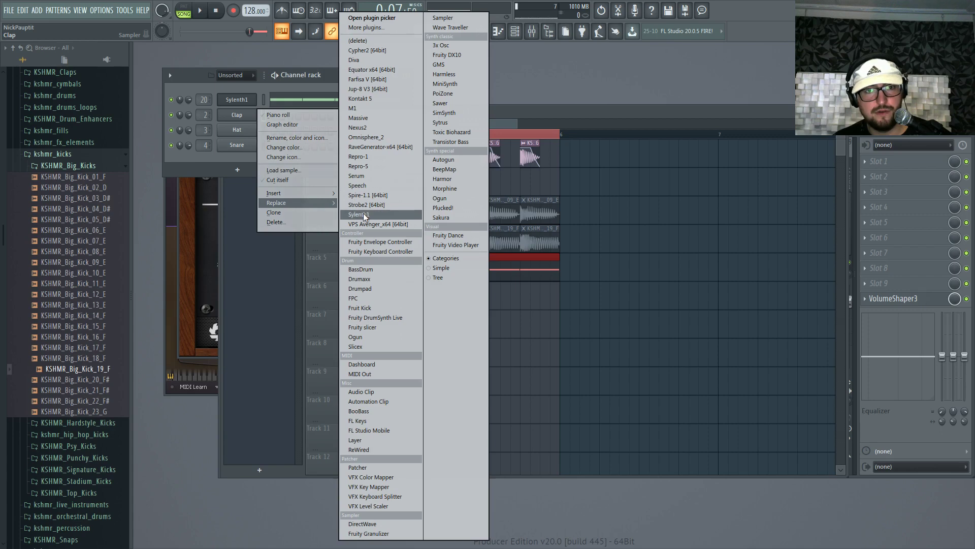
click(362, 176)
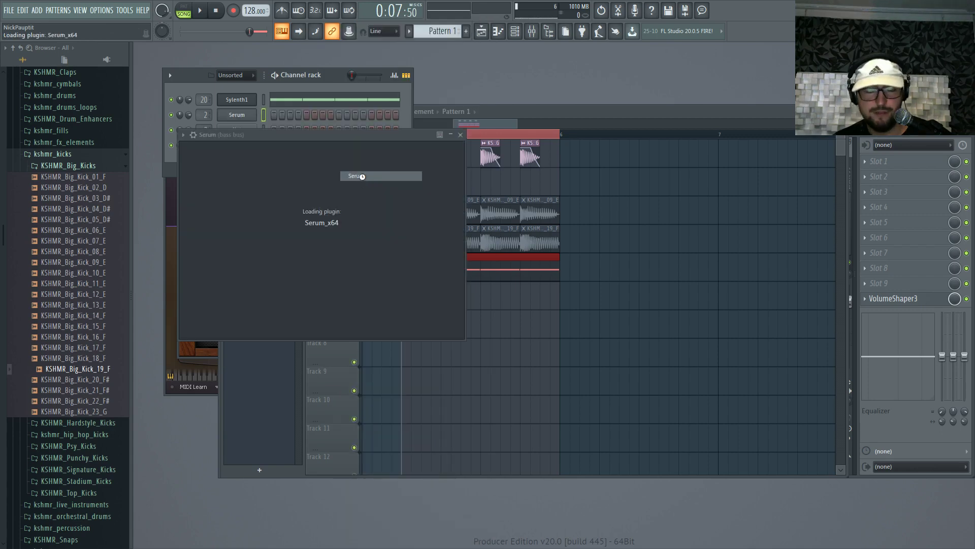
drag(352, 136, 485, 142)
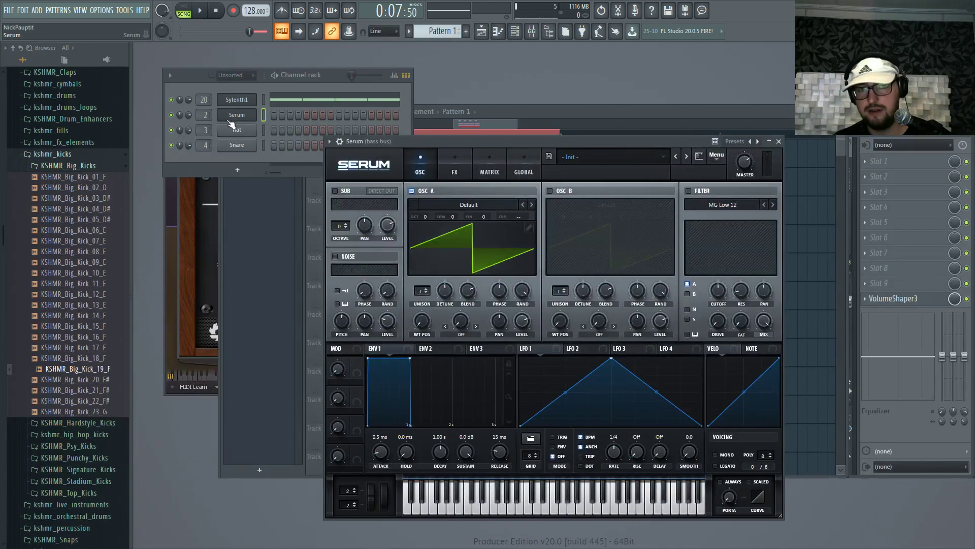
Step: Load the BA GHOST CRAY preset in Serum
click(605, 160)
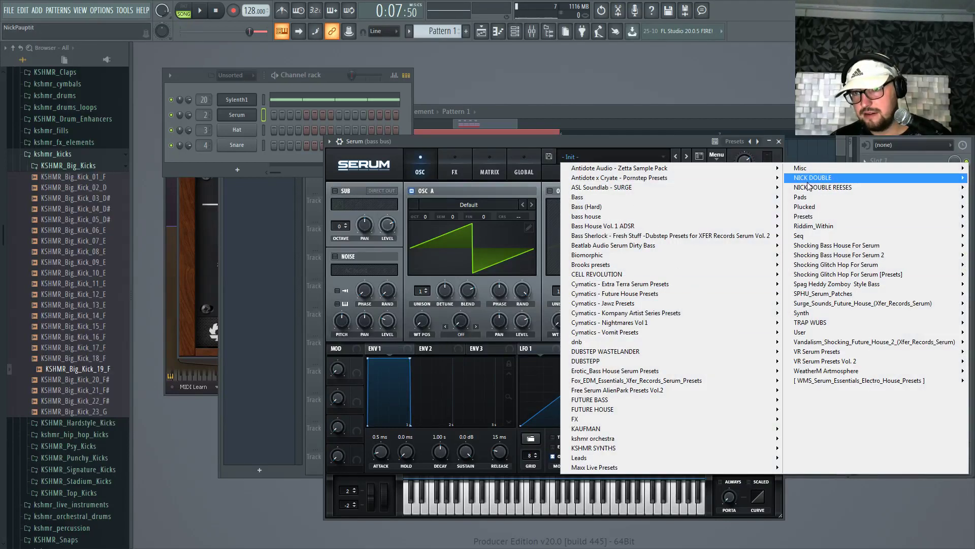
mouse_move(809, 179)
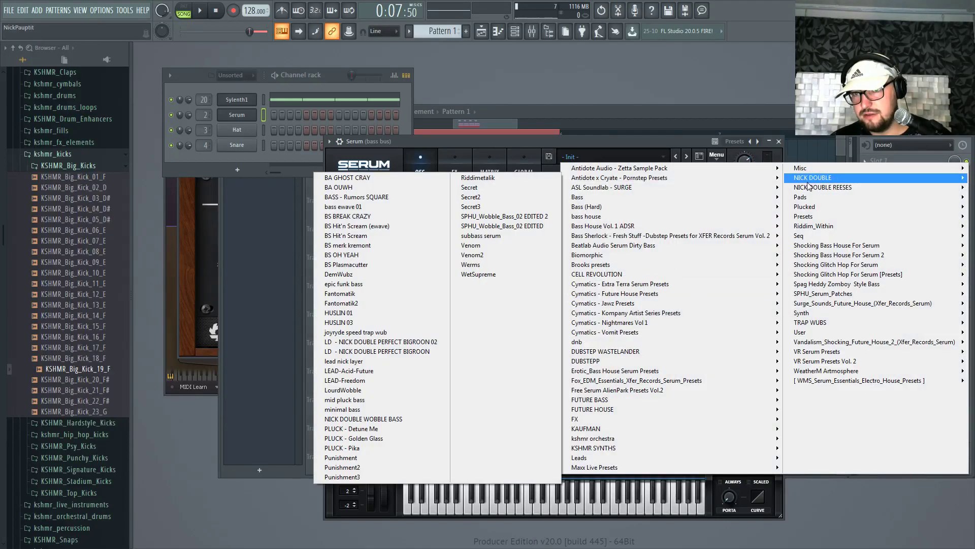
click(369, 178)
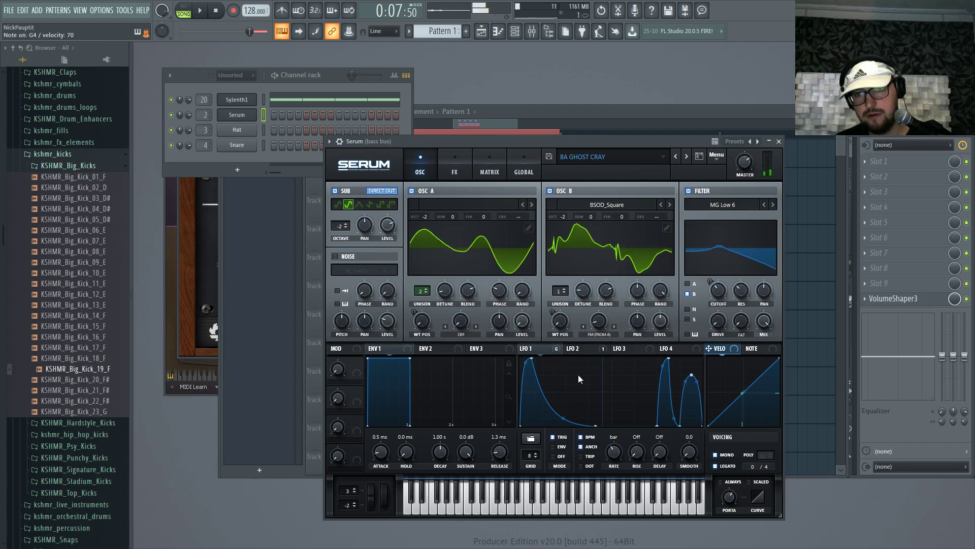
Step: Add four consecutive one-beat G4 notes across bar 1 in the Serum piano roll, matching the Sylenth1 ghost notes
right_click(262, 117)
click(278, 115)
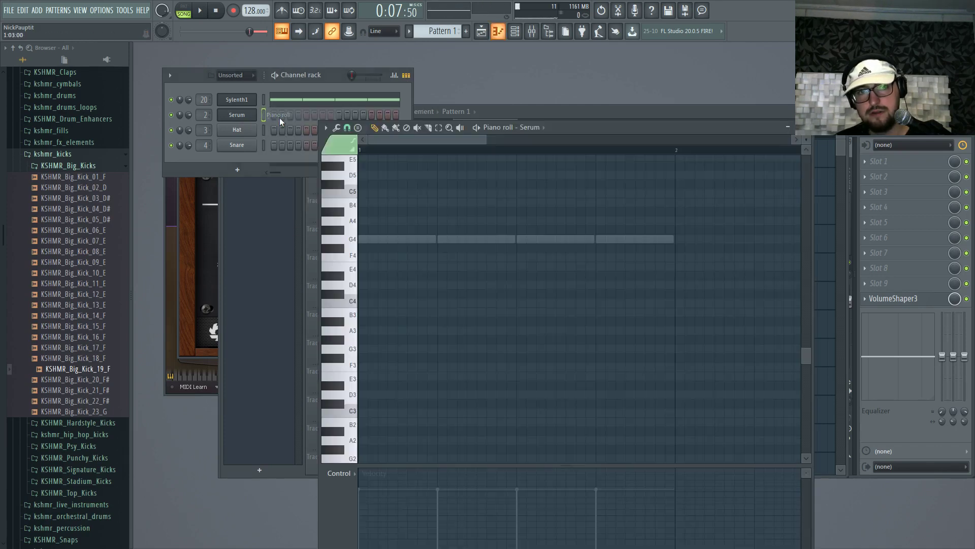
click(376, 231)
drag(423, 247, 432, 250)
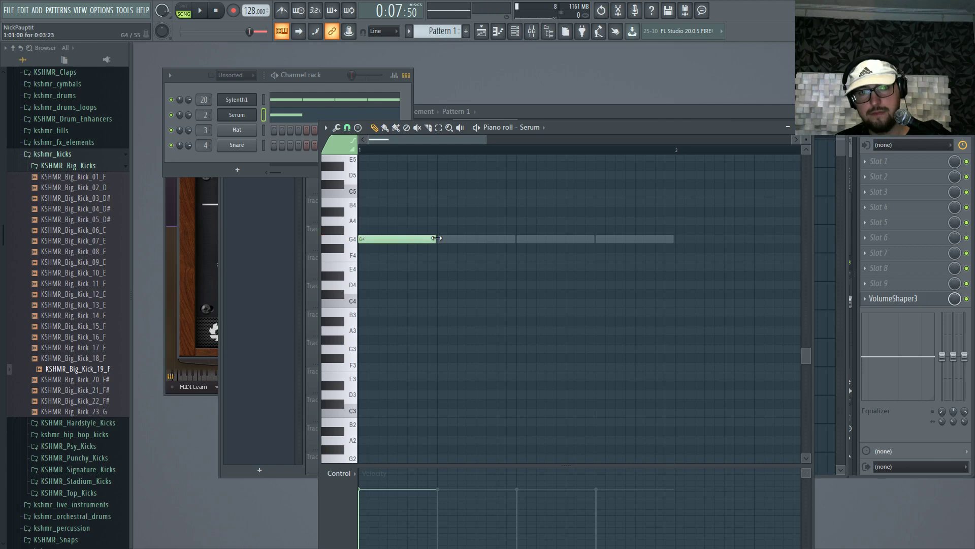
click(440, 239)
click(540, 238)
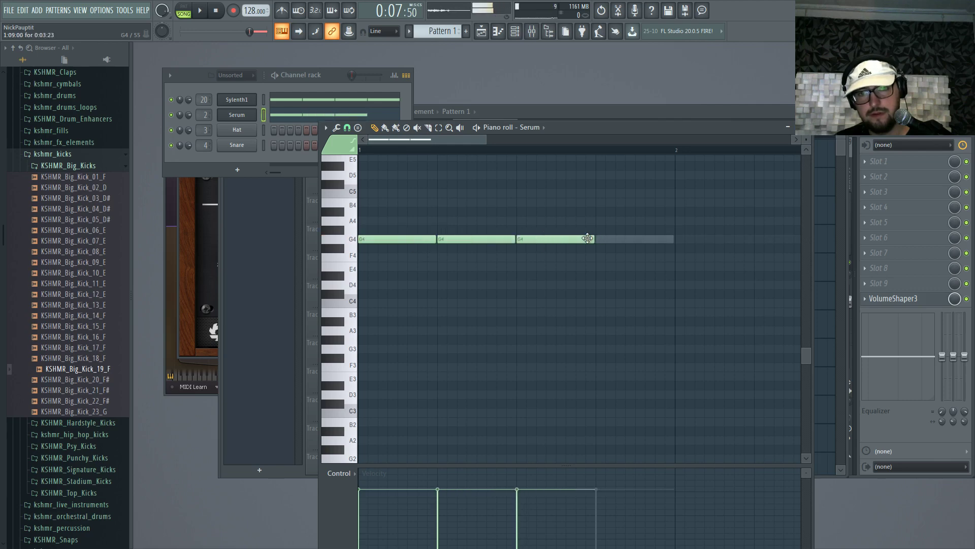
click(636, 239)
key(F9)
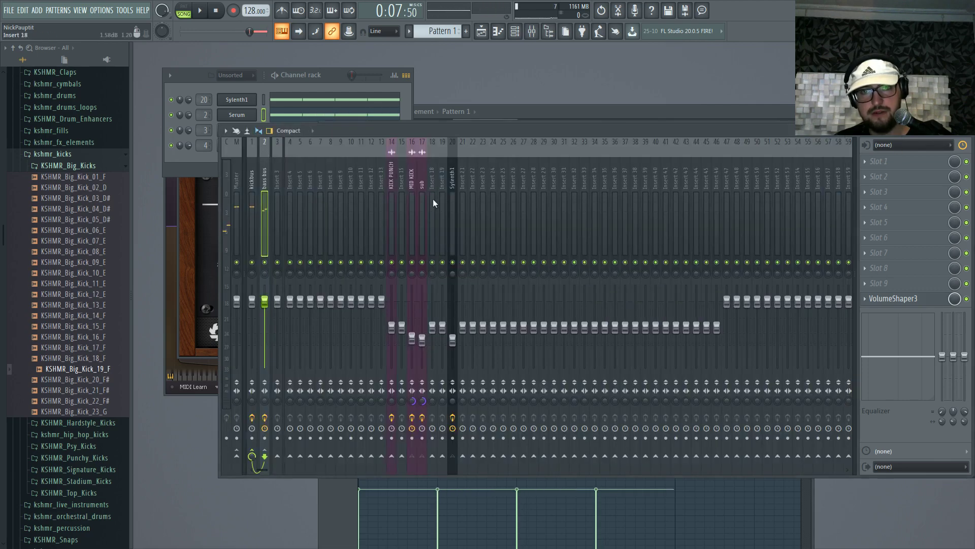
Step: Route the Serum channel to mixer insert 22 and load FabFilter Pro-Q 2 in slot 1
right_click(477, 189)
mouse_move(523, 218)
click(608, 218)
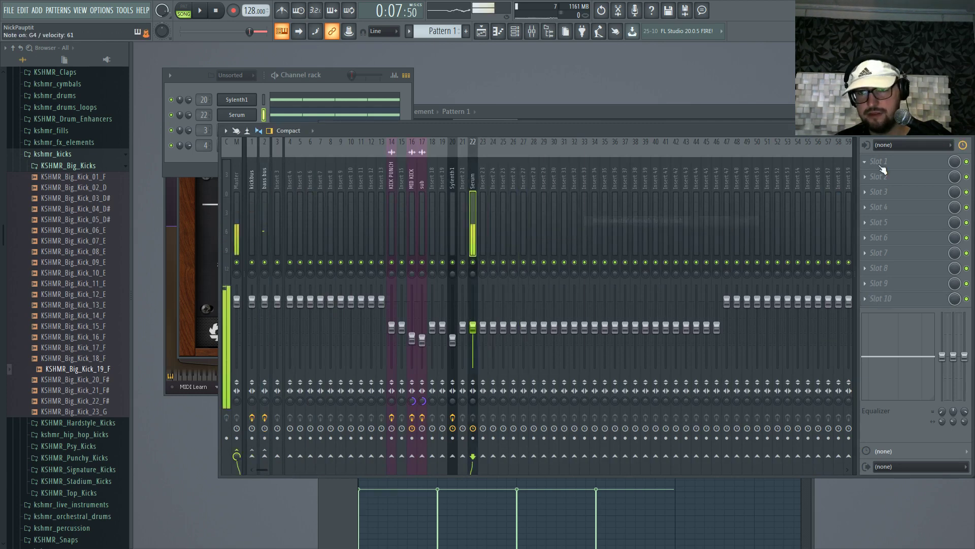
click(879, 161)
mouse_move(894, 174)
click(668, 161)
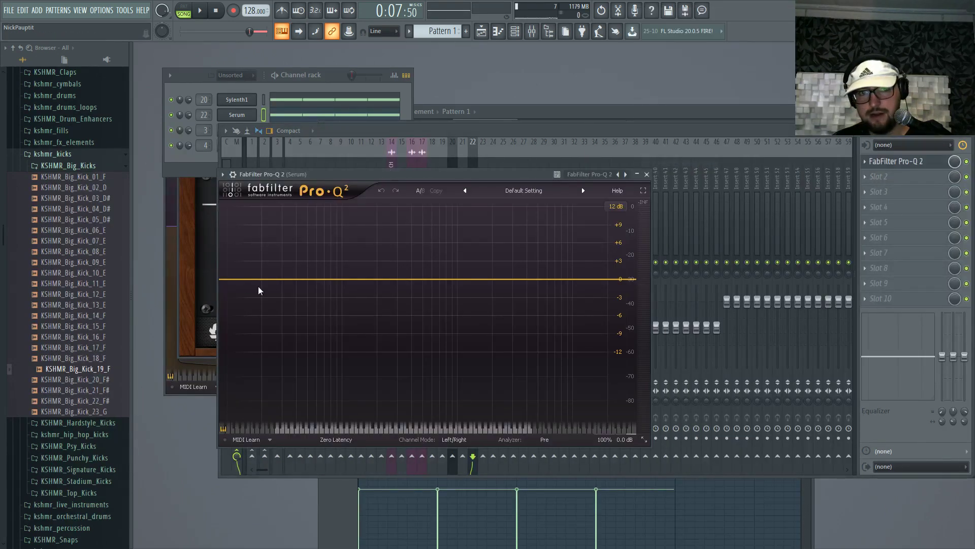
Step: Band-limit Serum in Pro-Q 2 with a 36 dB/oct low cut at 120 Hz and a 96 dB/oct high cut near 887 Hz
click(238, 279)
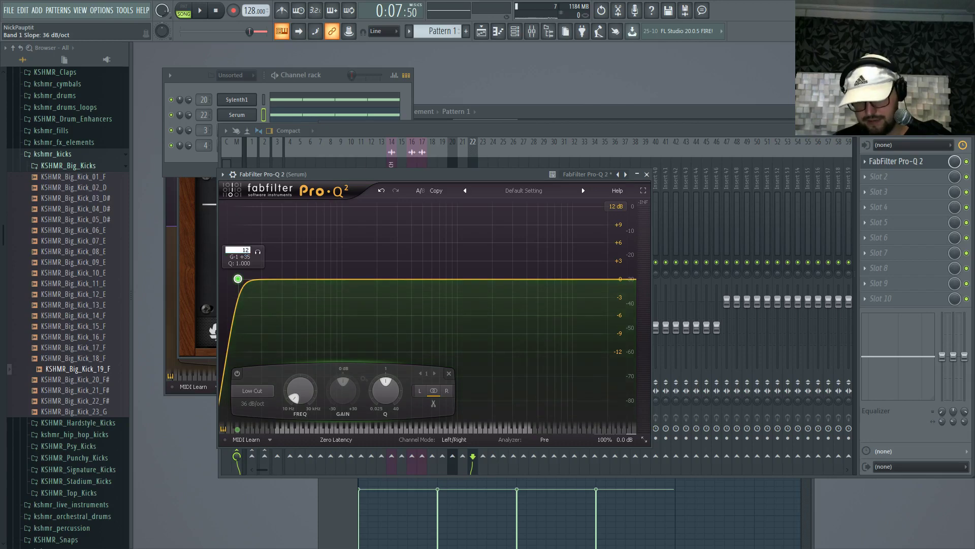
drag(237, 279, 351, 279)
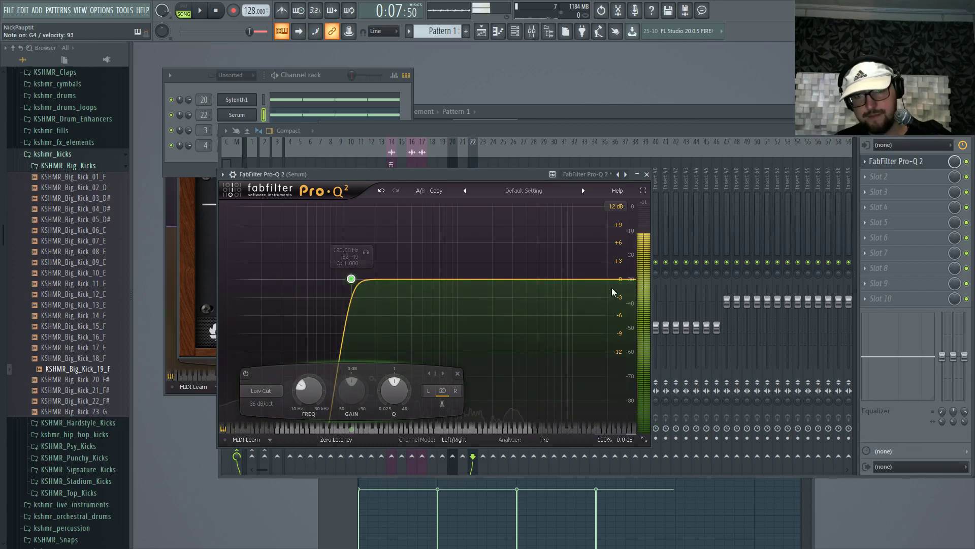
click(628, 279)
drag(630, 284, 488, 287)
scroll(488, 287, down, 1)
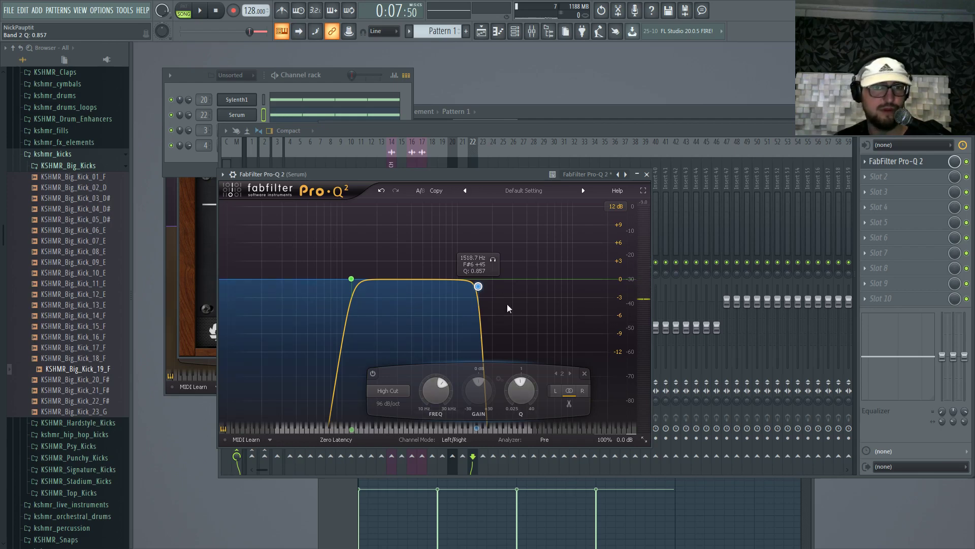
drag(480, 291, 452, 293)
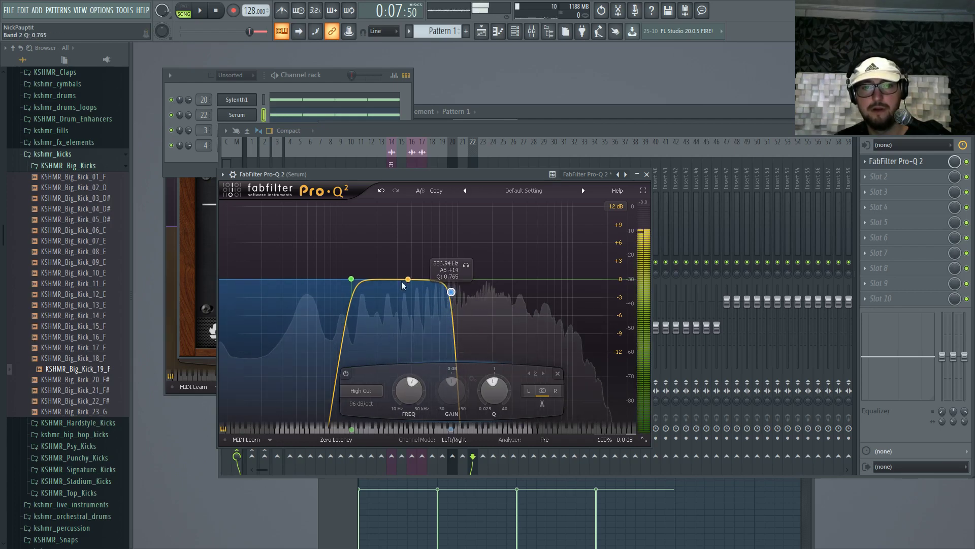
Step: Add a bell boost of about 3.3 dB near 194 Hz to Serum's EQ and audition it with the kick
drag(388, 279, 376, 260)
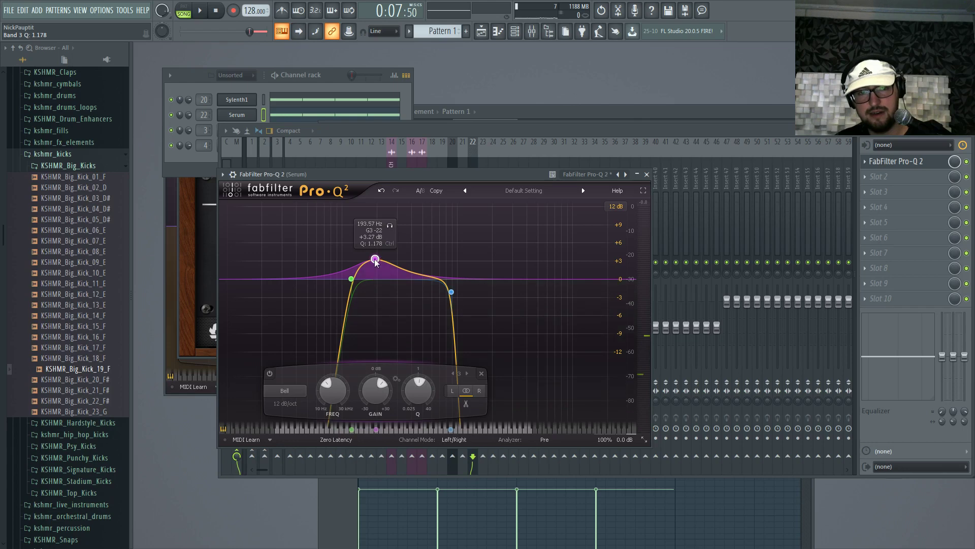
key(space)
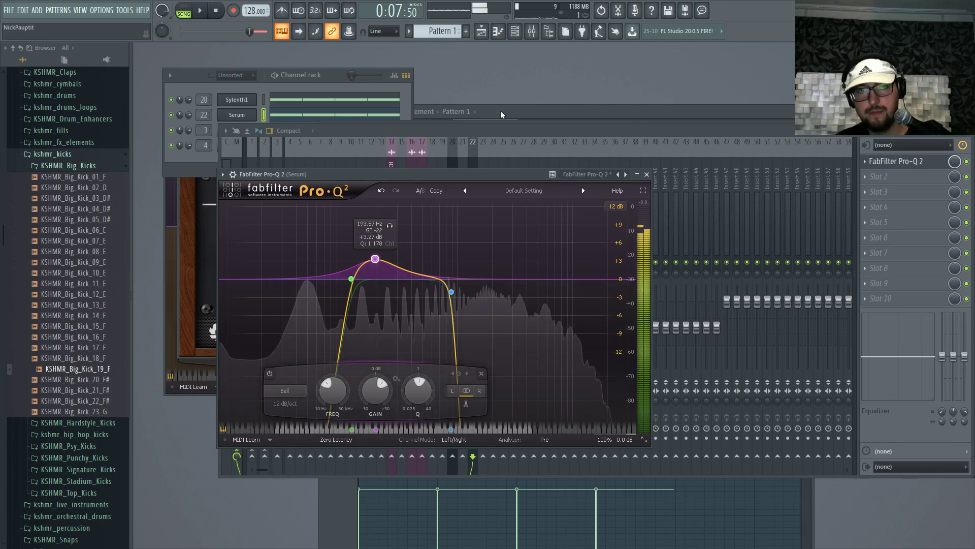
click(513, 111)
key(F9)
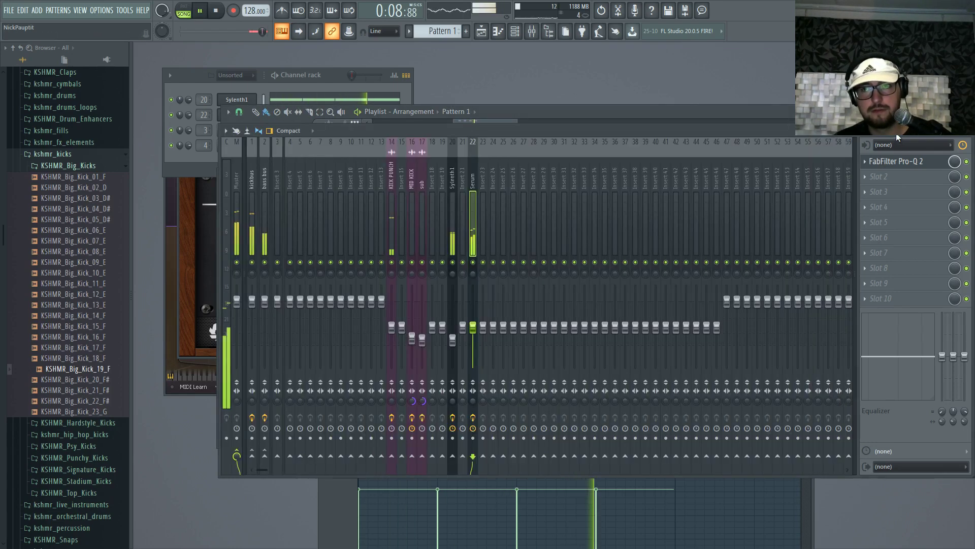
key(space)
Step: Lower the first peak of Serum's LFO 1 curve to slightly below half height
click(332, 69)
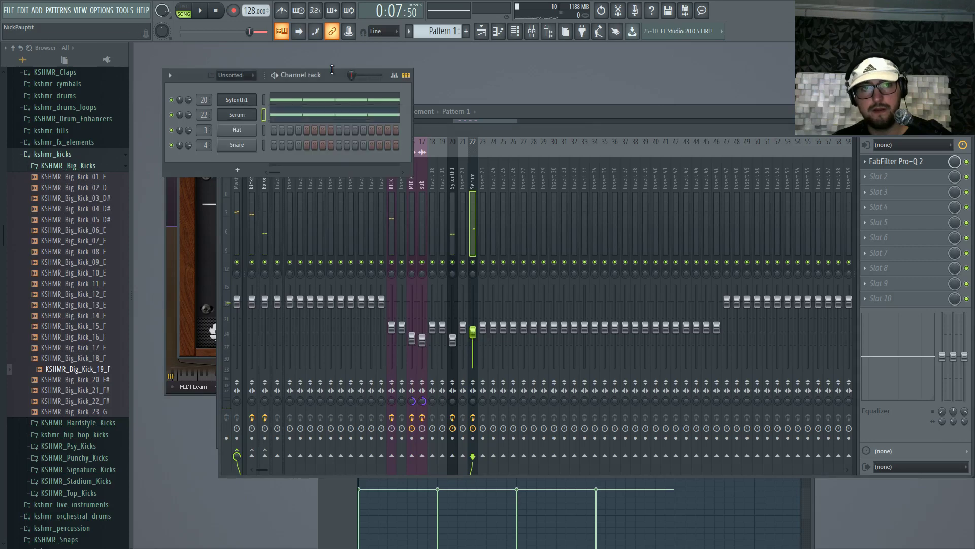
click(255, 117)
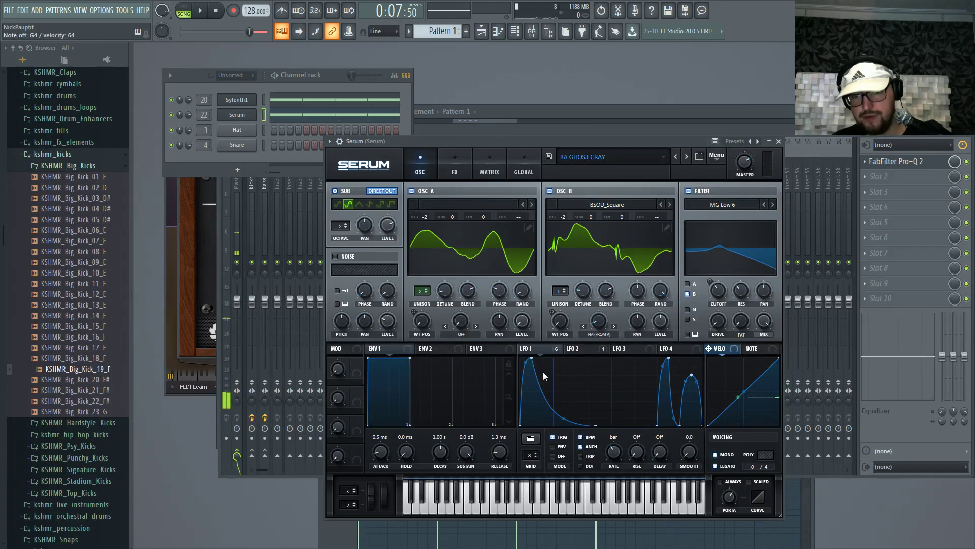
click(532, 363)
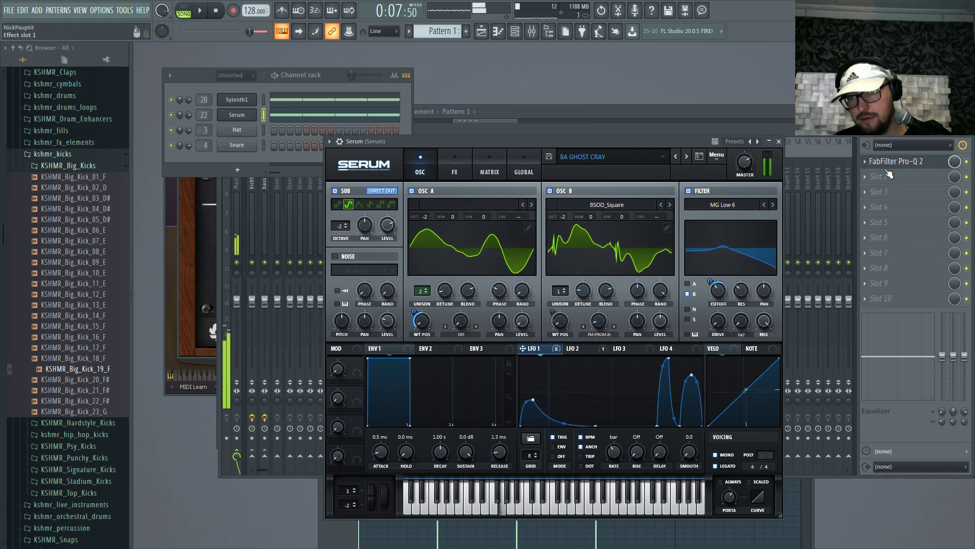
Step: Move Serum's Pro-Q 2 to slot 4 and load CamelPhat3 in slot 2, clearing its preset and adding about 20% tube distortion
drag(913, 165, 910, 207)
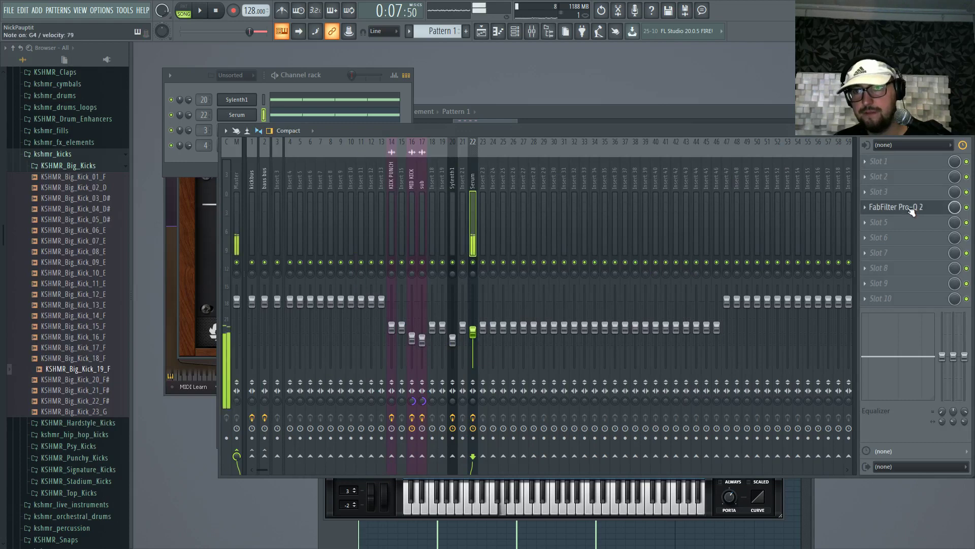
click(887, 180)
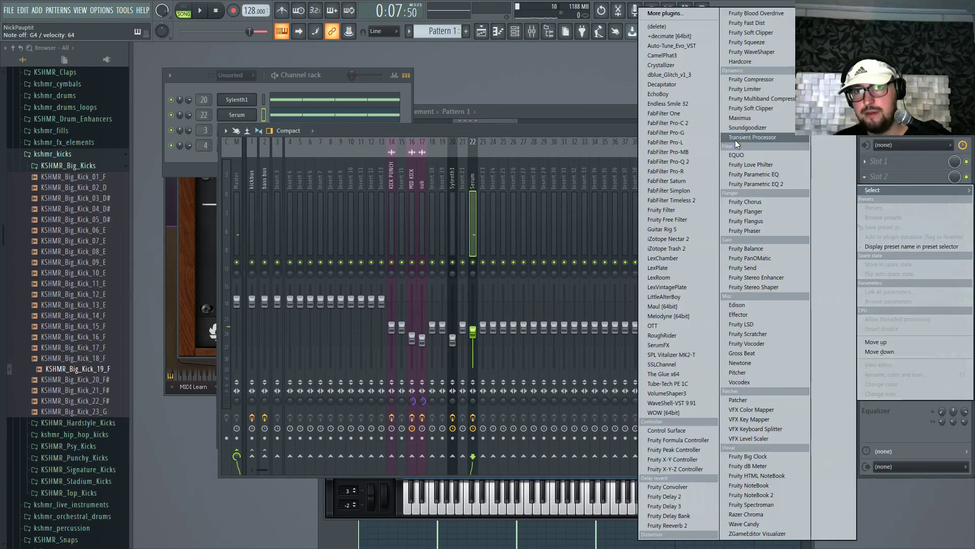
click(662, 55)
click(304, 141)
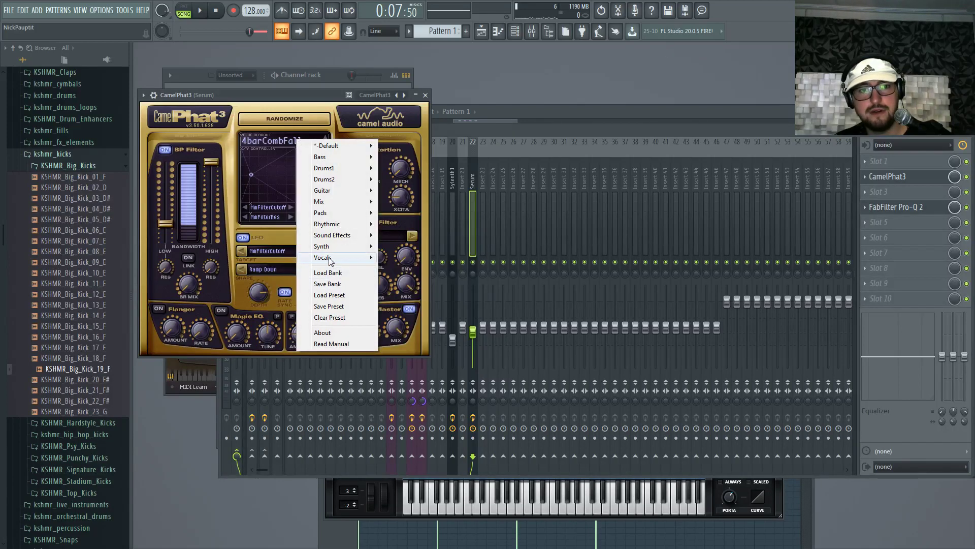
click(330, 317)
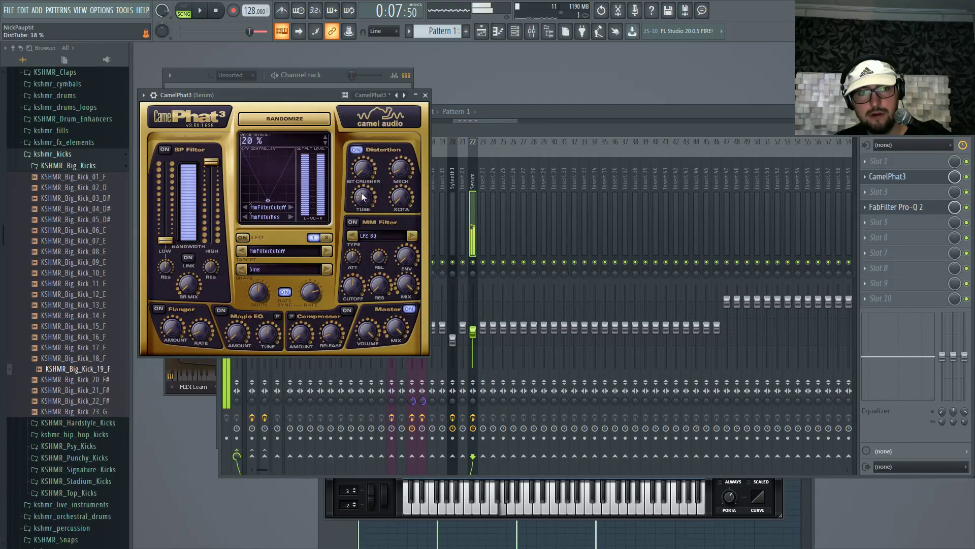
Step: Lower the Serum mixer track to about -18.9 dB, route it only to the bass bus, and audition the loop
drag(477, 334, 479, 351)
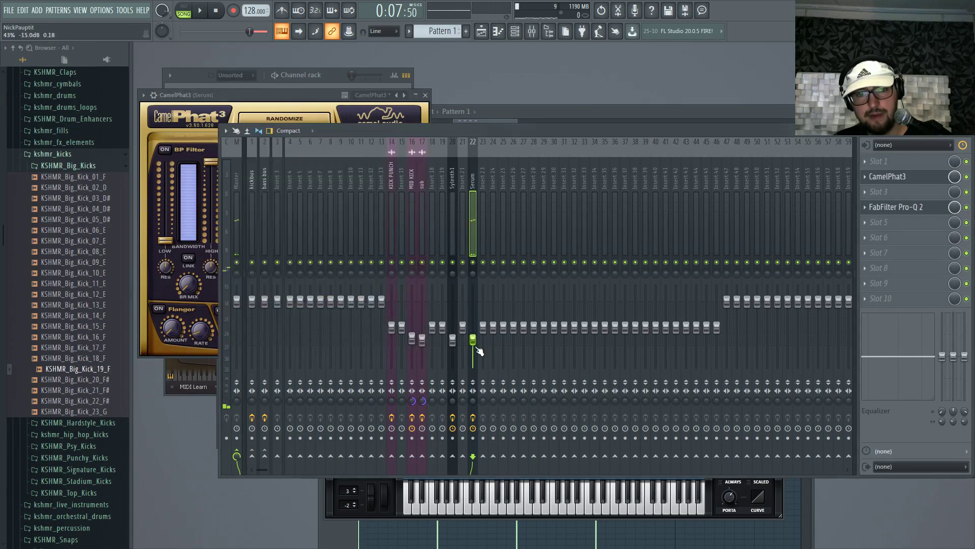
right_click(264, 456)
click(297, 472)
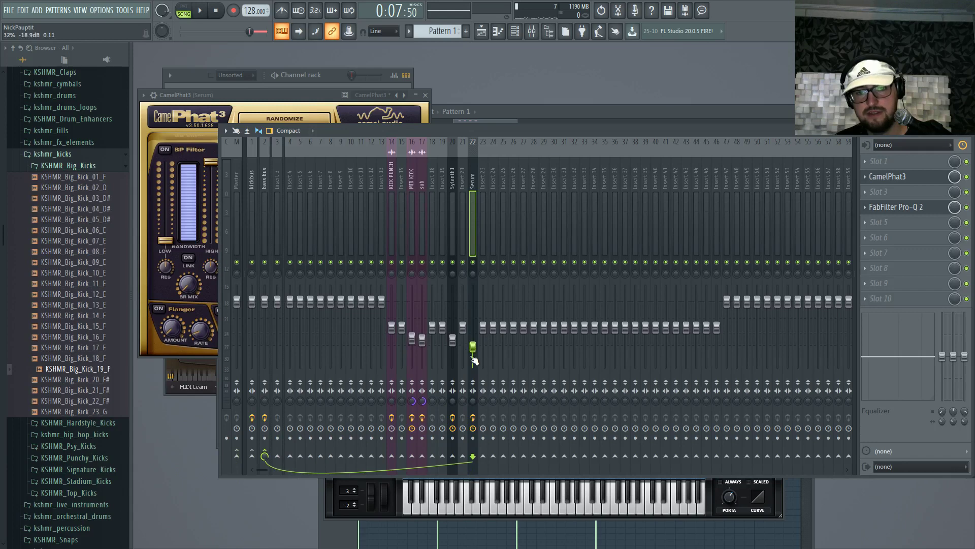
key(space)
click(566, 111)
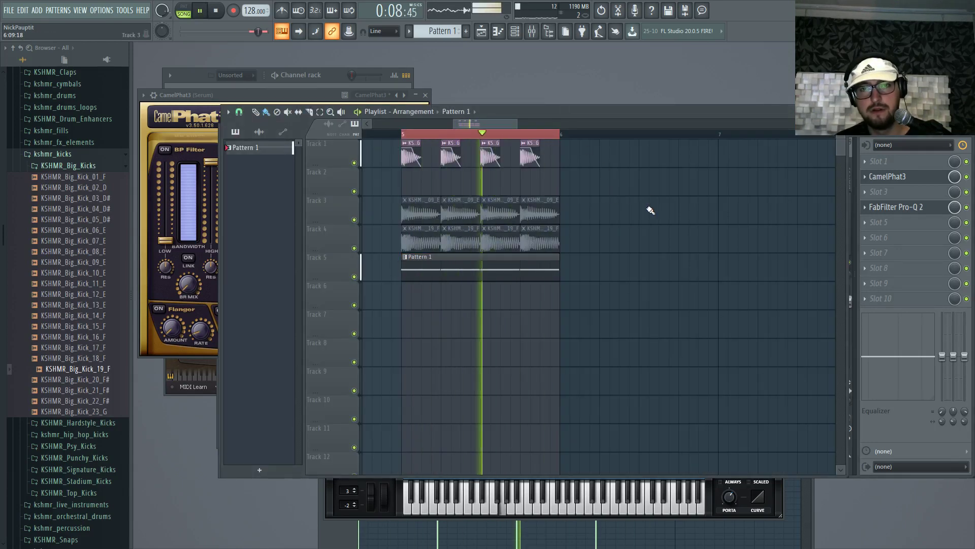
key(space)
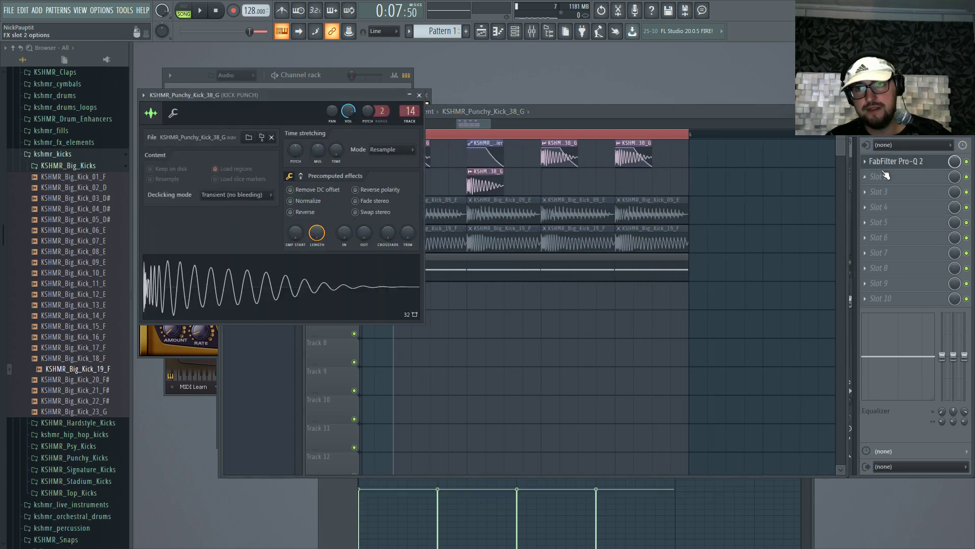
Step: Pull the high cut in the KICK PUNCH Pro-Q 2 down to just above the low-mid dip
click(897, 161)
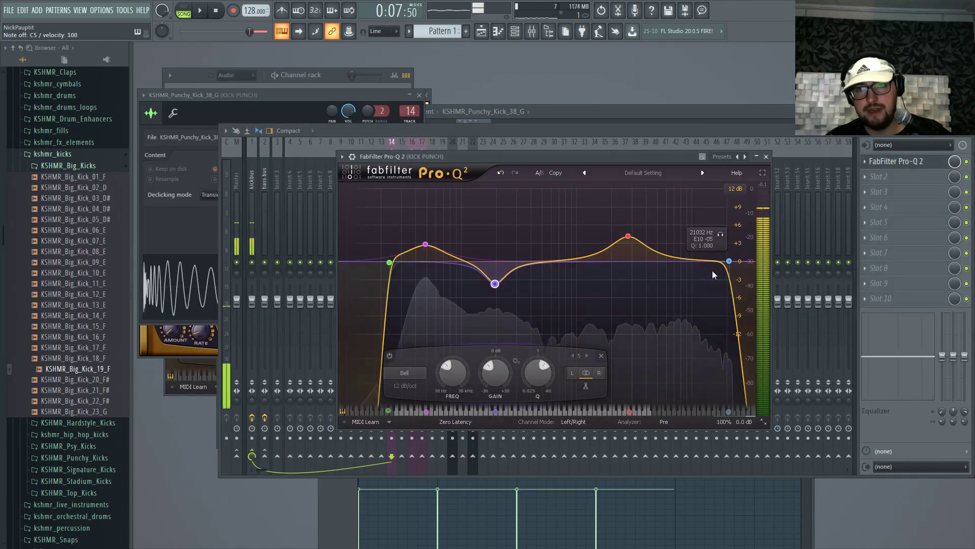
drag(729, 260, 513, 260)
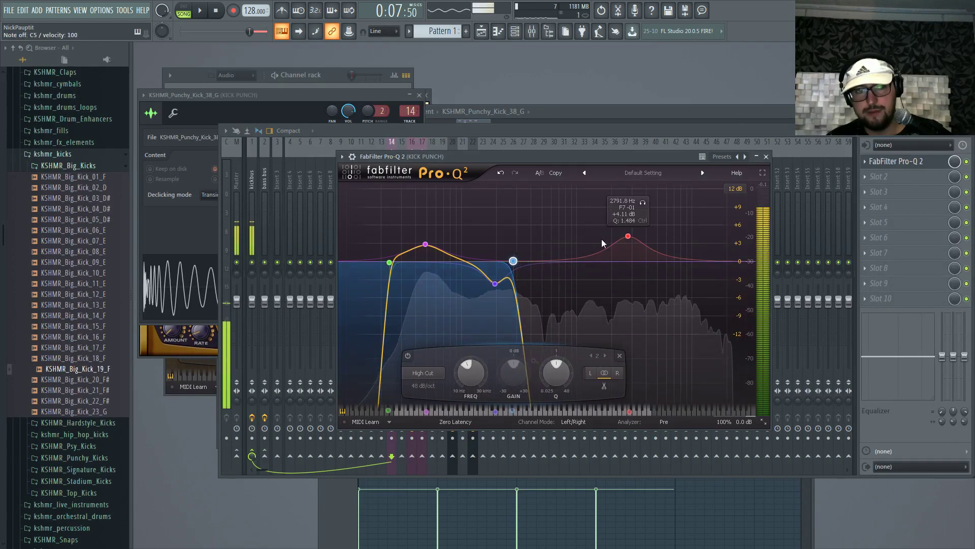
Step: Browse the KSHMR_Punchy_Kicks folder and preview samples for an additional kick layer, including KSHMR_Punchy_Kick_06_D#
click(68, 166)
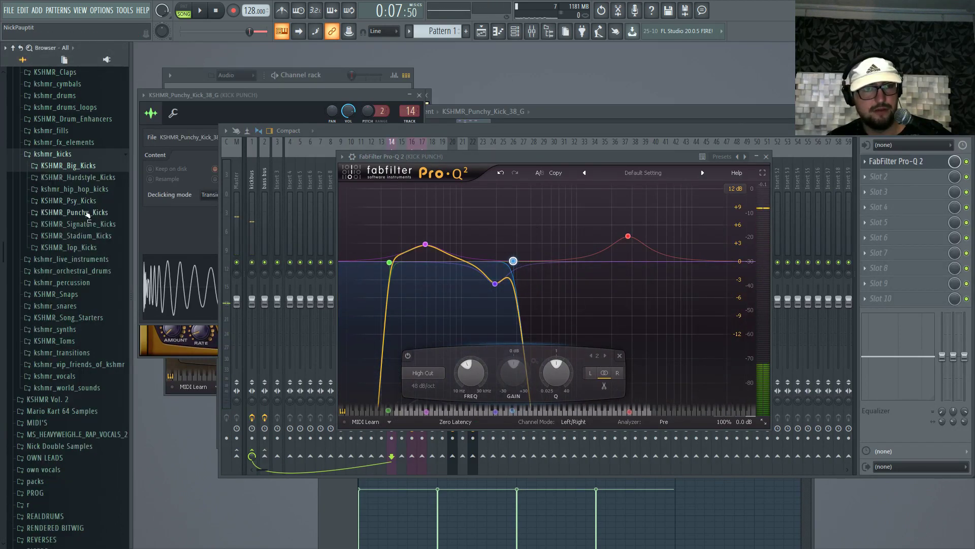
click(87, 213)
click(576, 113)
scroll(97, 328, down, 4)
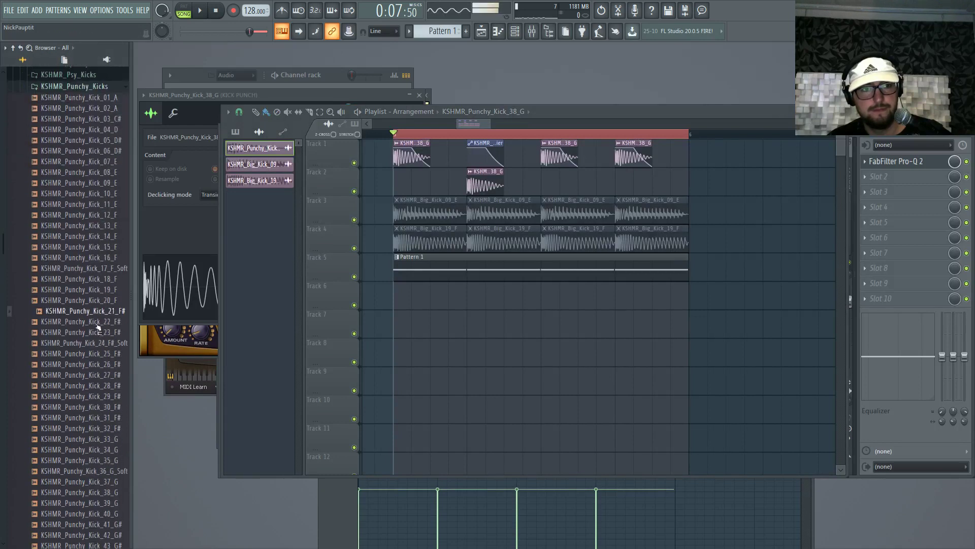
click(86, 148)
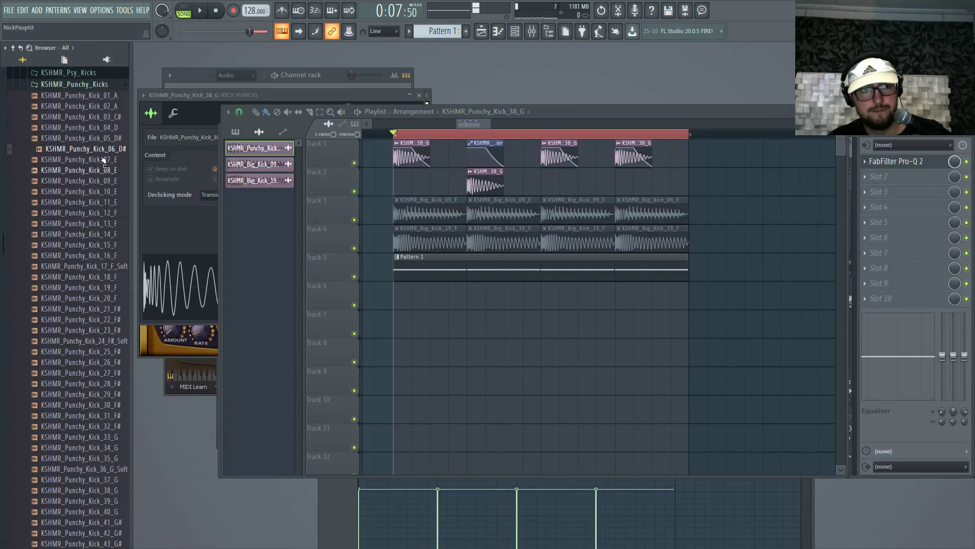
Step: Insert an empty playlist track at Track 2 and move the displaced second-beat kick punch clip up to Track 1
right_click(322, 178)
click(347, 345)
drag(486, 213, 485, 157)
Step: Preview more punchy kicks and place KSHMR_Punchy_Kick_10_E on Track 2 under each of the four kick punch clips
click(102, 246)
click(87, 276)
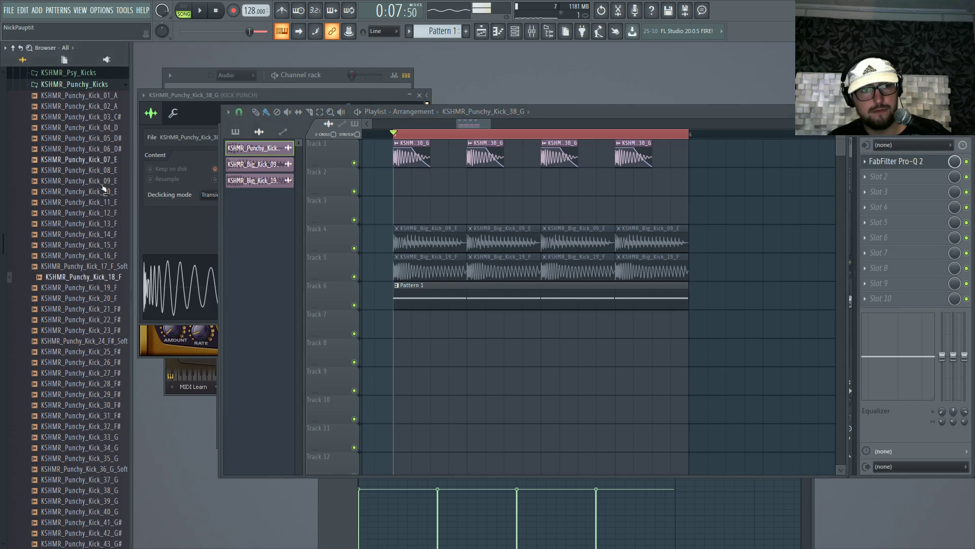
click(87, 160)
click(86, 192)
click(97, 213)
drag(84, 192, 394, 181)
click(471, 183)
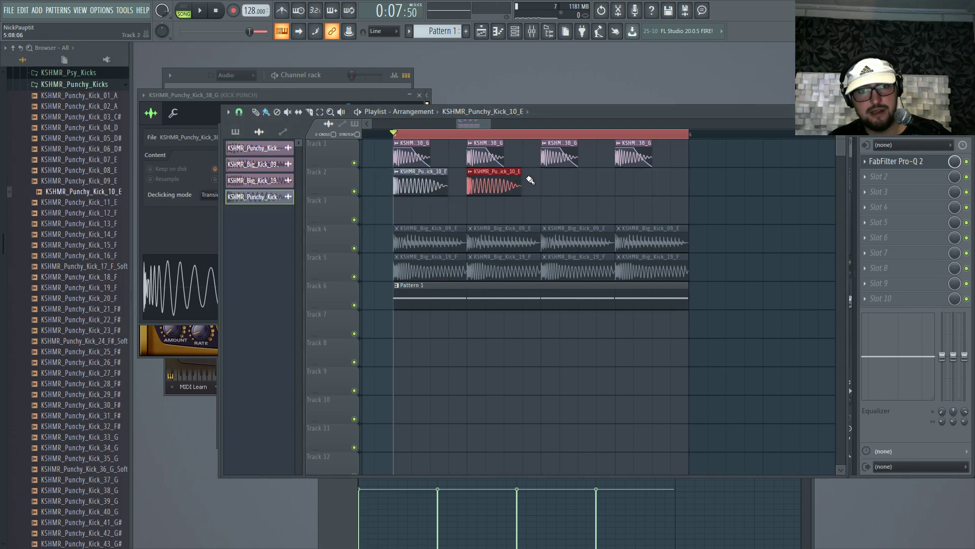
click(547, 182)
click(616, 182)
Step: Shorten the KSHMR_Punchy_Kick_10_E sample in its channel settings to a quick decay that keeps mainly the attack
double_click(649, 186)
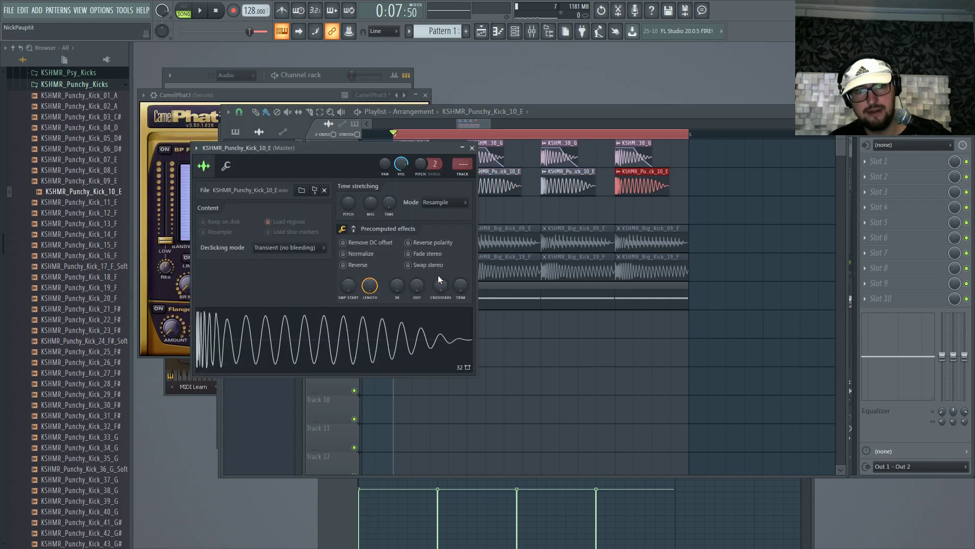
drag(381, 325, 381, 305)
click(643, 188)
Step: Route KSHMR_Punchy_Kick_10_E to mixer insert 23 and load FabFilter Pro-Q 2 in slot 2
key(F9)
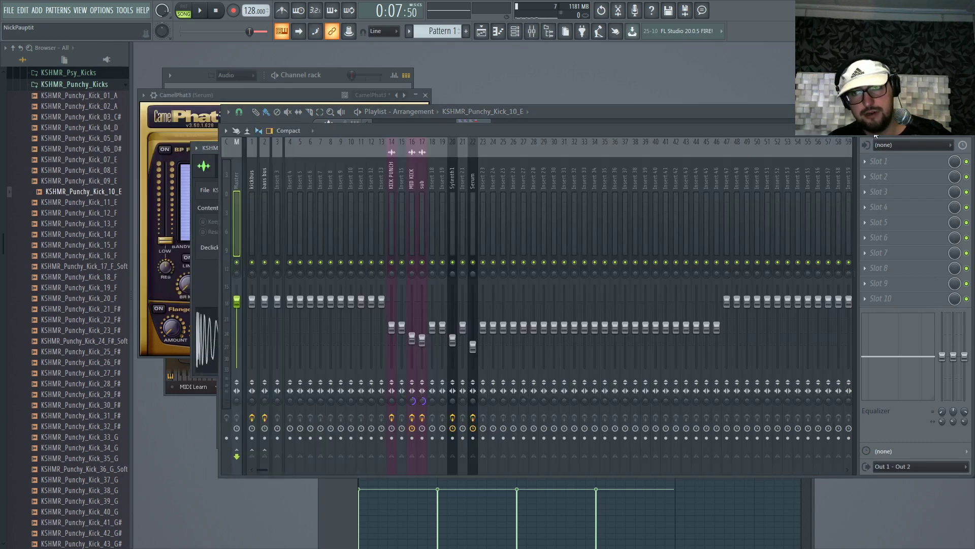
right_click(498, 192)
click(645, 220)
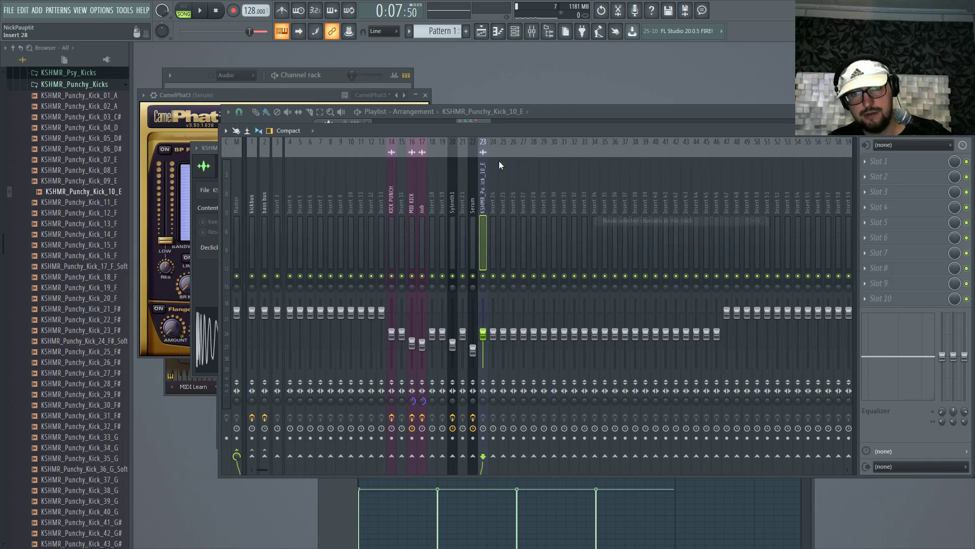
click(909, 176)
click(669, 163)
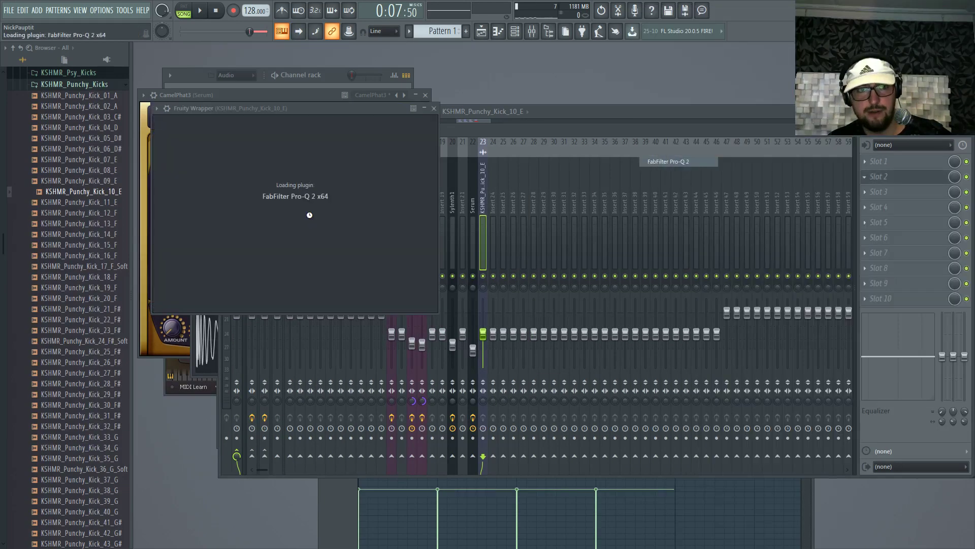
Step: Shape the new kick layer's EQ with a 96 dB/oct low cut near 194 Hz and a slight upper-mid boost
click(176, 215)
drag(174, 212, 308, 230)
scroll(298, 220, up, 5)
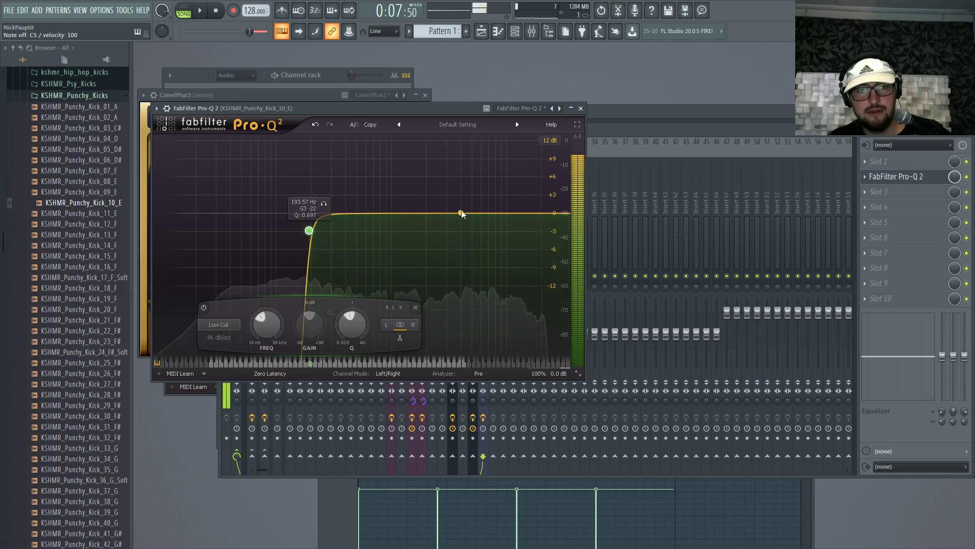
drag(461, 214, 461, 200)
Step: Route the KSHMR_Punchy_Kick_10_E mixer track only to the kickbus
click(606, 126)
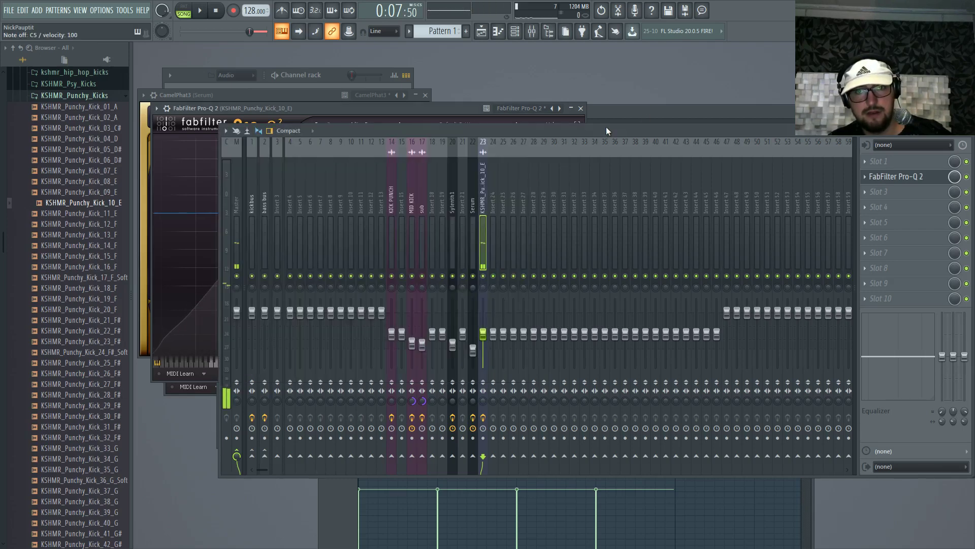
right_click(251, 463)
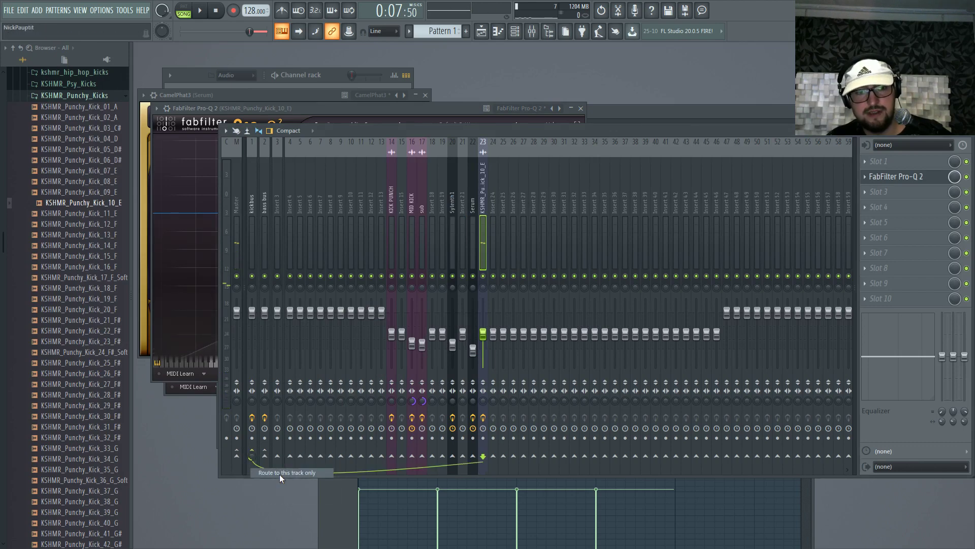
click(279, 474)
Step: Audition the full kick and bass loop and lower the new kick layer's mixer fader slightly
click(386, 508)
key(space)
key(F5)
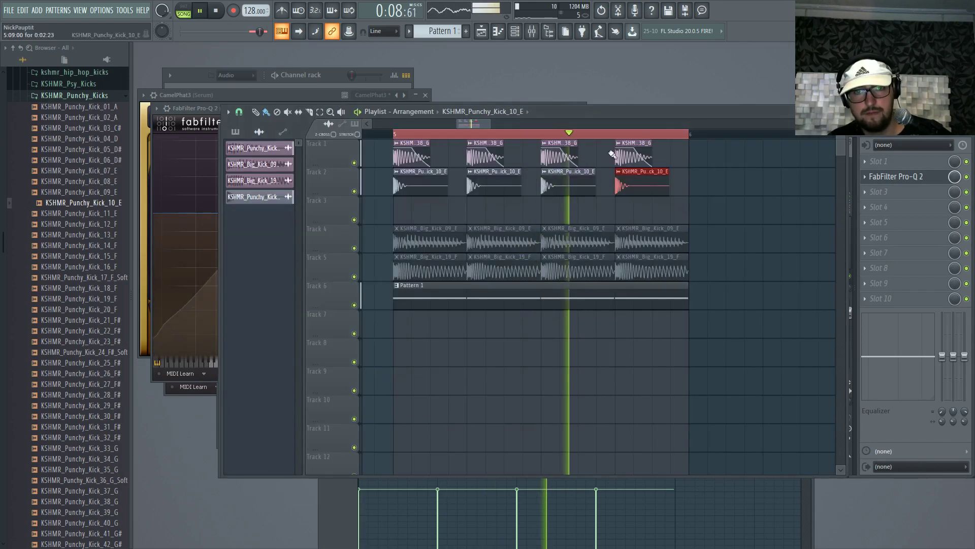
key(F9)
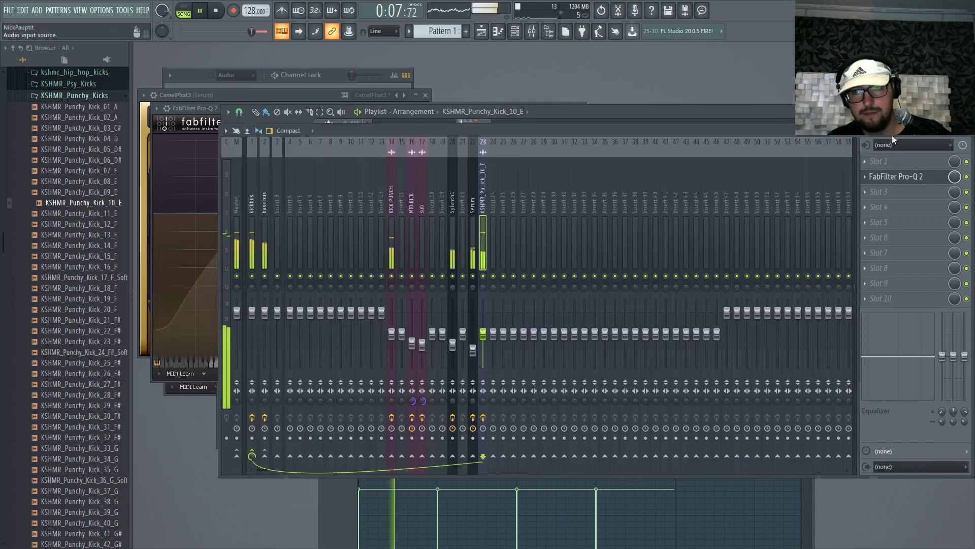
click(650, 107)
key(space)
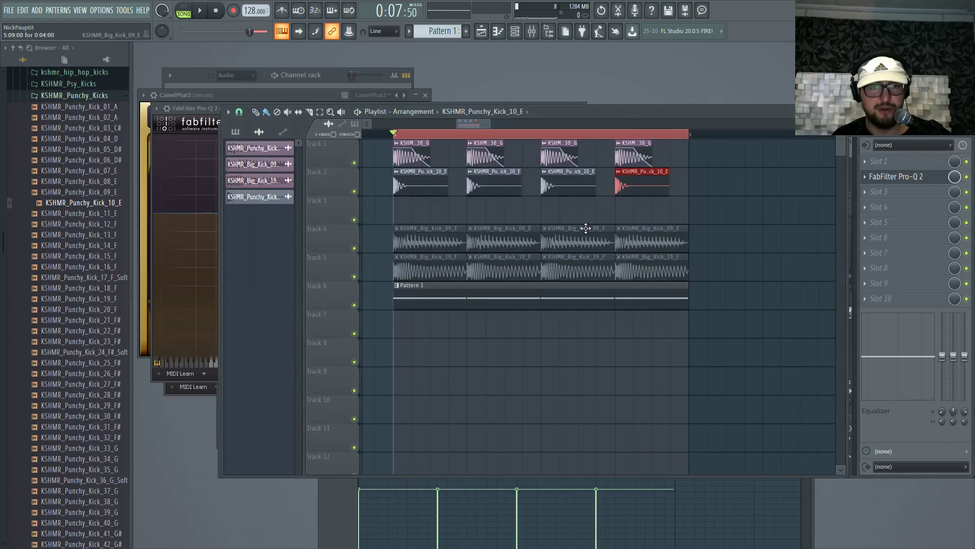
key(F9)
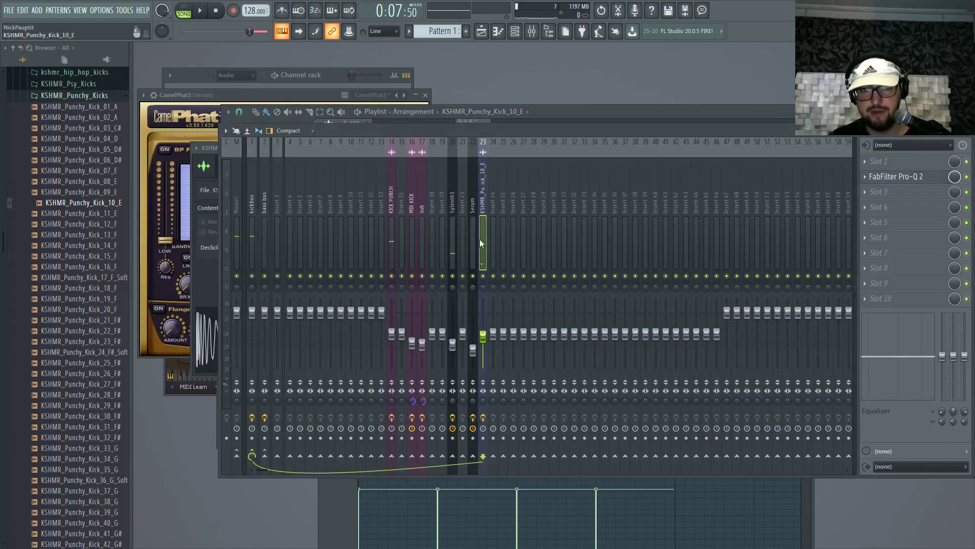
click(631, 106)
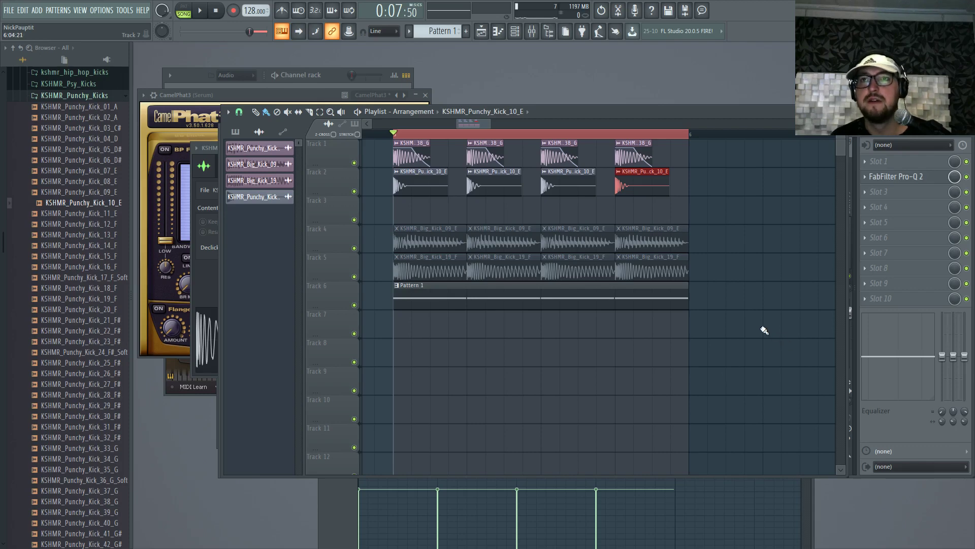